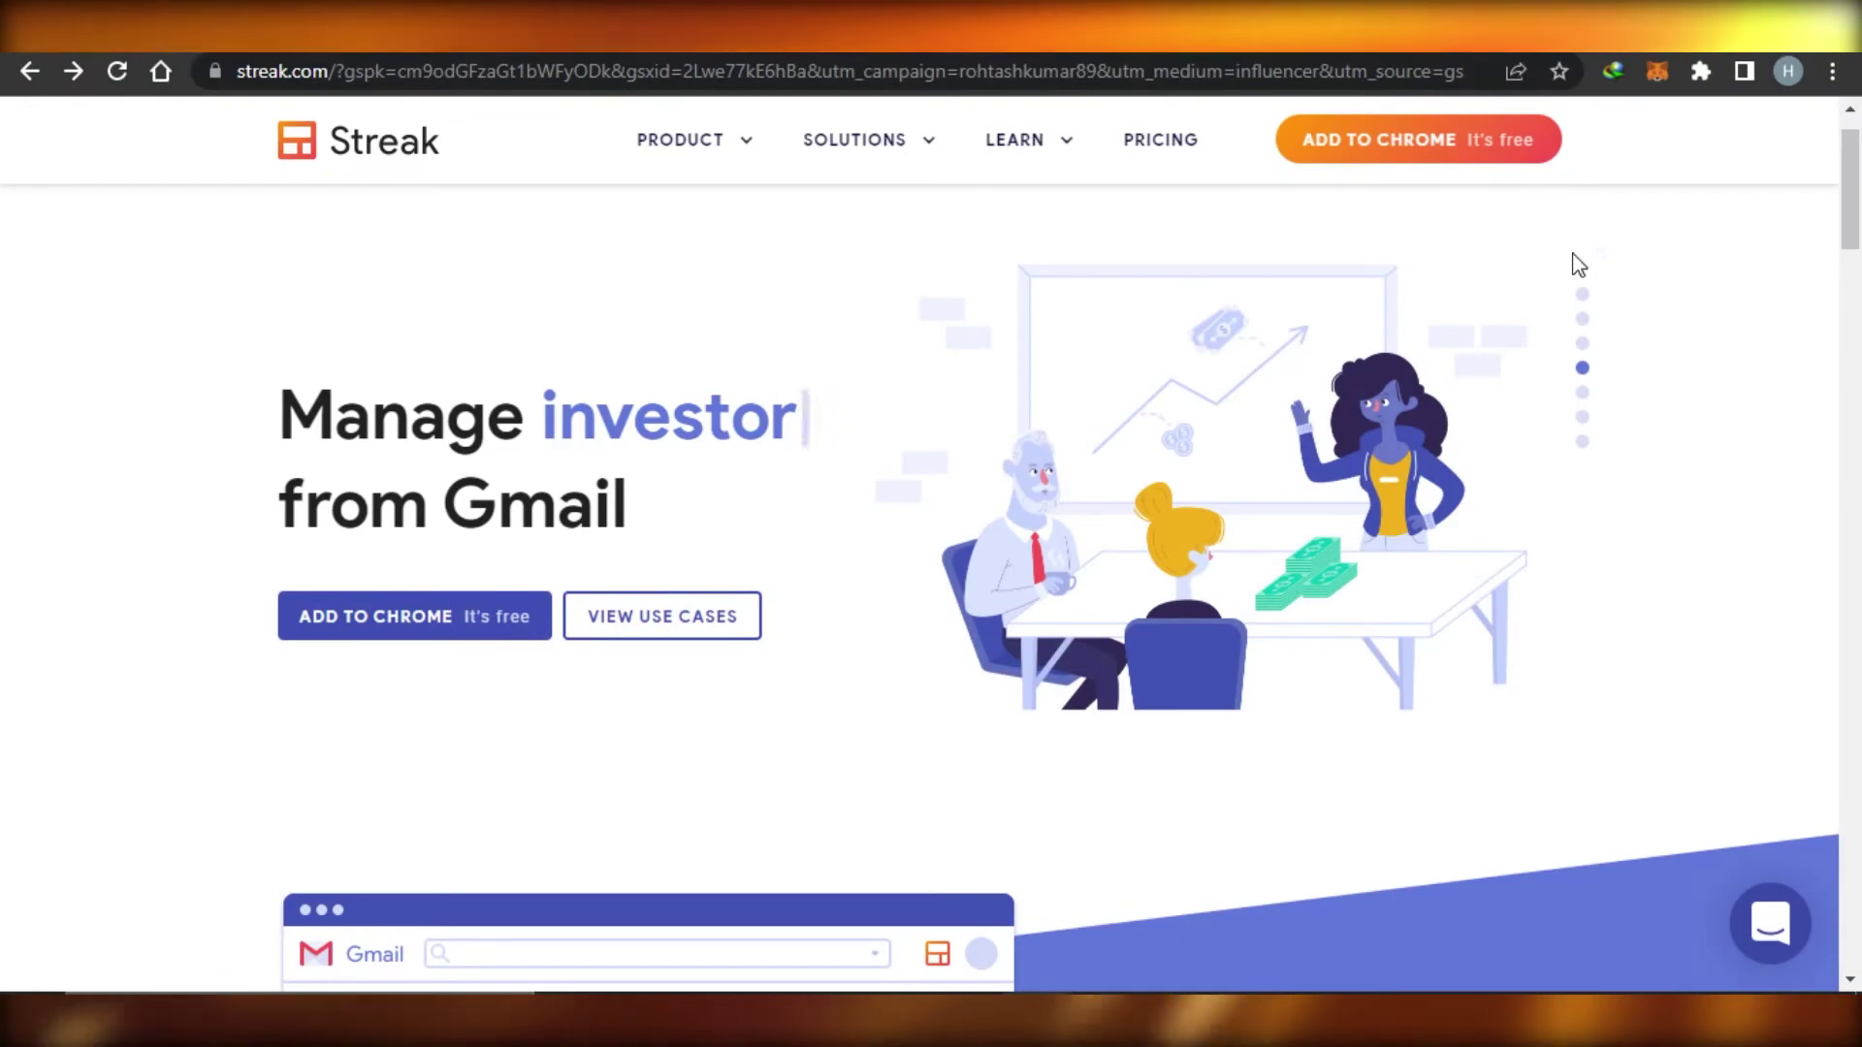
Browse the Streak homepage and go to the CRM product page
{"action": "scroll", "coordinate": [931, 582], "scroll_direction": "down", "scroll_amount": 5}
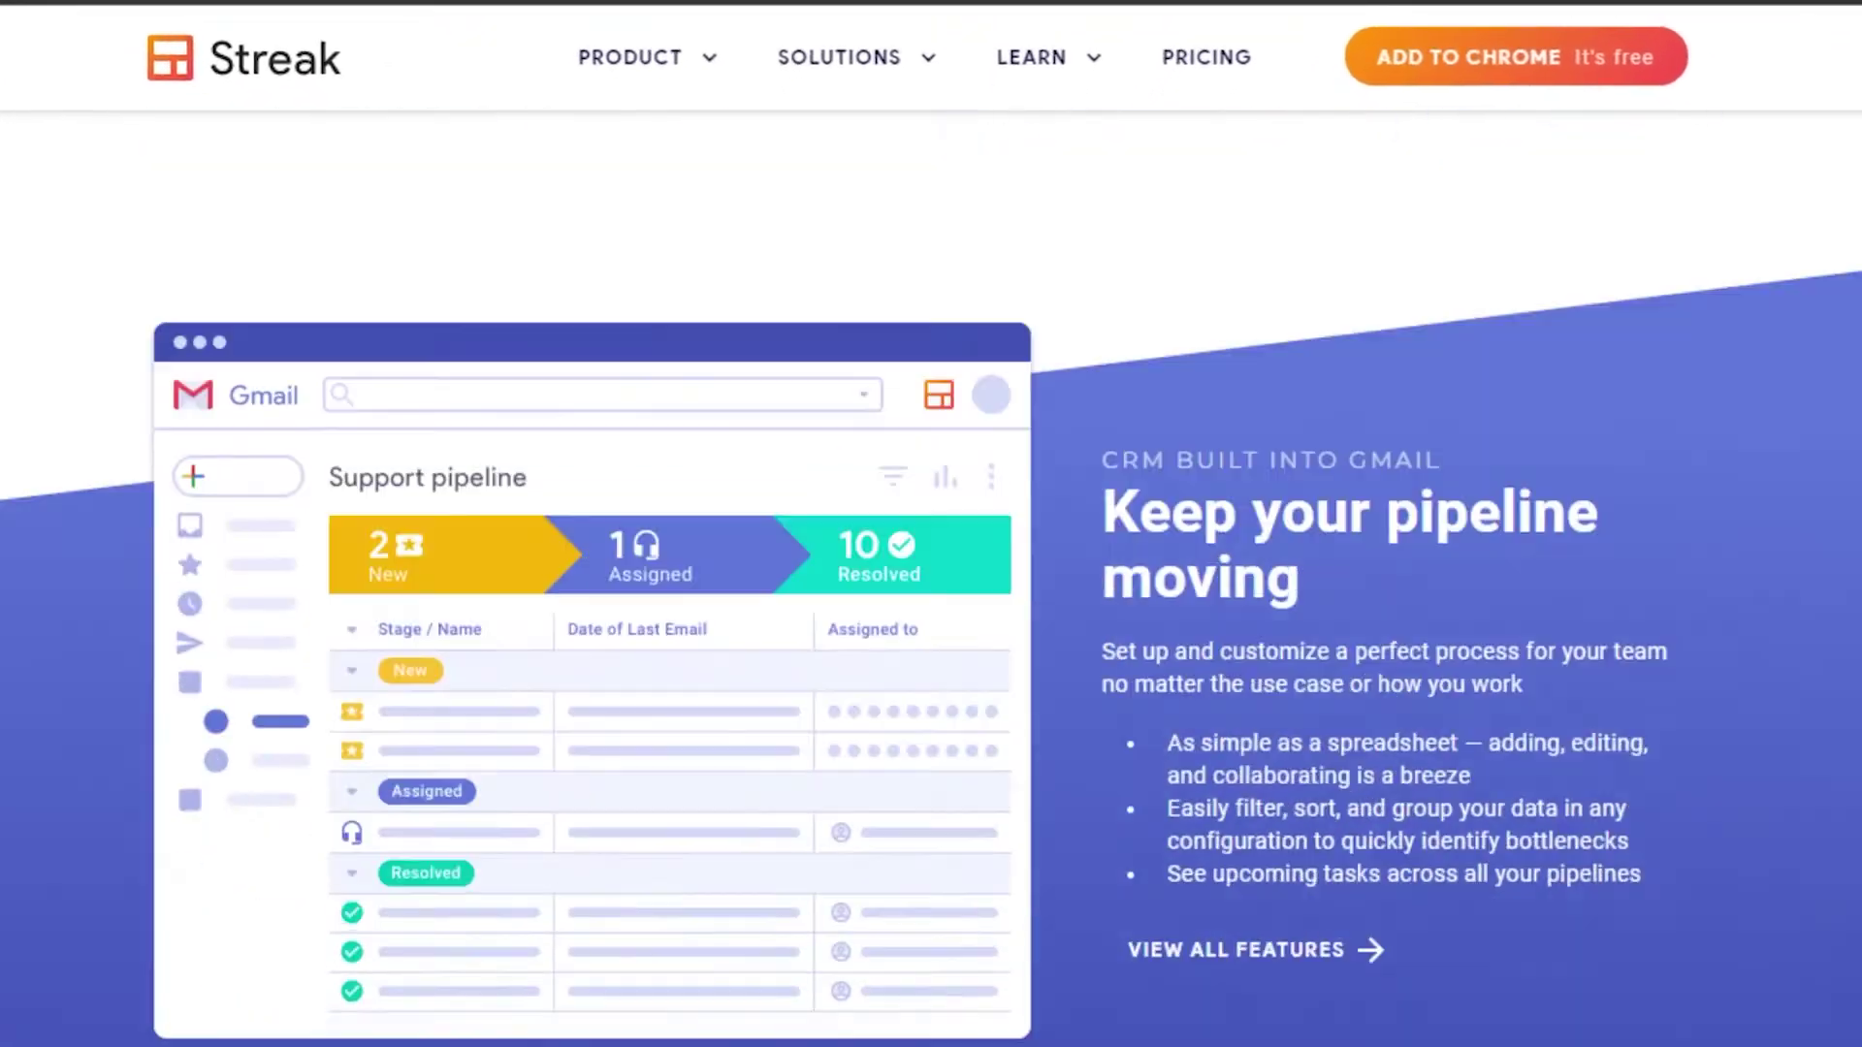
{"action": "scroll", "coordinate": [932, 582], "scroll_direction": "down", "scroll_amount": 15}
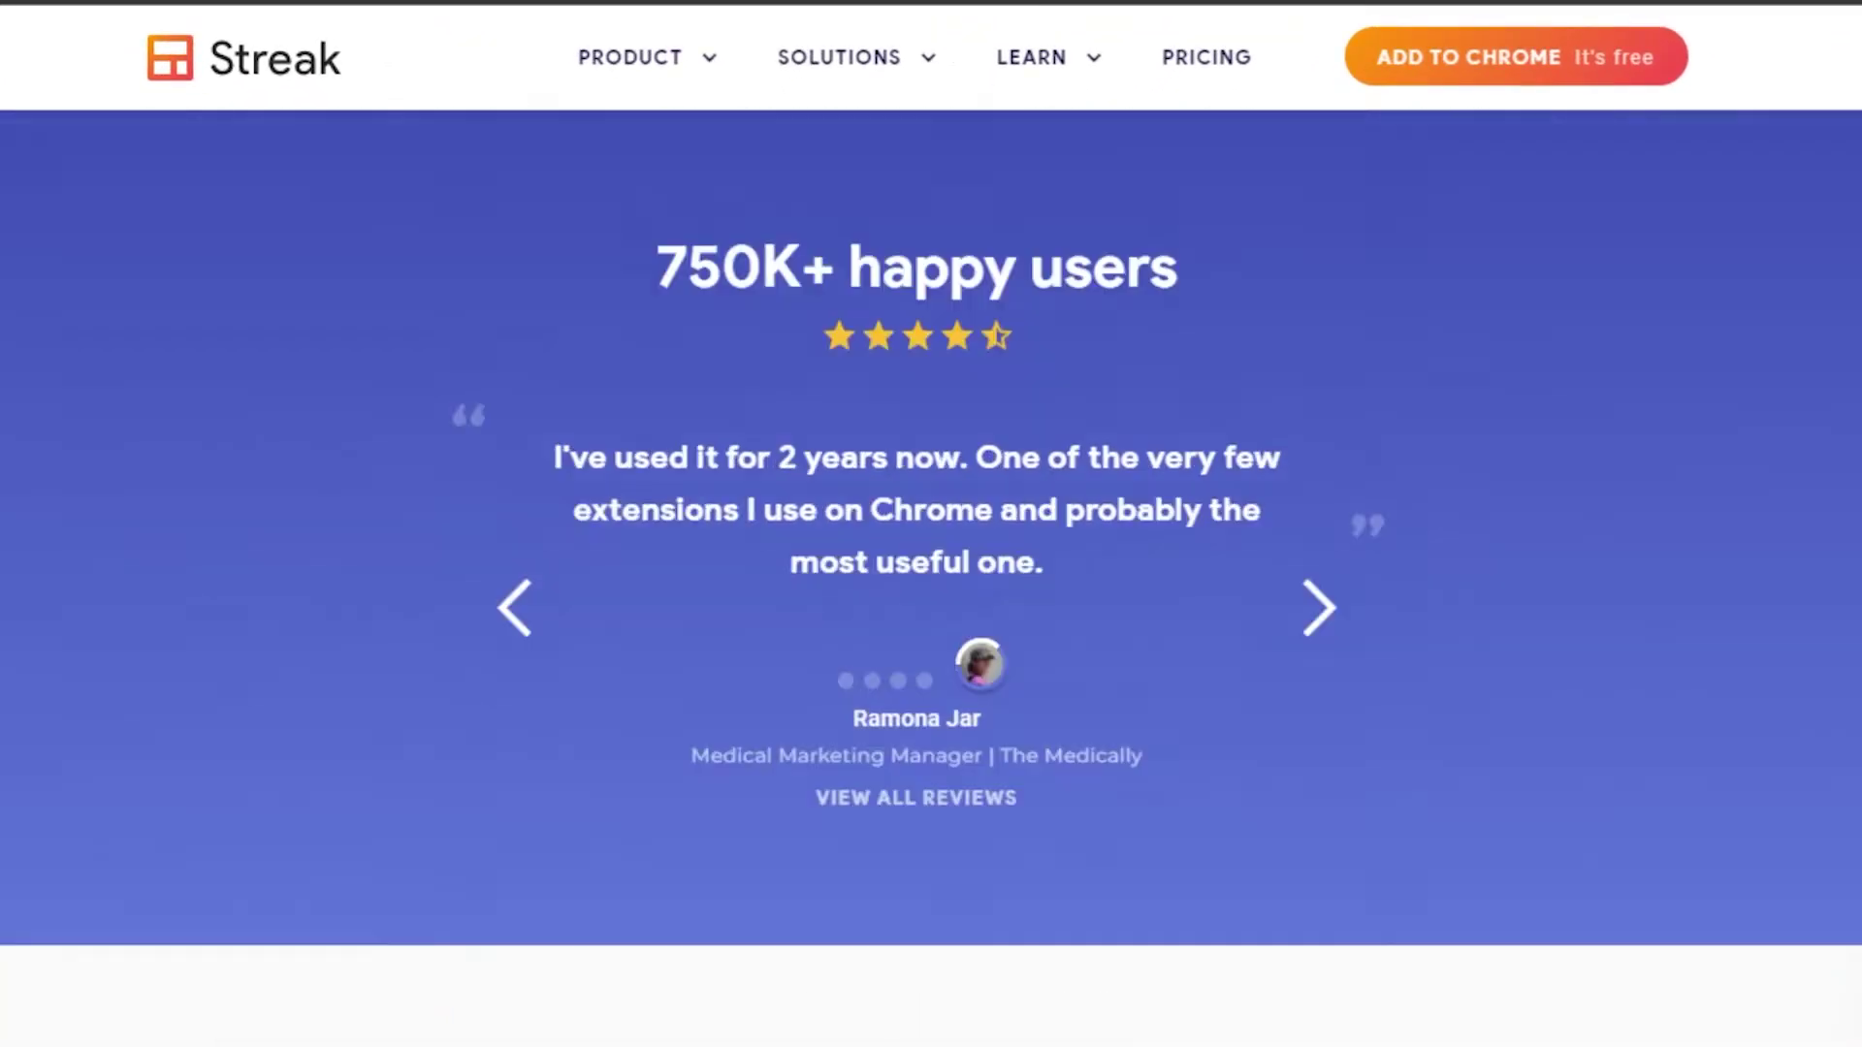
{"action": "scroll", "coordinate": [931, 582], "scroll_direction": "up", "scroll_amount": 15}
{"action": "scroll", "coordinate": [931, 581], "scroll_direction": "up", "scroll_amount": 5}
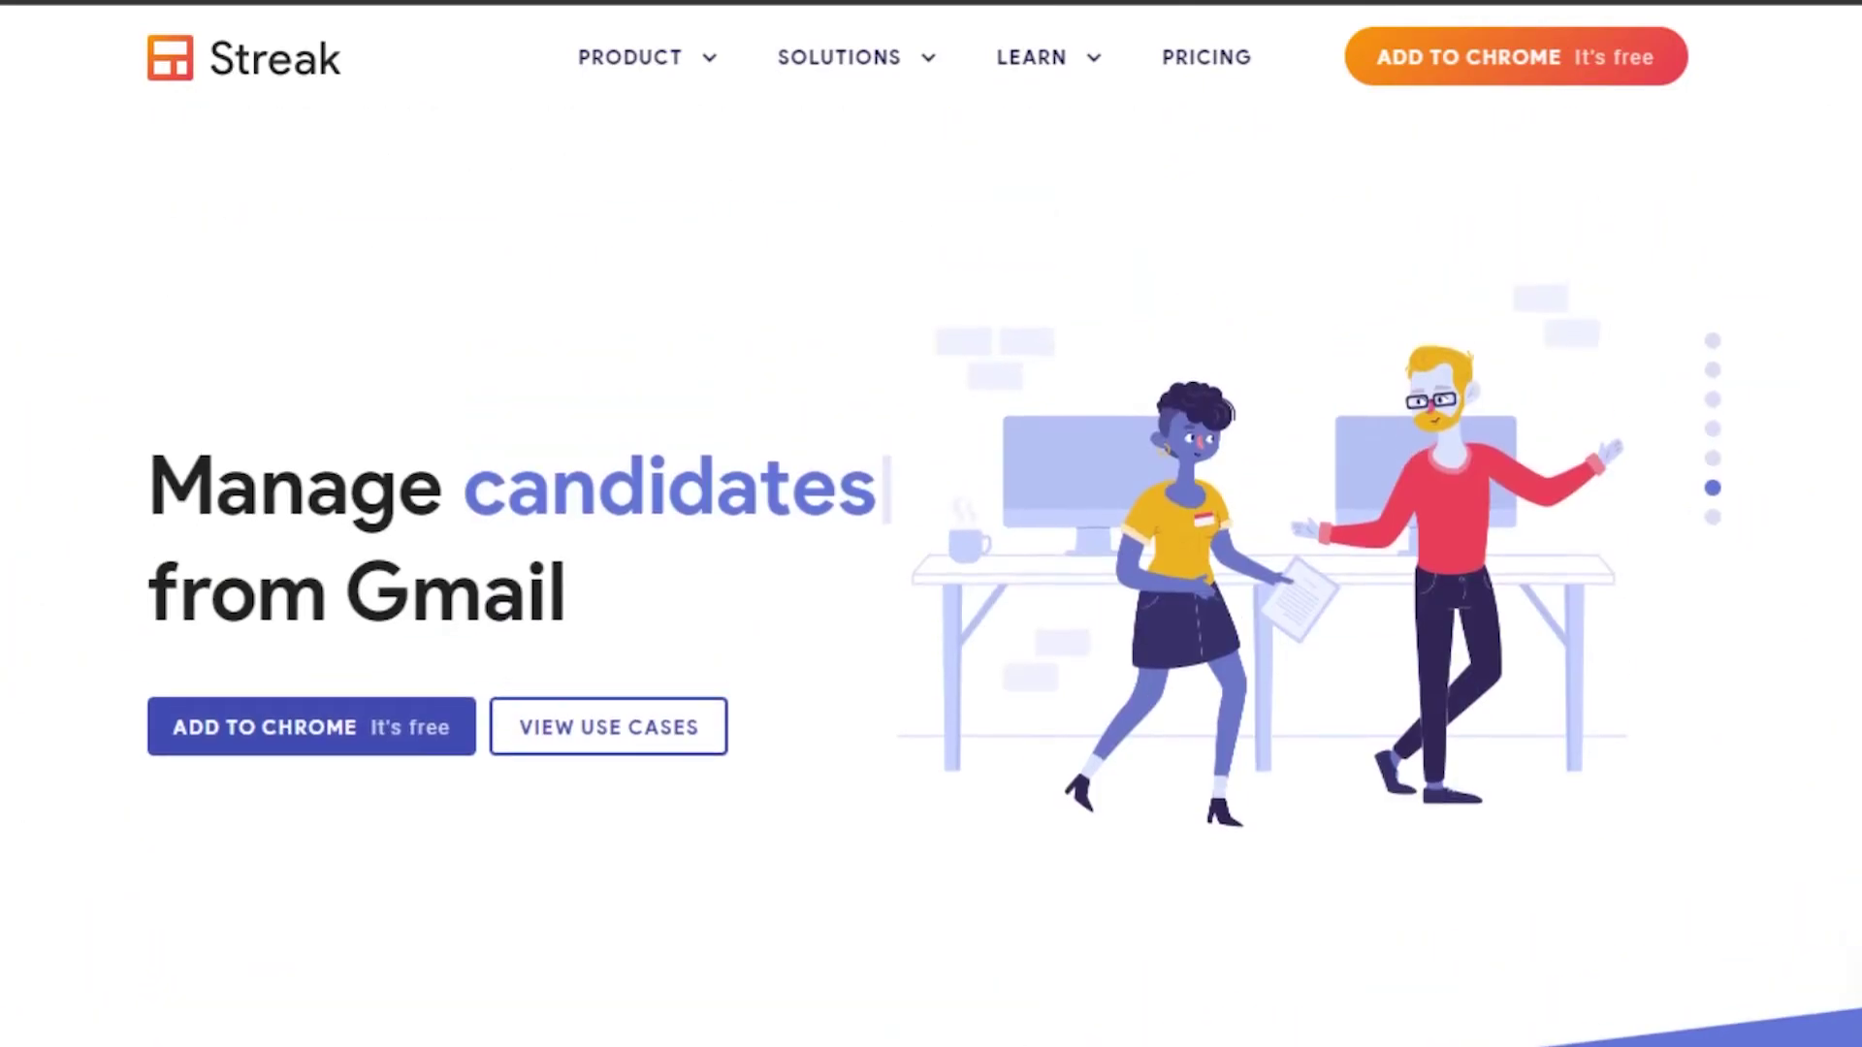
{"action": "left_click", "coordinate": [710, 60]}
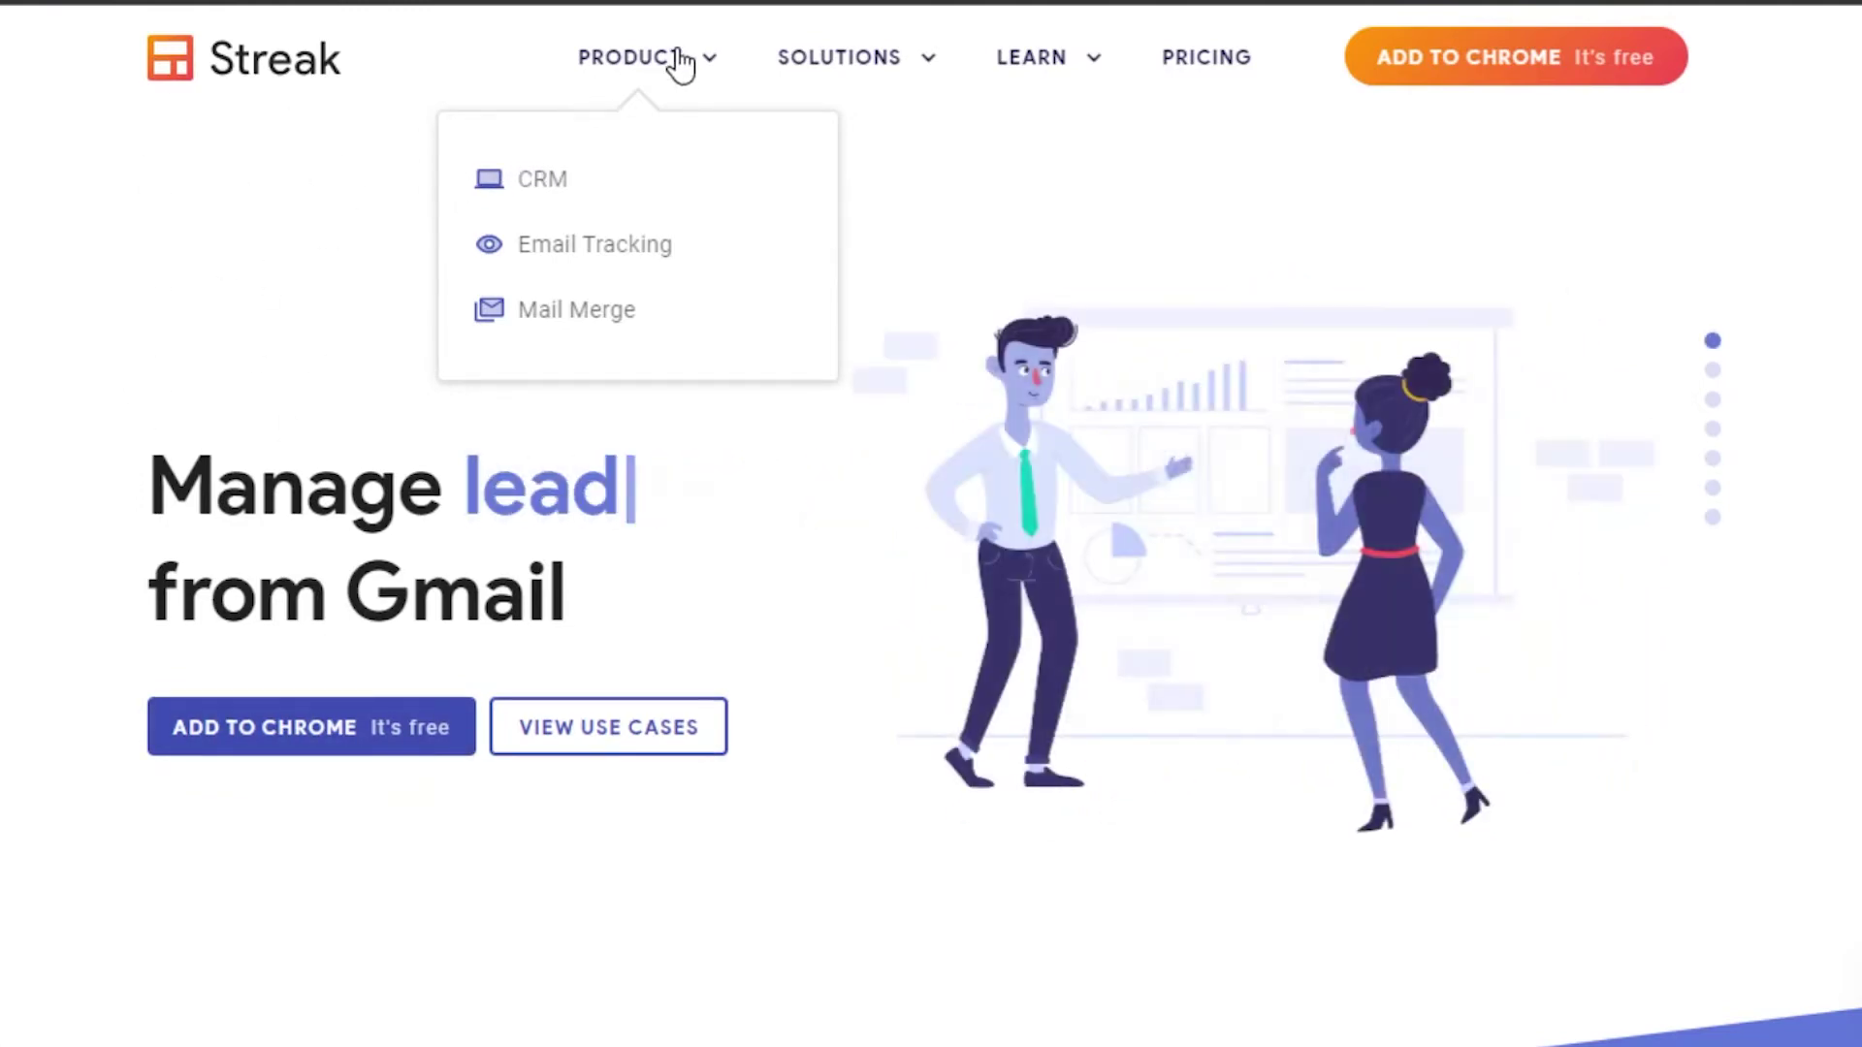
{"action": "left_click", "coordinate": [521, 194]}
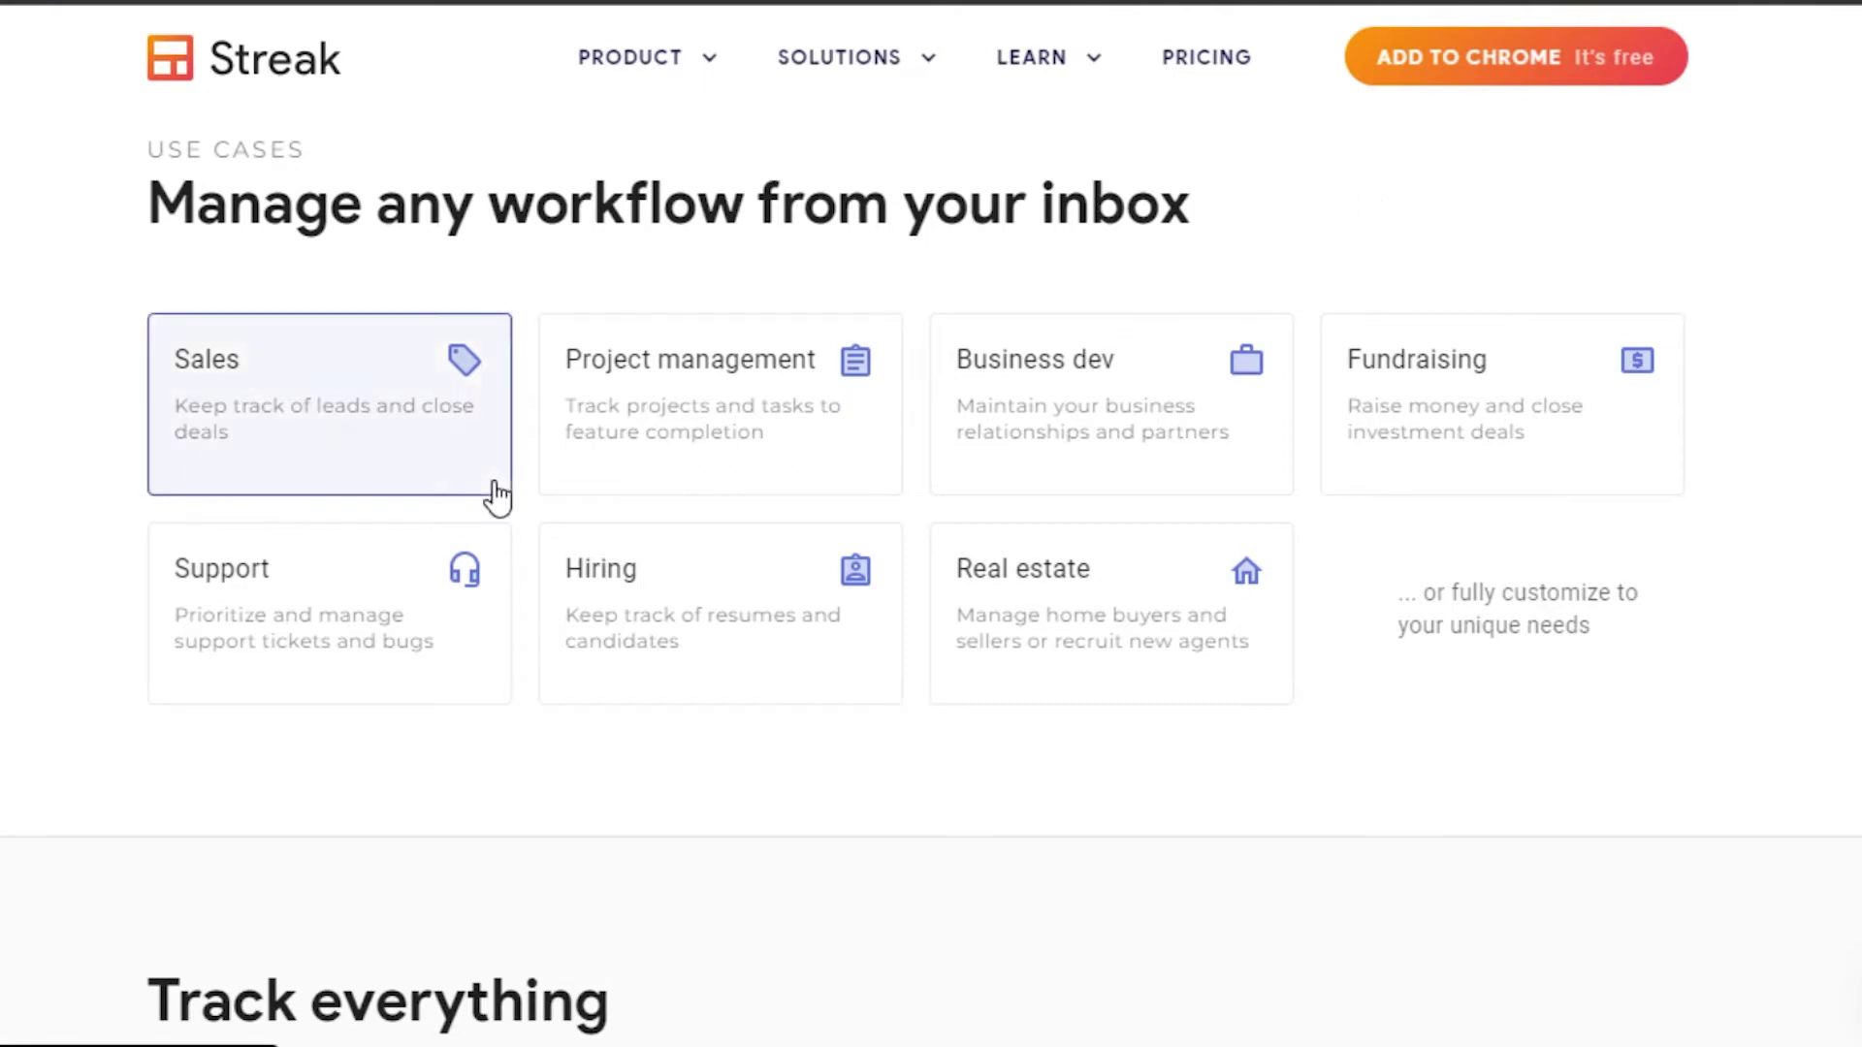
Look over the Project management and Business dev use-case cards
{"action": "left_click", "coordinate": [669, 427]}
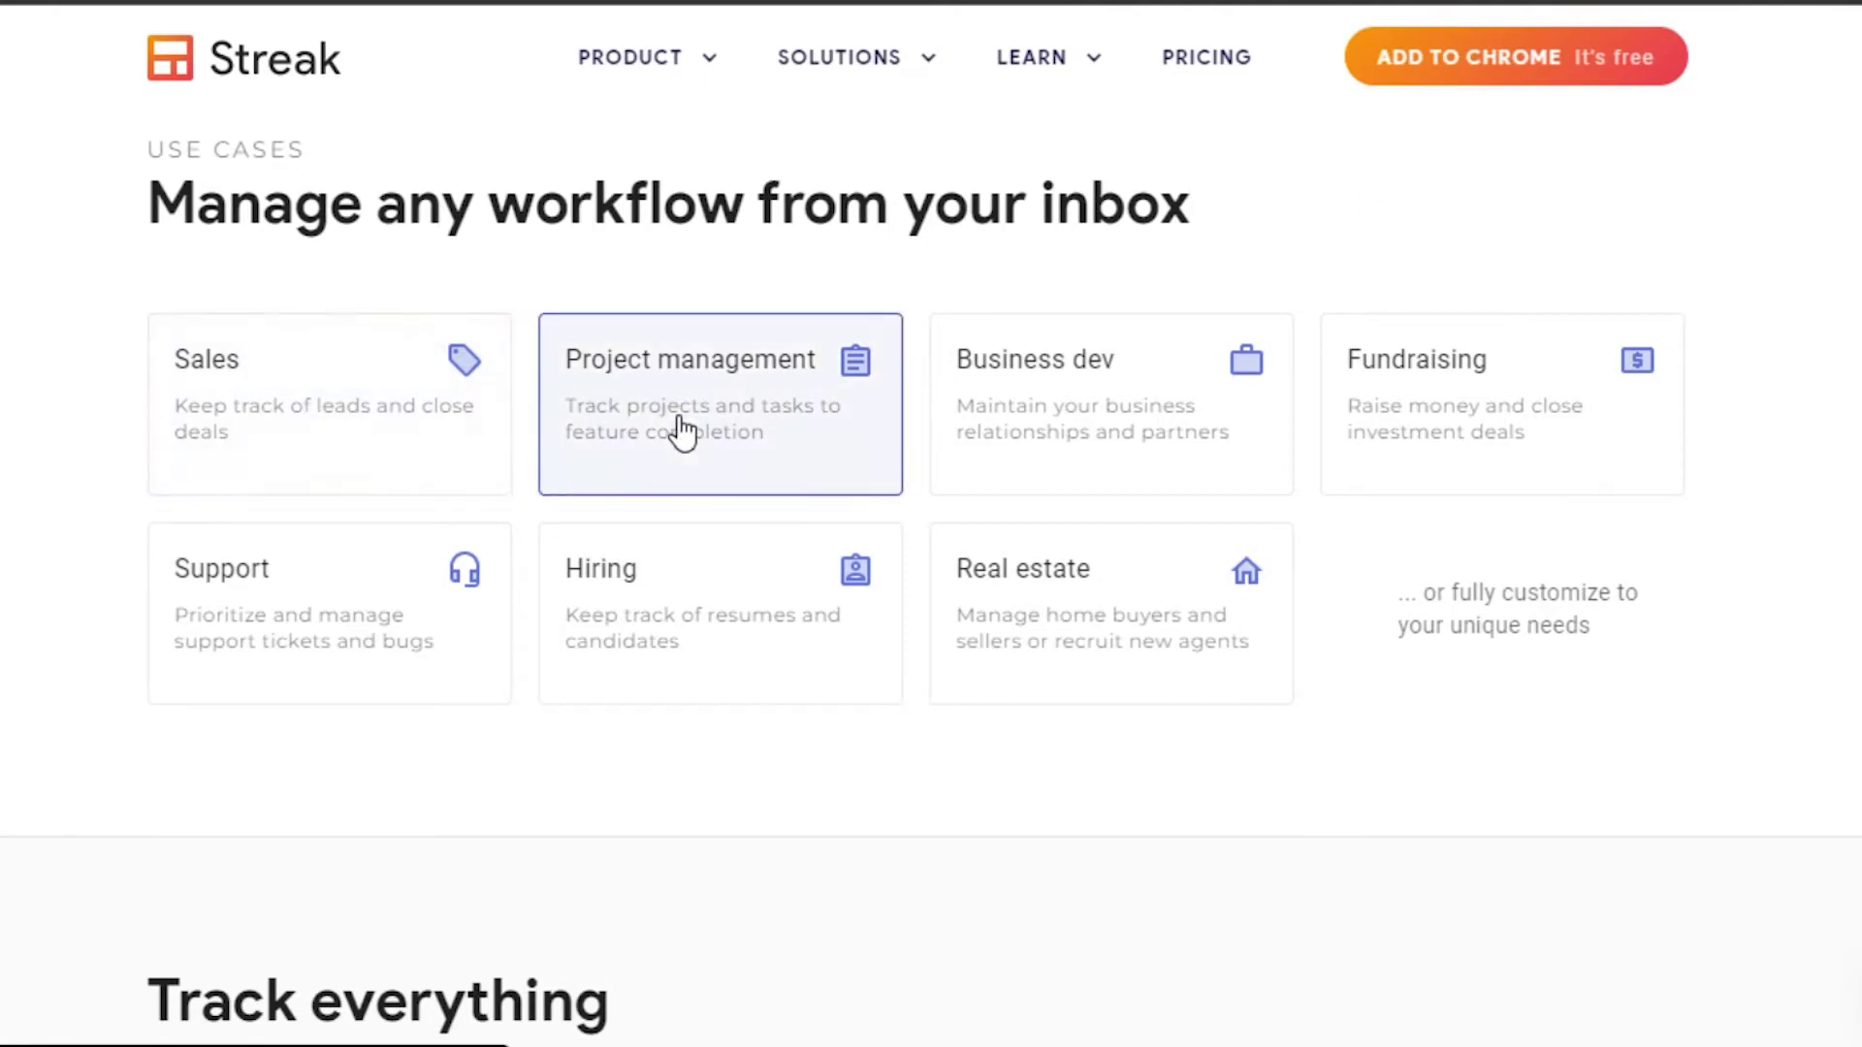
{"action": "left_click", "coordinate": [1068, 452]}
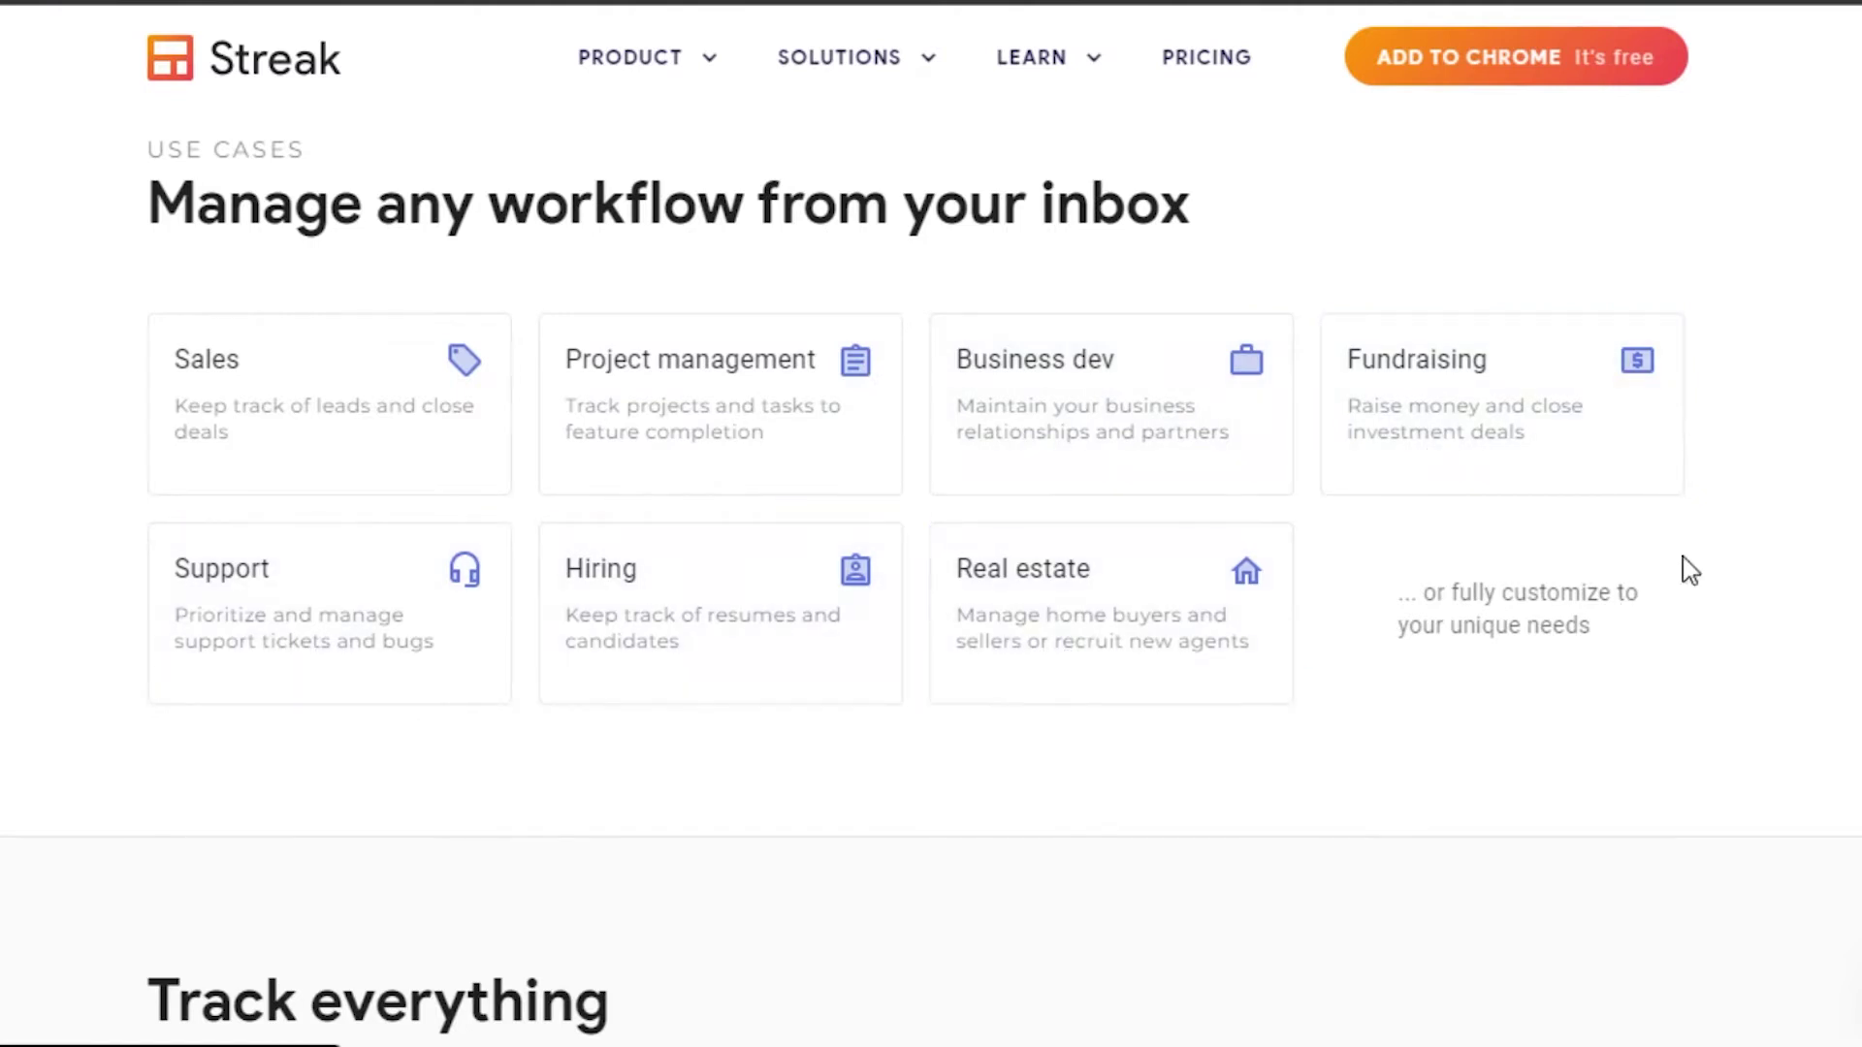
{"action": "scroll", "coordinate": [931, 582], "scroll_direction": "down", "scroll_amount": 15}
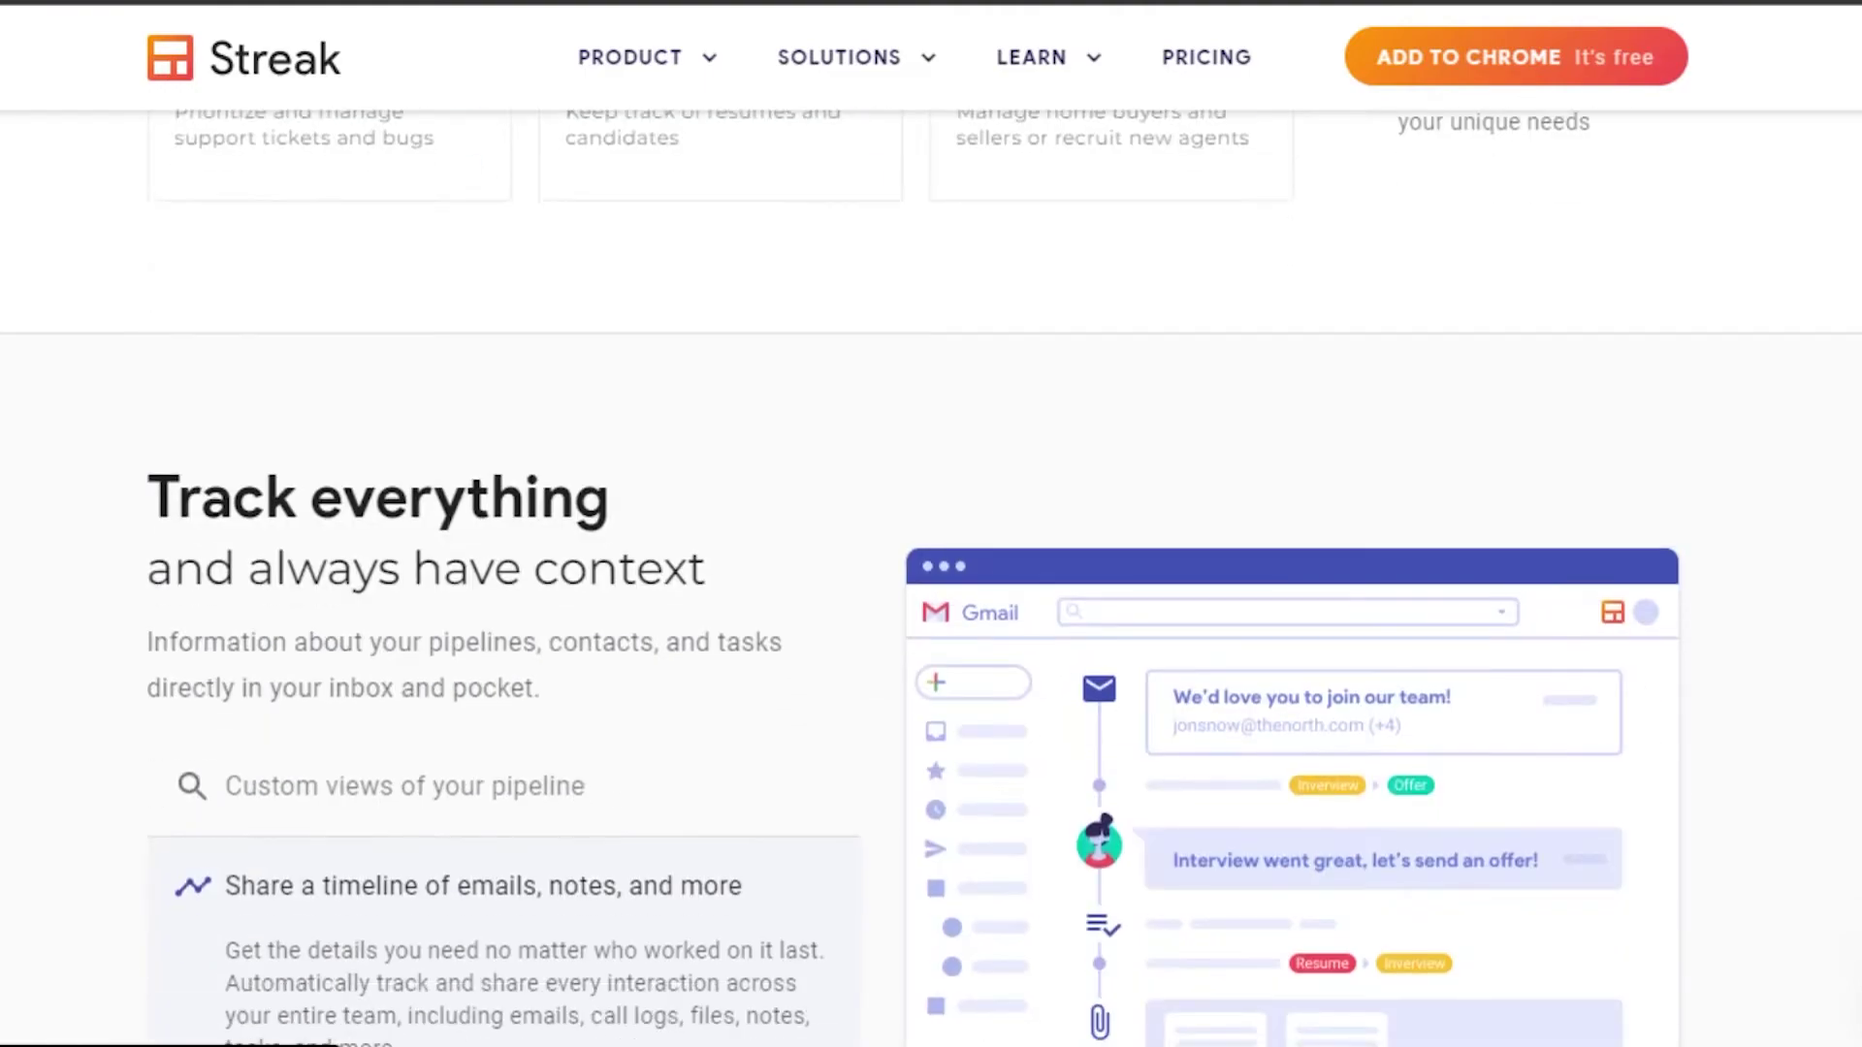
{"action": "scroll", "coordinate": [931, 582], "scroll_direction": "down", "scroll_amount": 9}
{"action": "scroll", "coordinate": [931, 582], "scroll_direction": "up", "scroll_amount": 20}
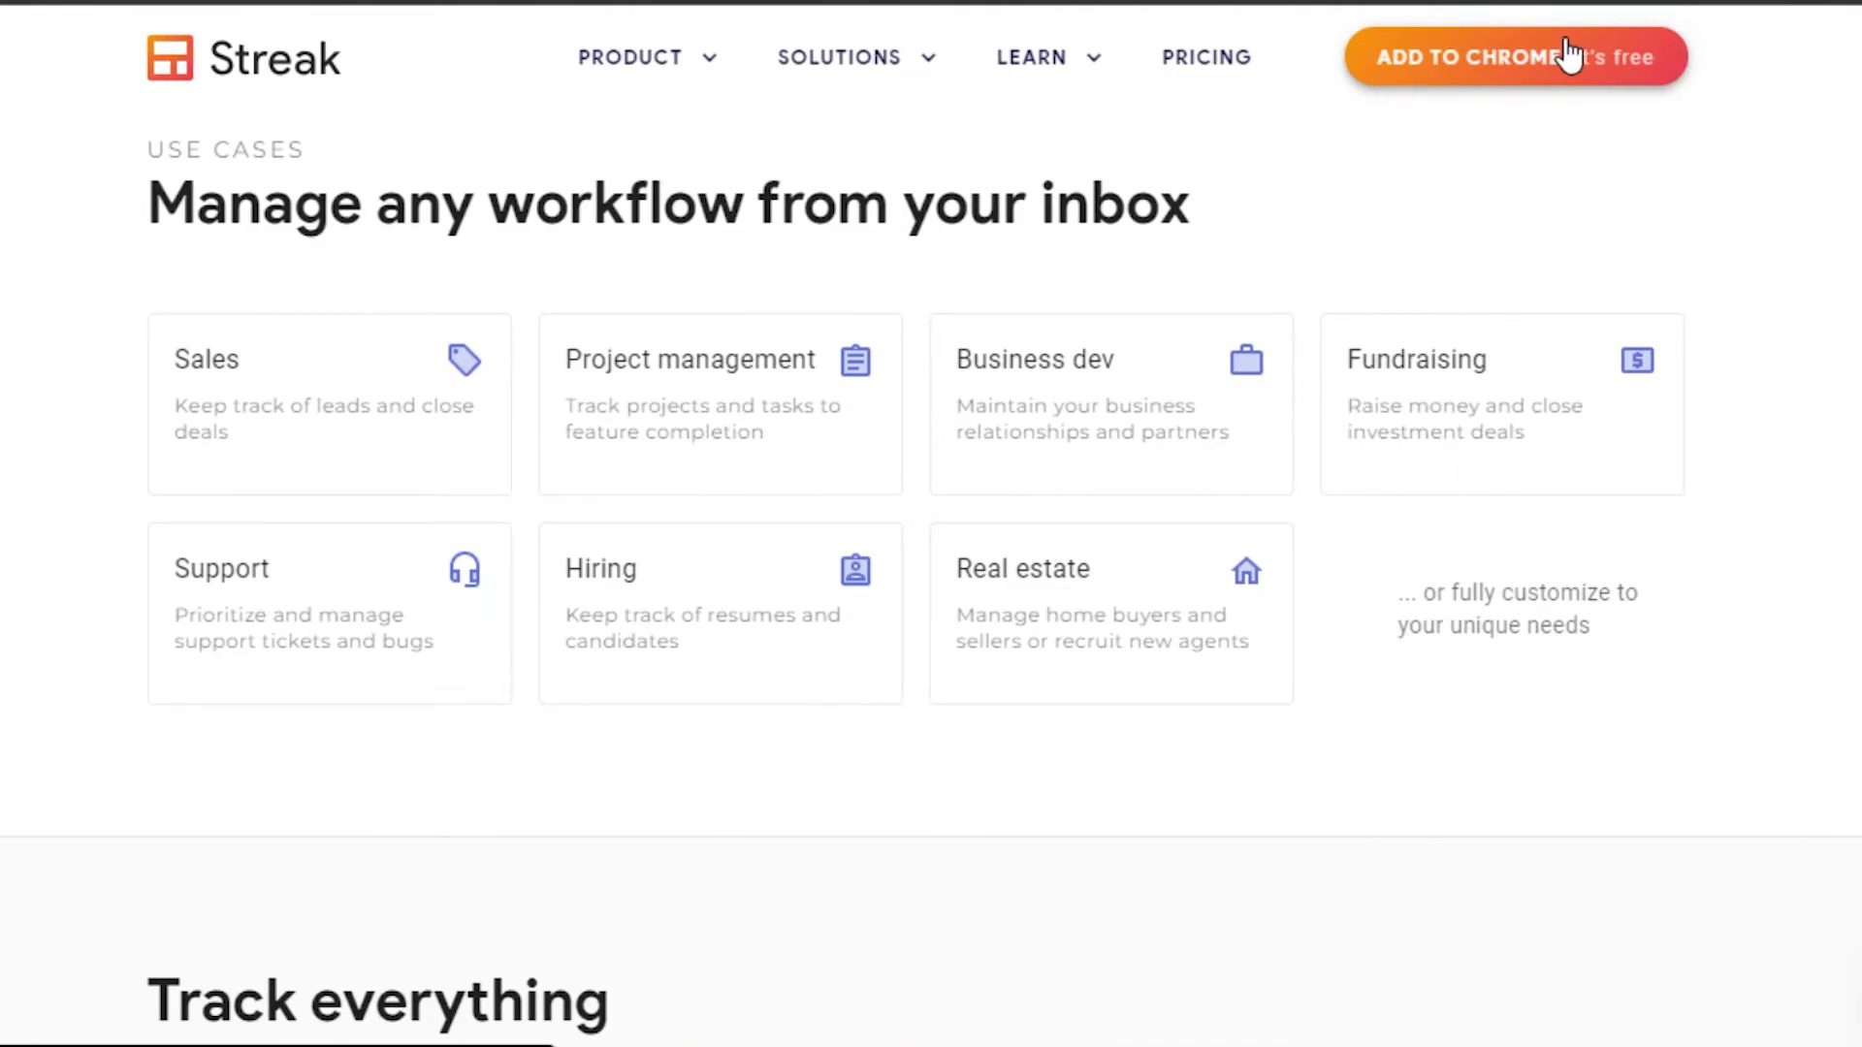
Install Streak CRM for Gmail from its Chrome Web Store page
{"action": "left_click", "coordinate": [1569, 56]}
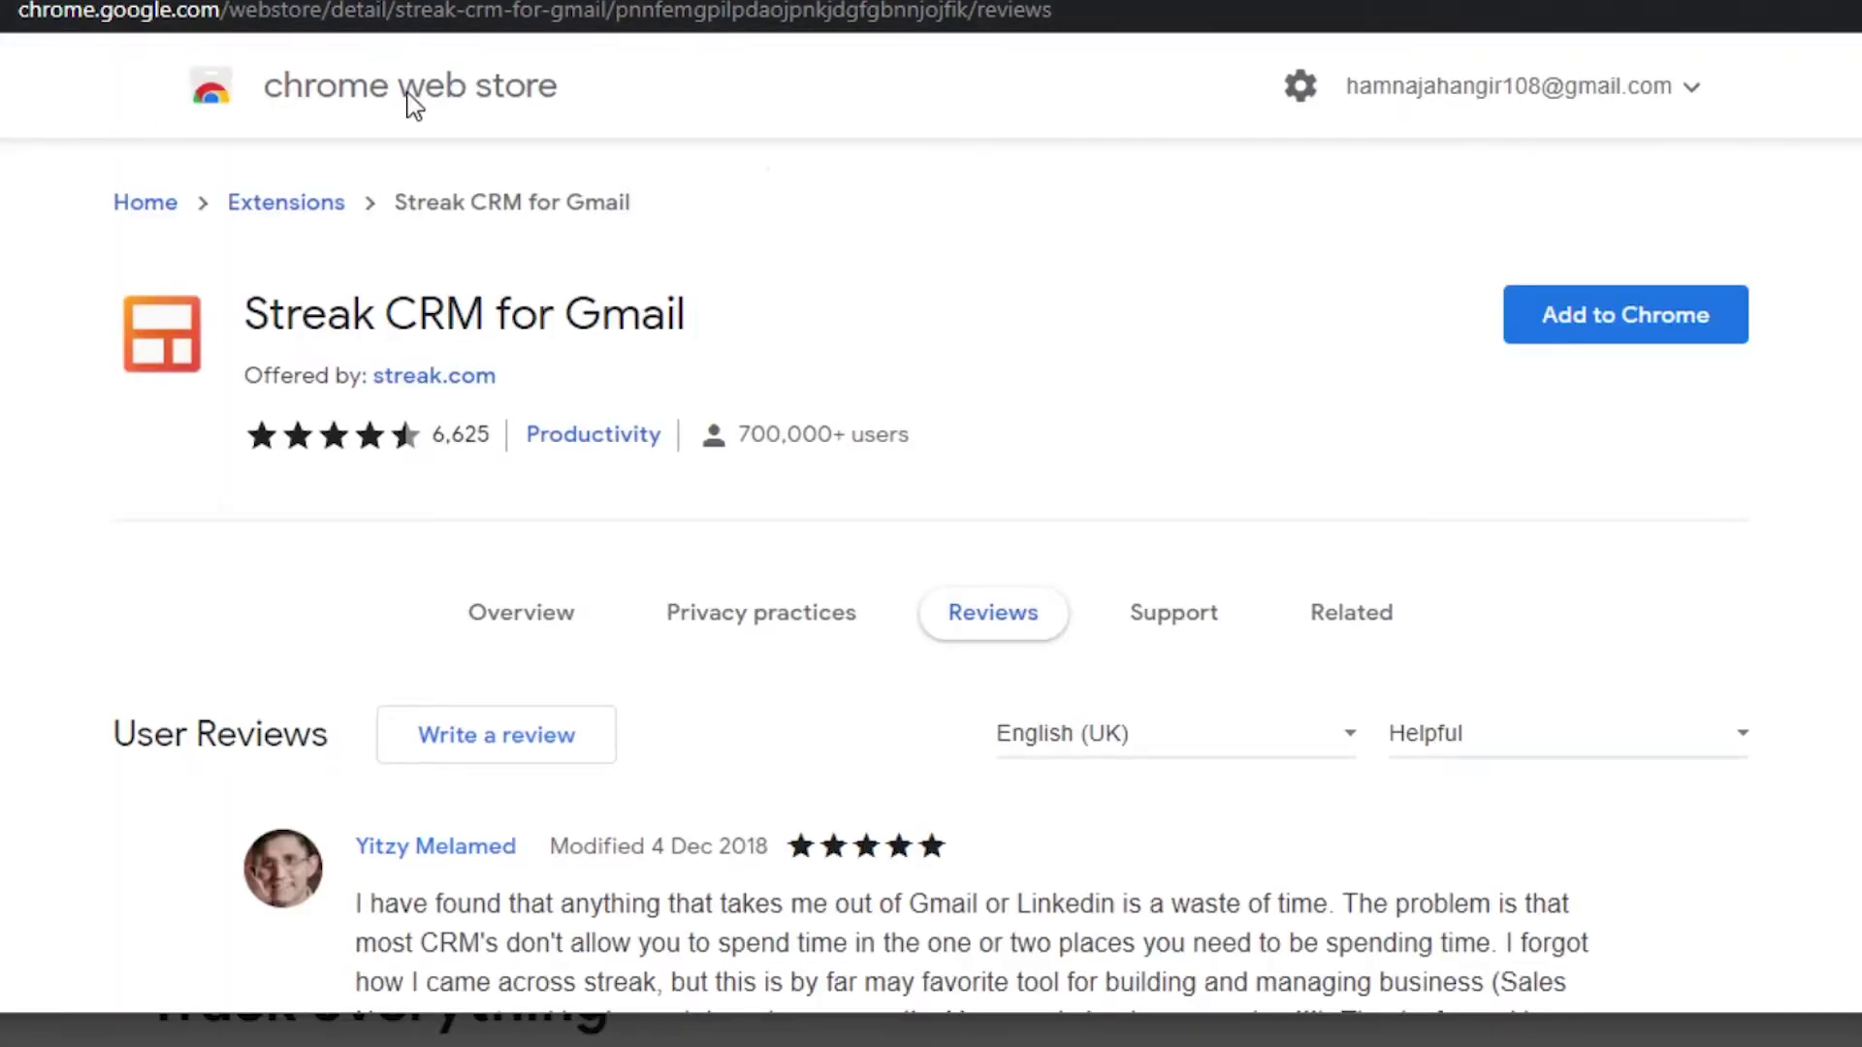
{"action": "key", "text": "ctrl+w"}
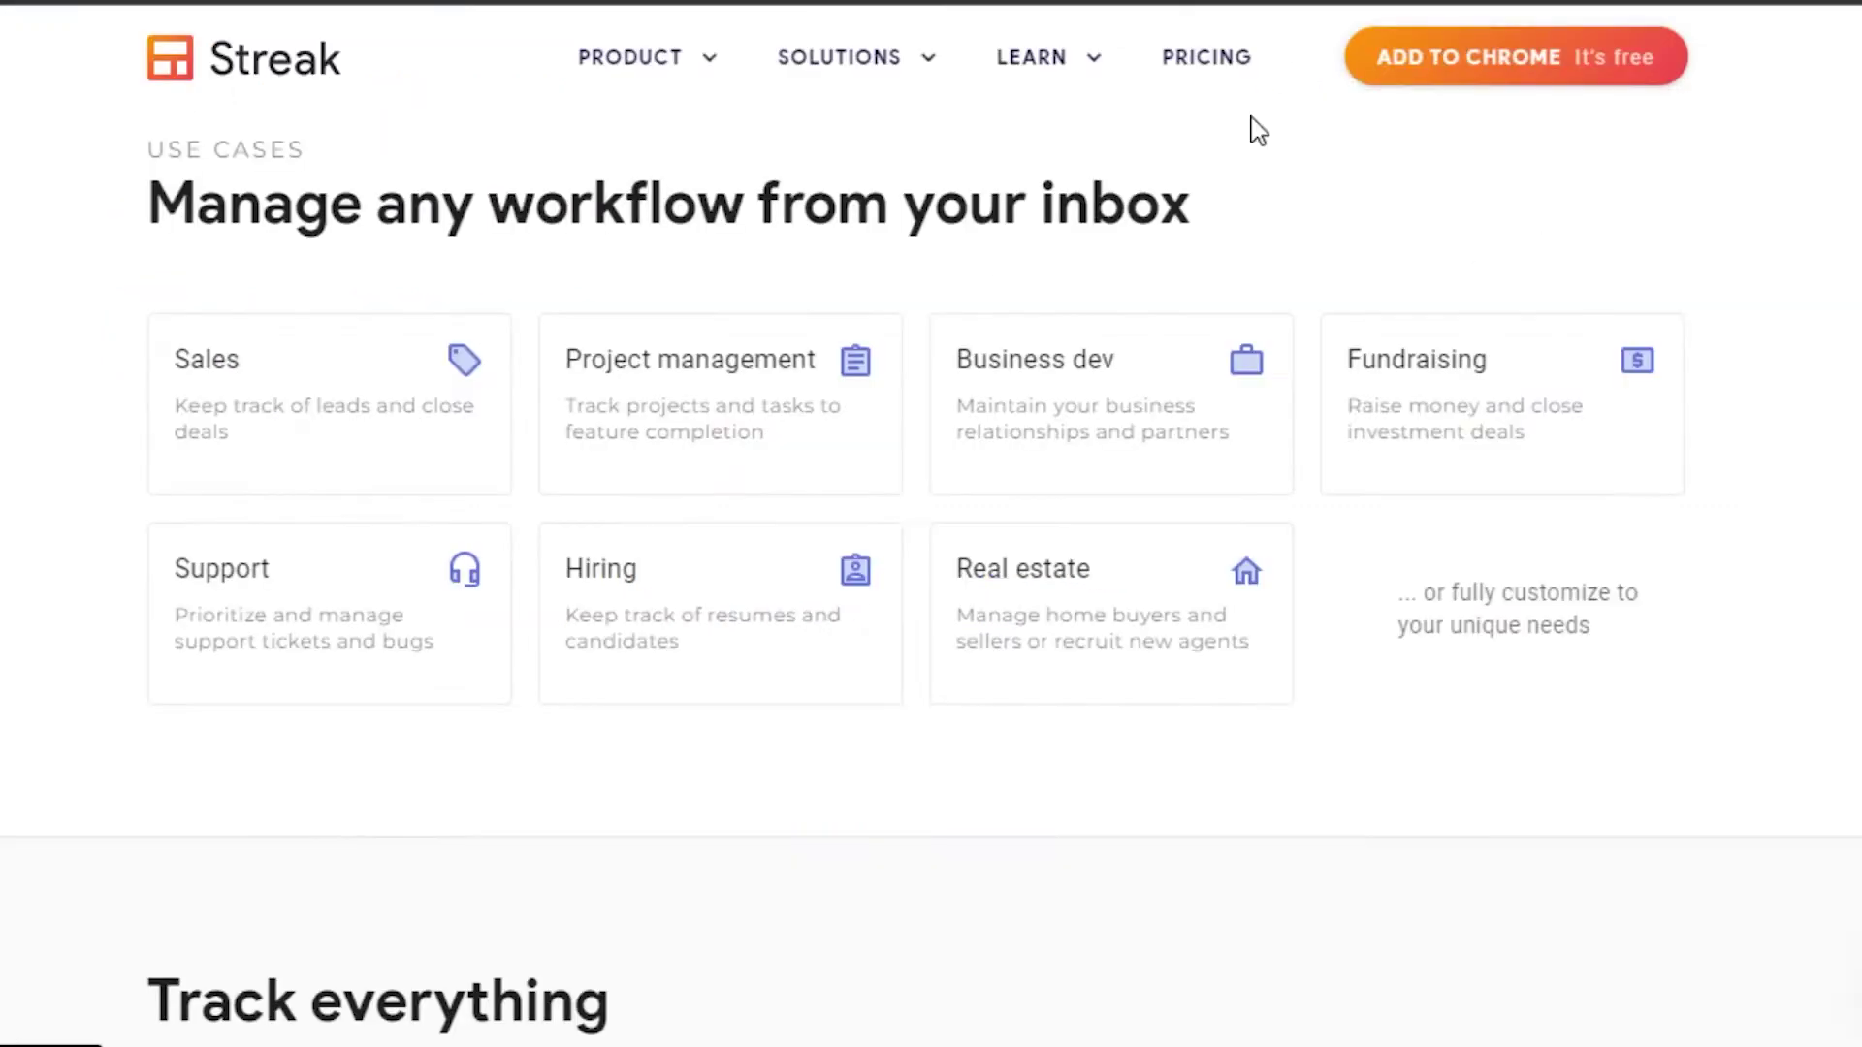
{"action": "left_click", "coordinate": [1403, 82]}
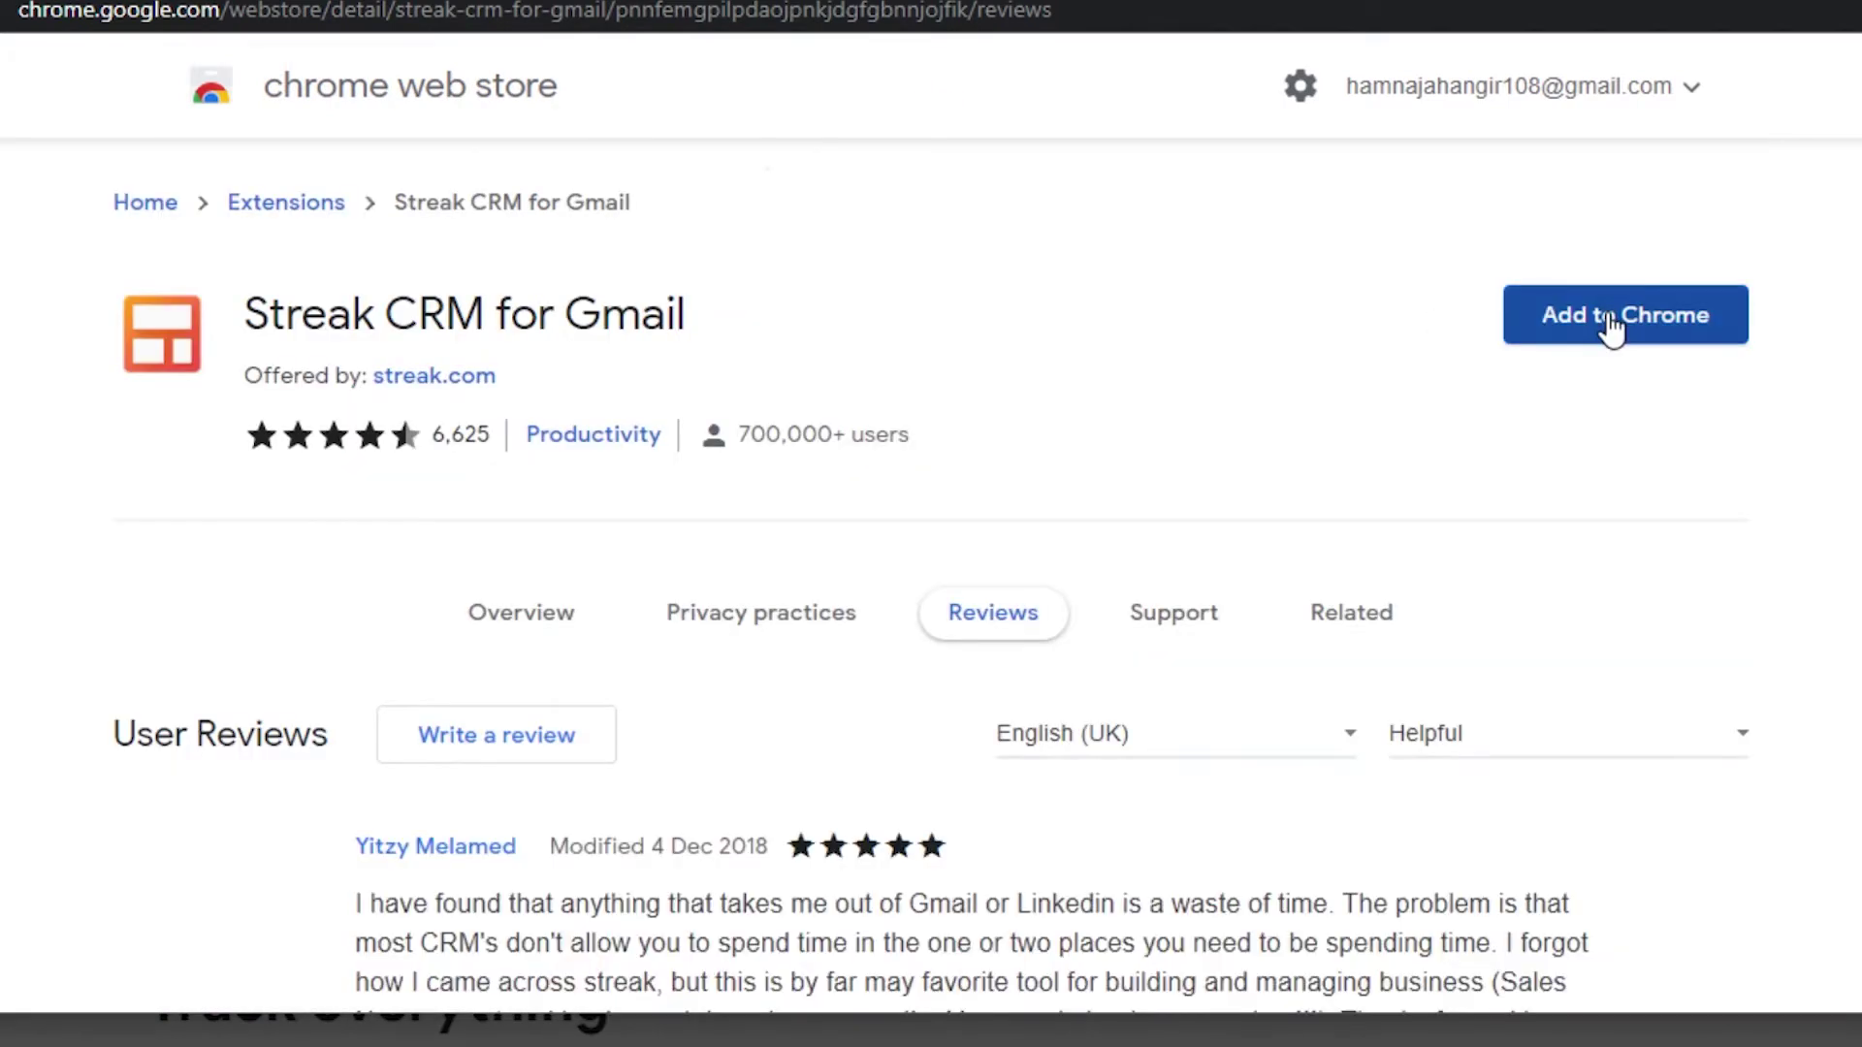
{"action": "left_click", "coordinate": [1610, 326]}
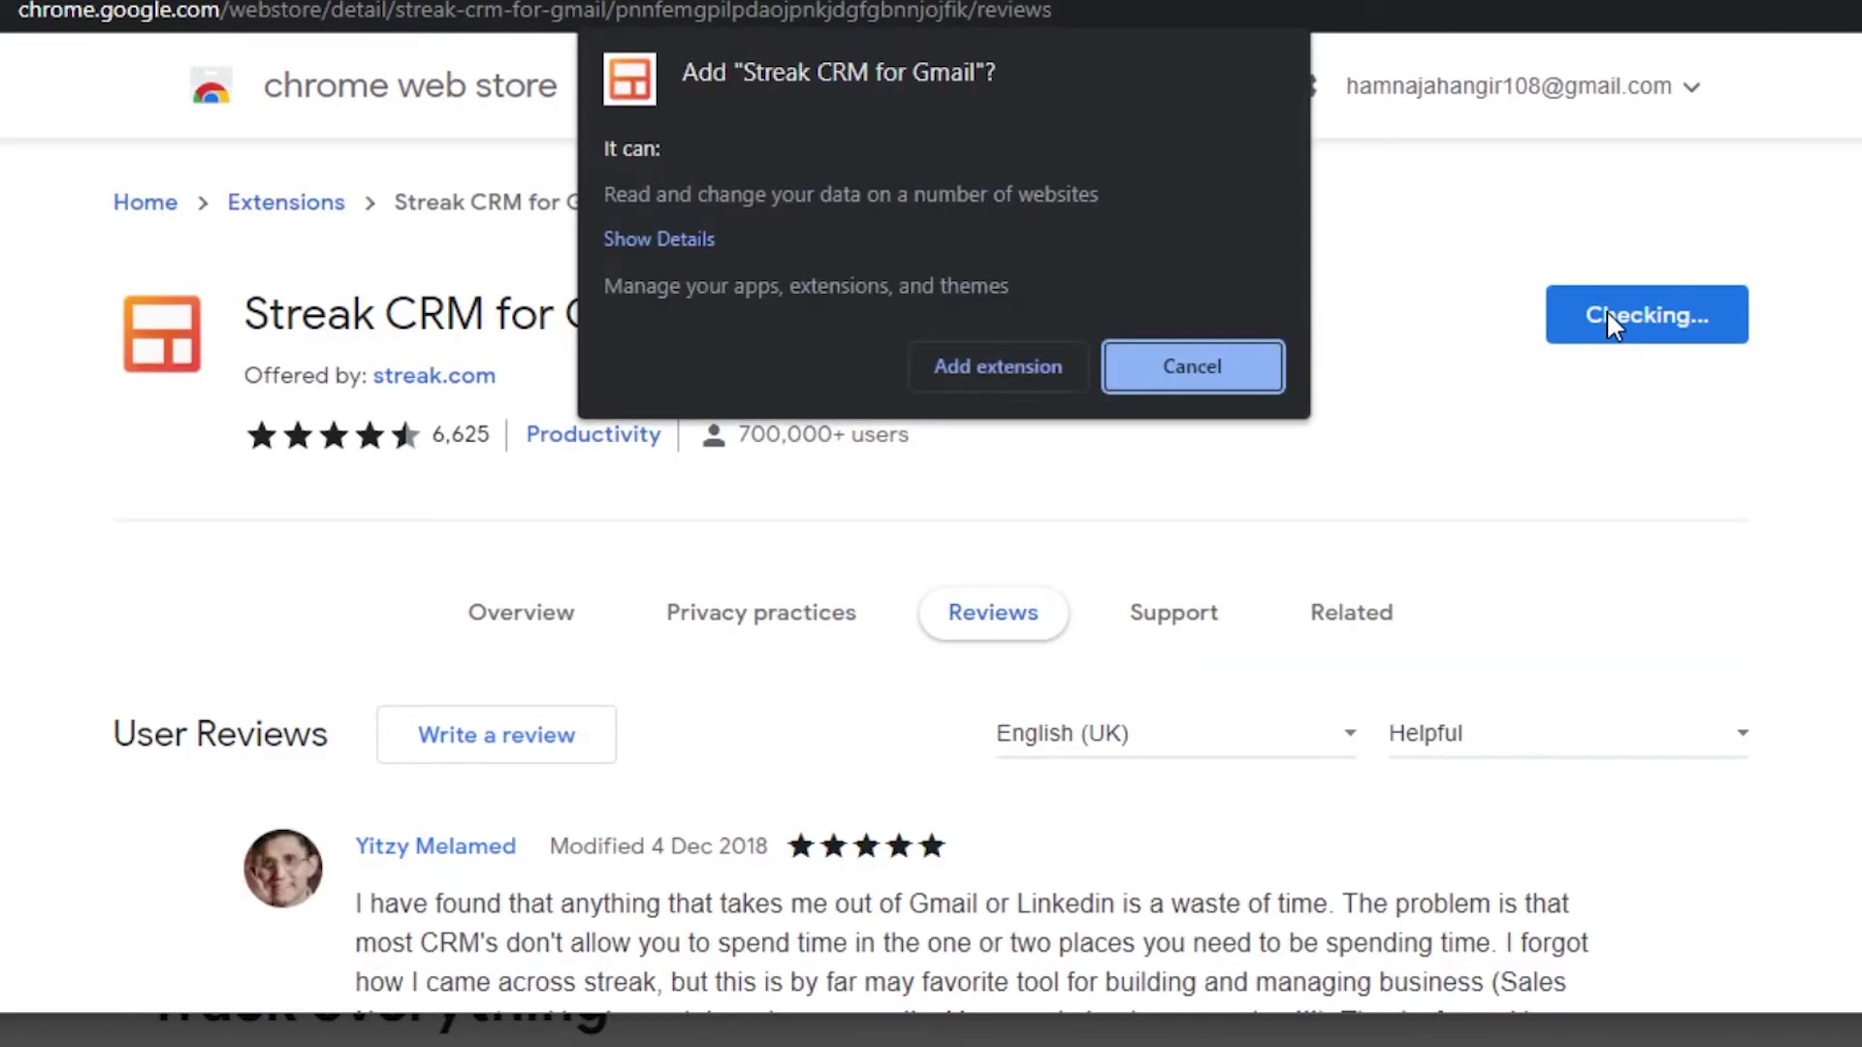
{"action": "left_click", "coordinate": [1051, 369]}
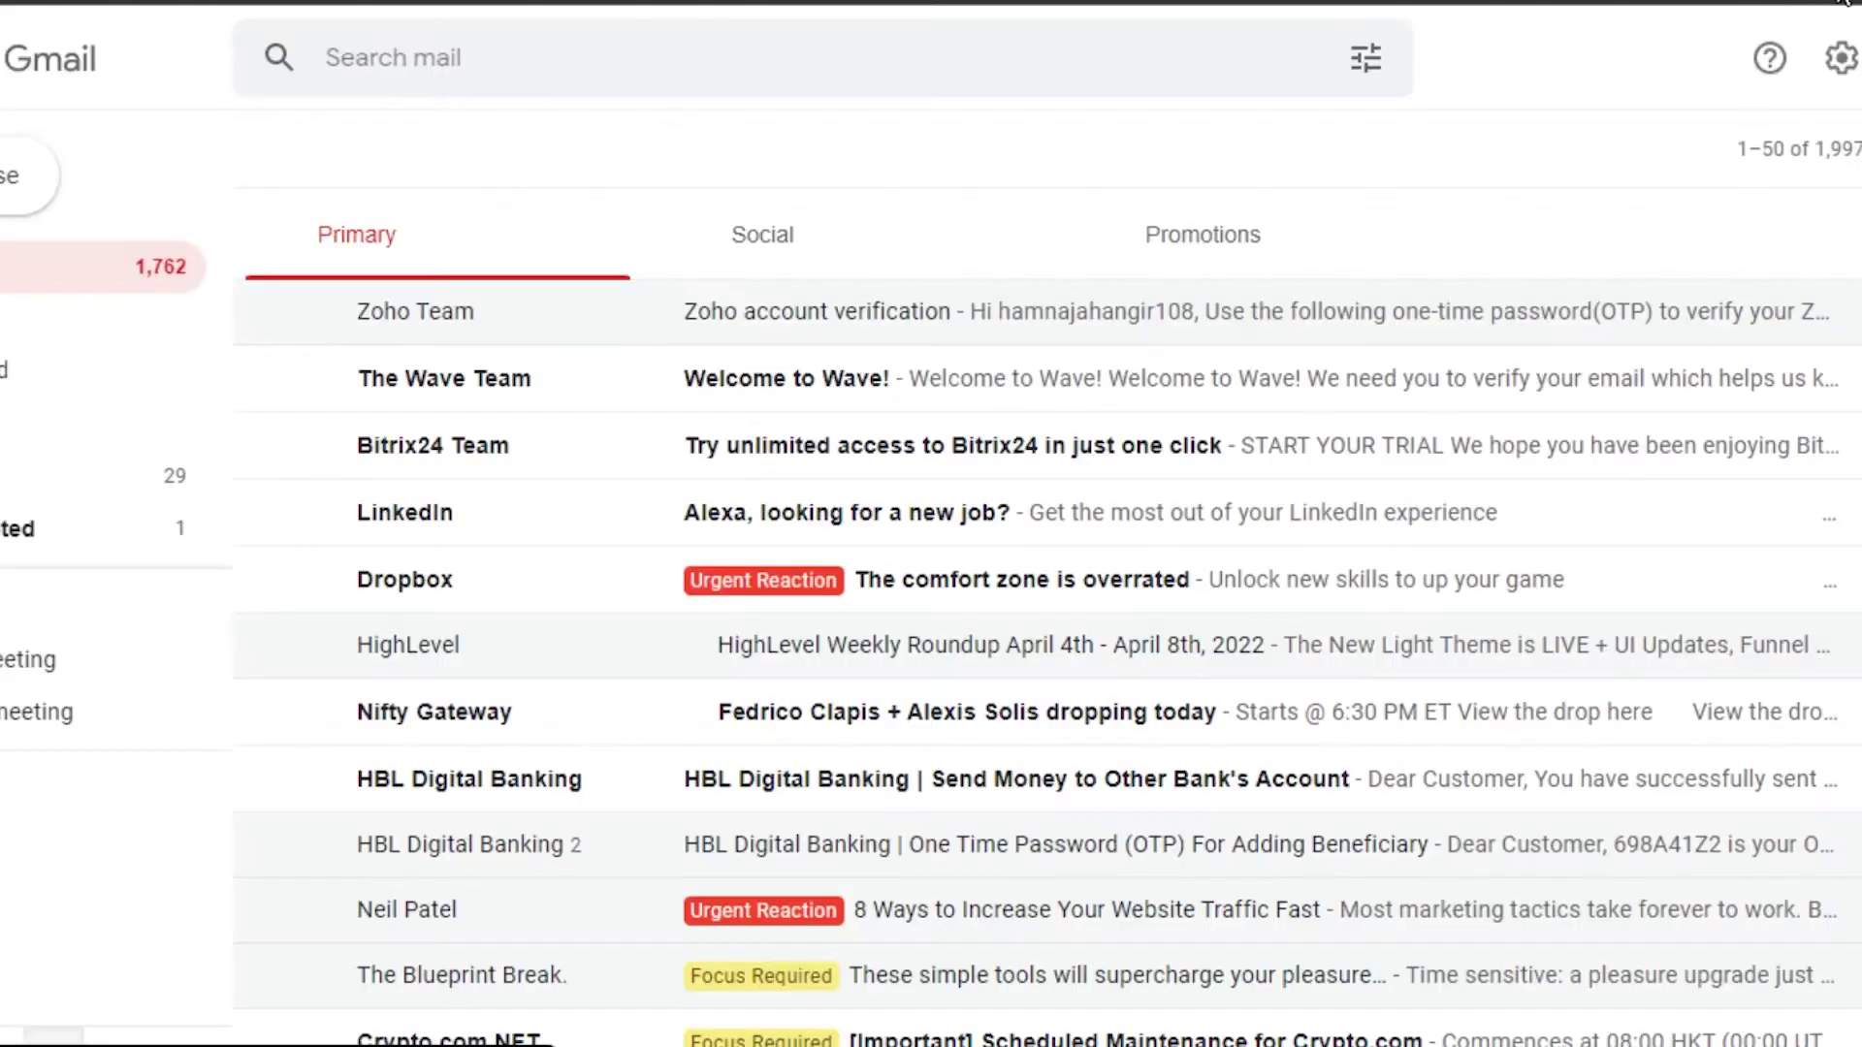
Pin Streak CRM for Gmail to the Chrome toolbar
{"action": "left_click", "coordinate": [1804, 2]}
{"action": "left_click", "coordinate": [1775, 407]}
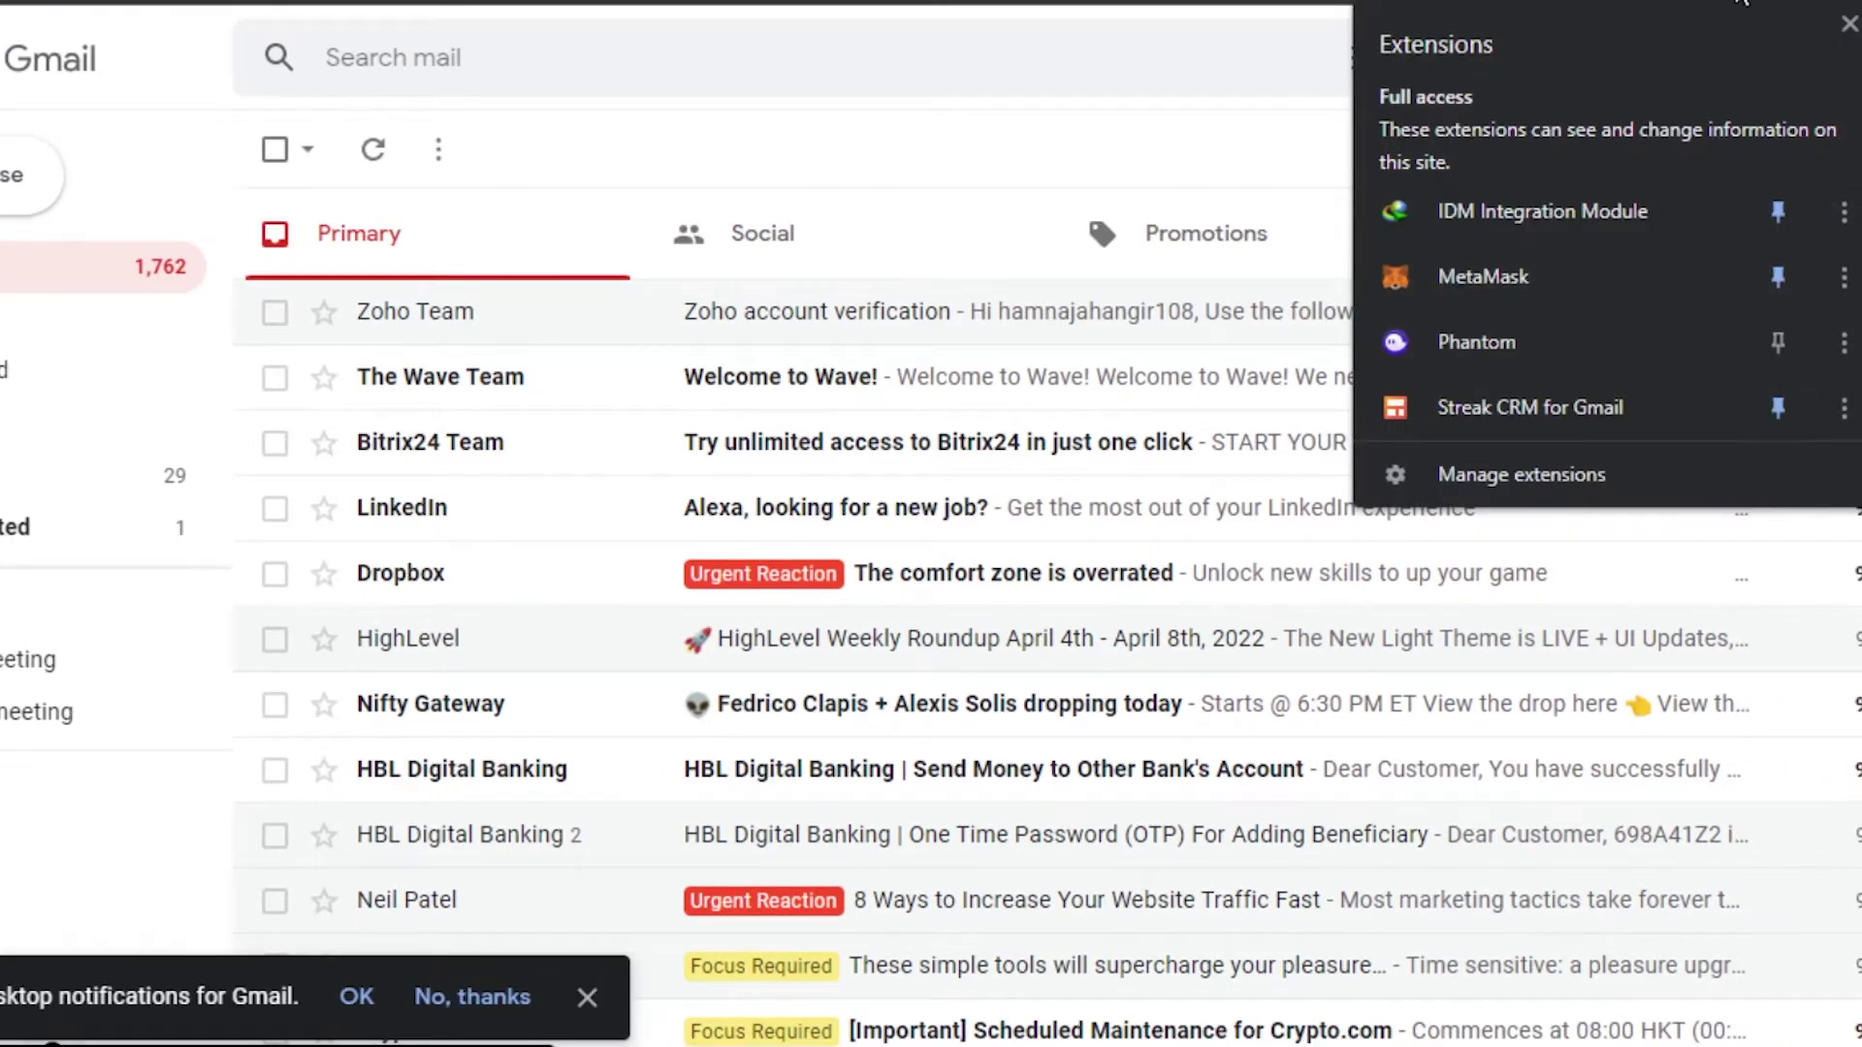
{"action": "left_click", "coordinate": [1211, 59]}
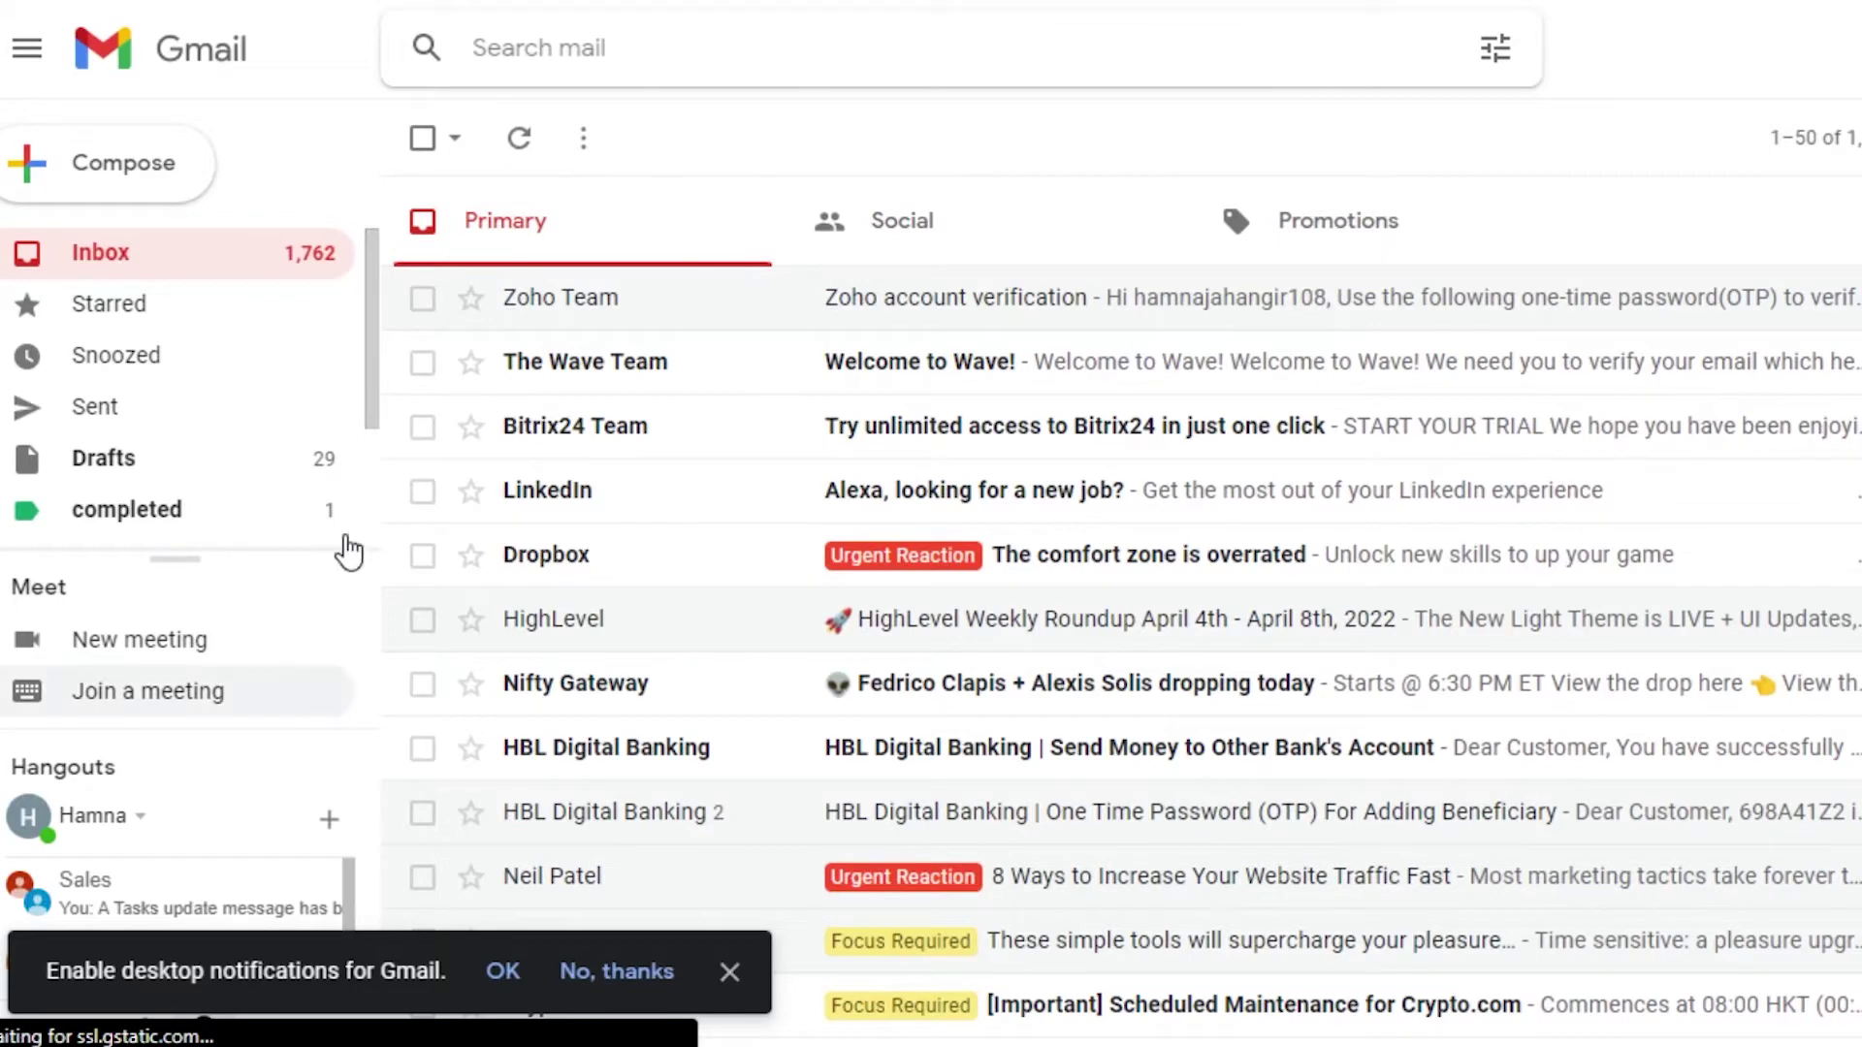
Sign in to Streak with Google and allow it access to the account
{"action": "scroll", "coordinate": [380, 361], "scroll_direction": "down", "scroll_amount": 2}
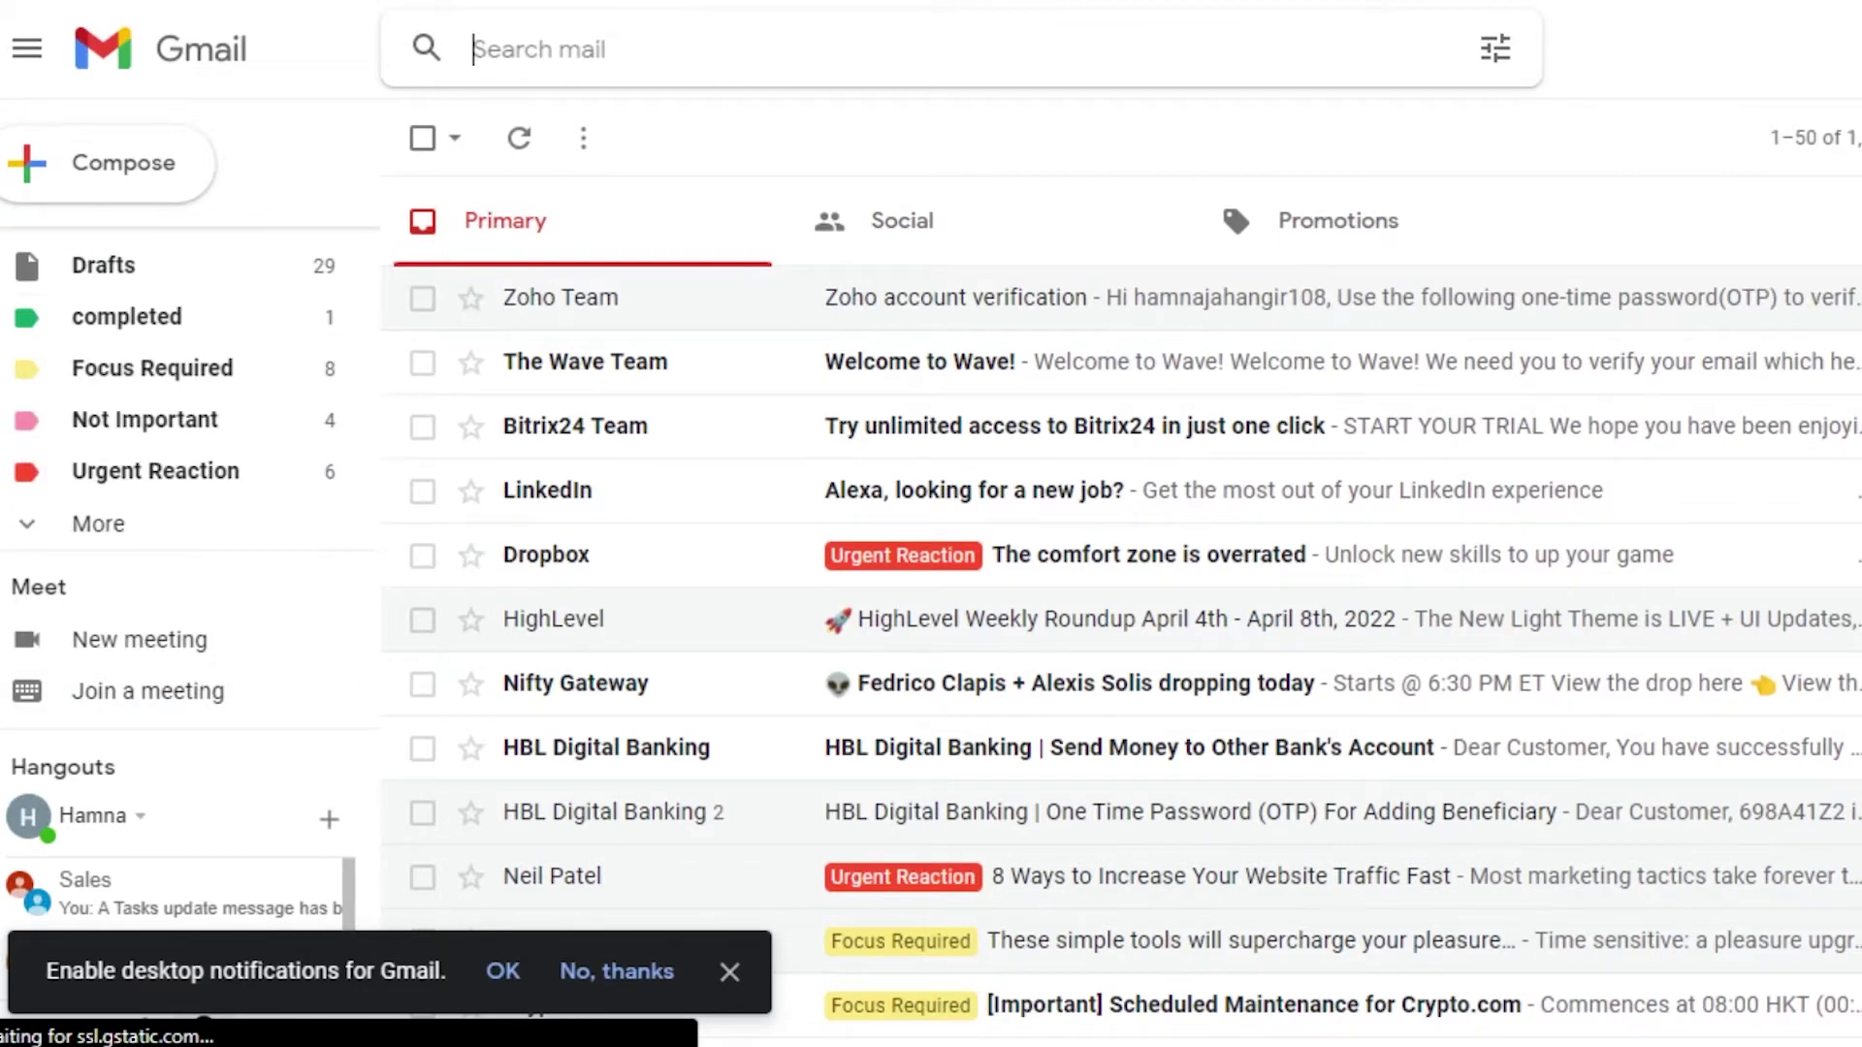
{"action": "scroll", "coordinate": [1115, 601], "scroll_direction": "down", "scroll_amount": 7}
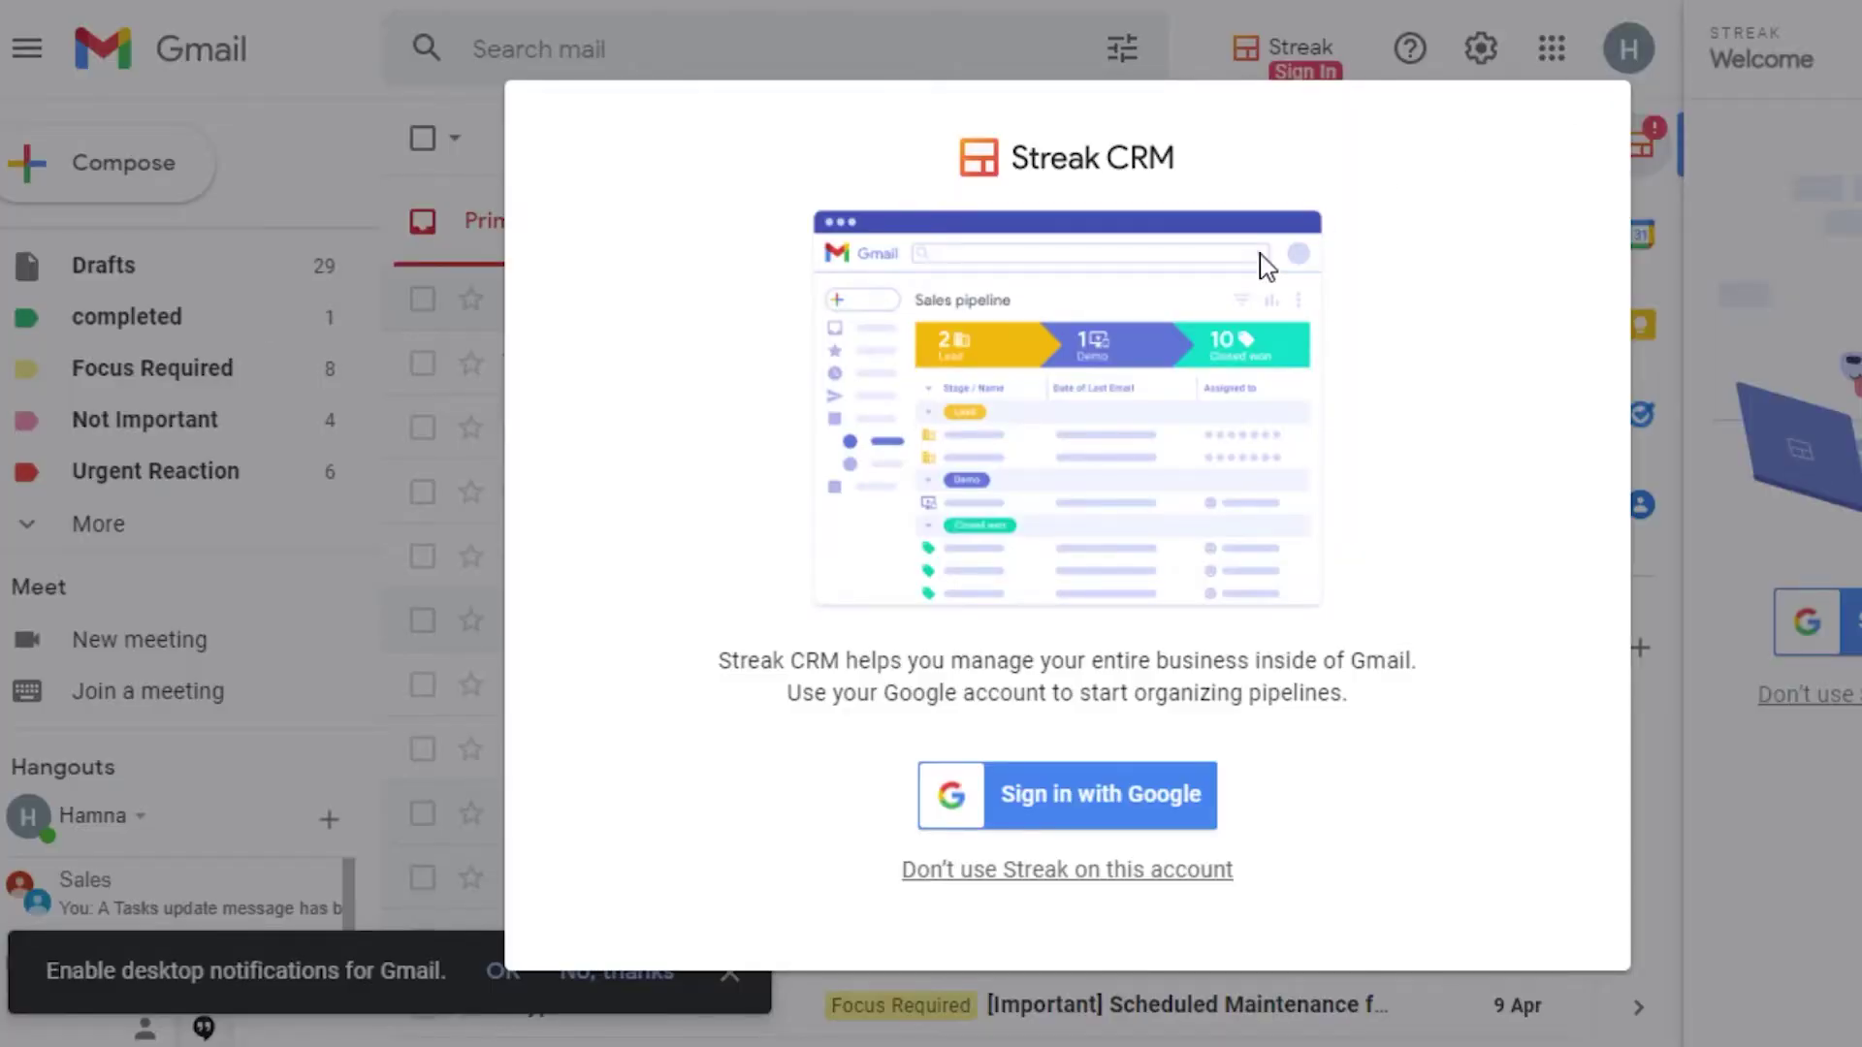
{"action": "left_click", "coordinate": [999, 817]}
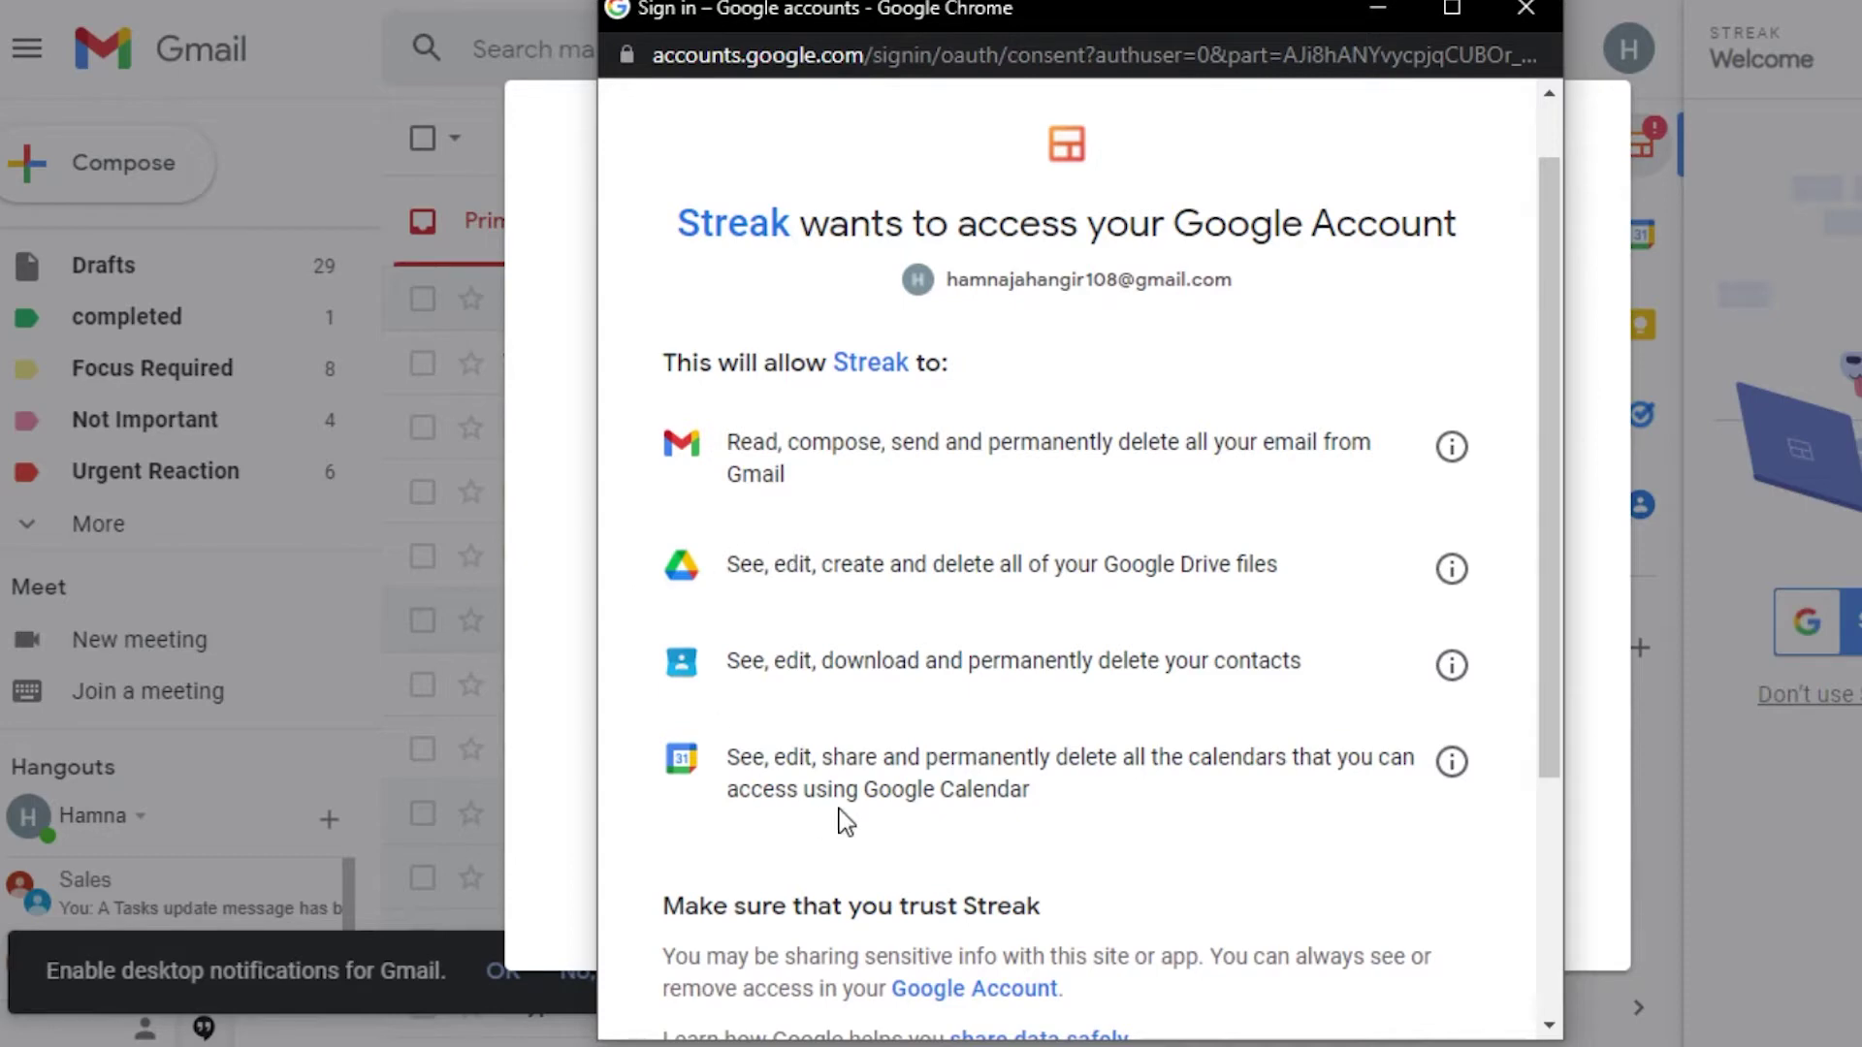
{"action": "left_click_drag", "start_coordinate": [1550, 532], "coordinate": [1546, 762]}
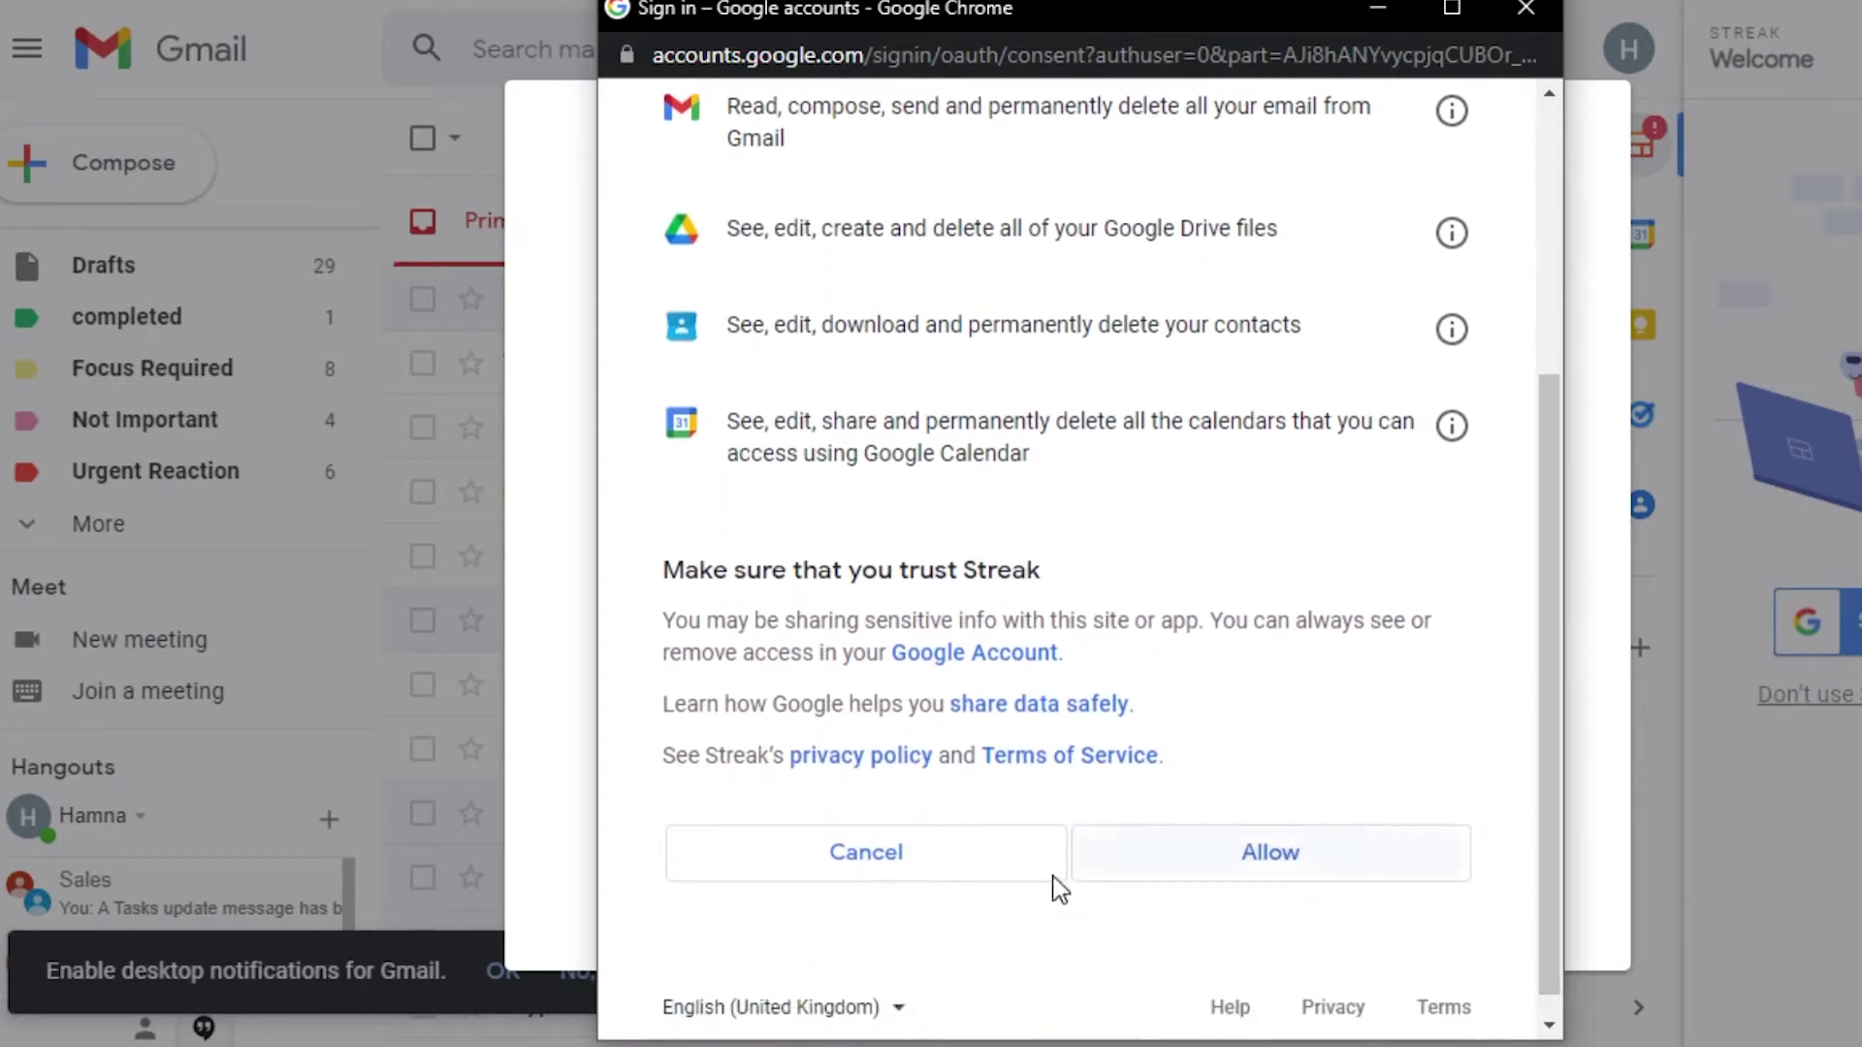
{"action": "left_click", "coordinate": [1256, 866]}
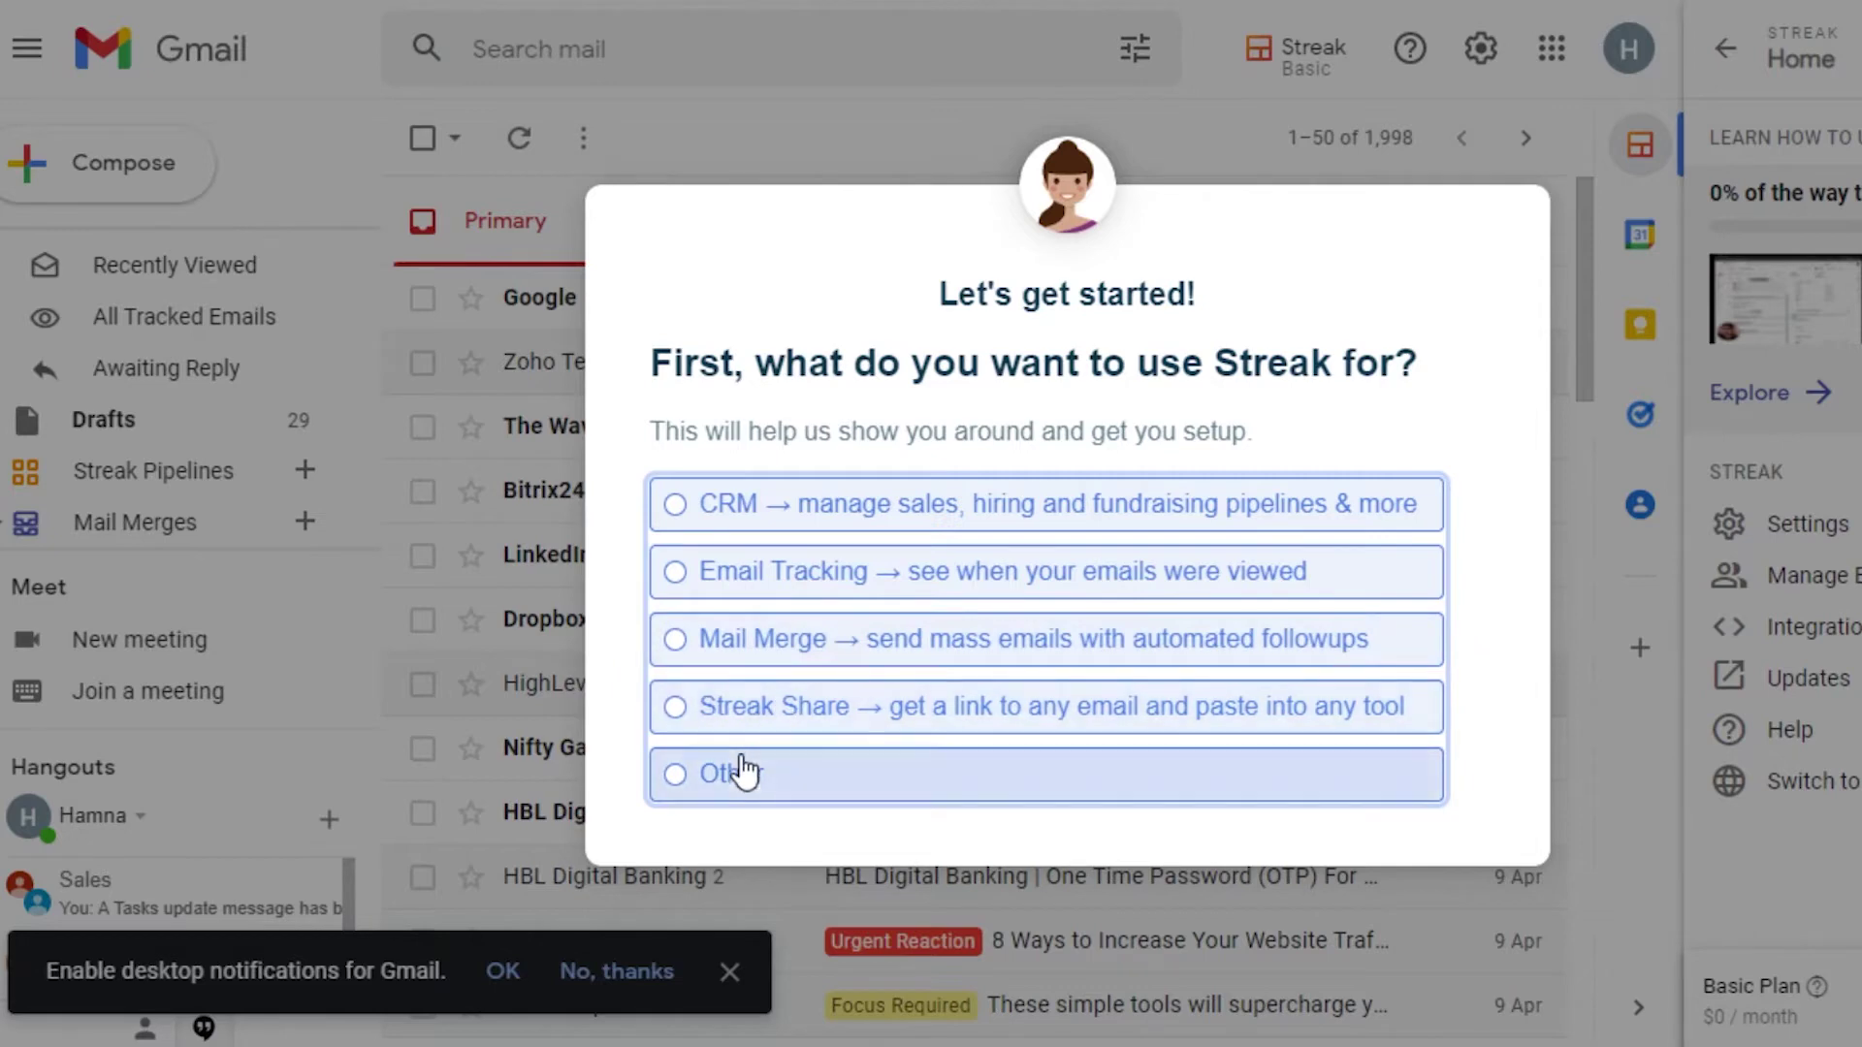
Answer CRM as the use and 6-10 as team size, skipping the phone number
{"action": "left_click", "coordinate": [677, 504]}
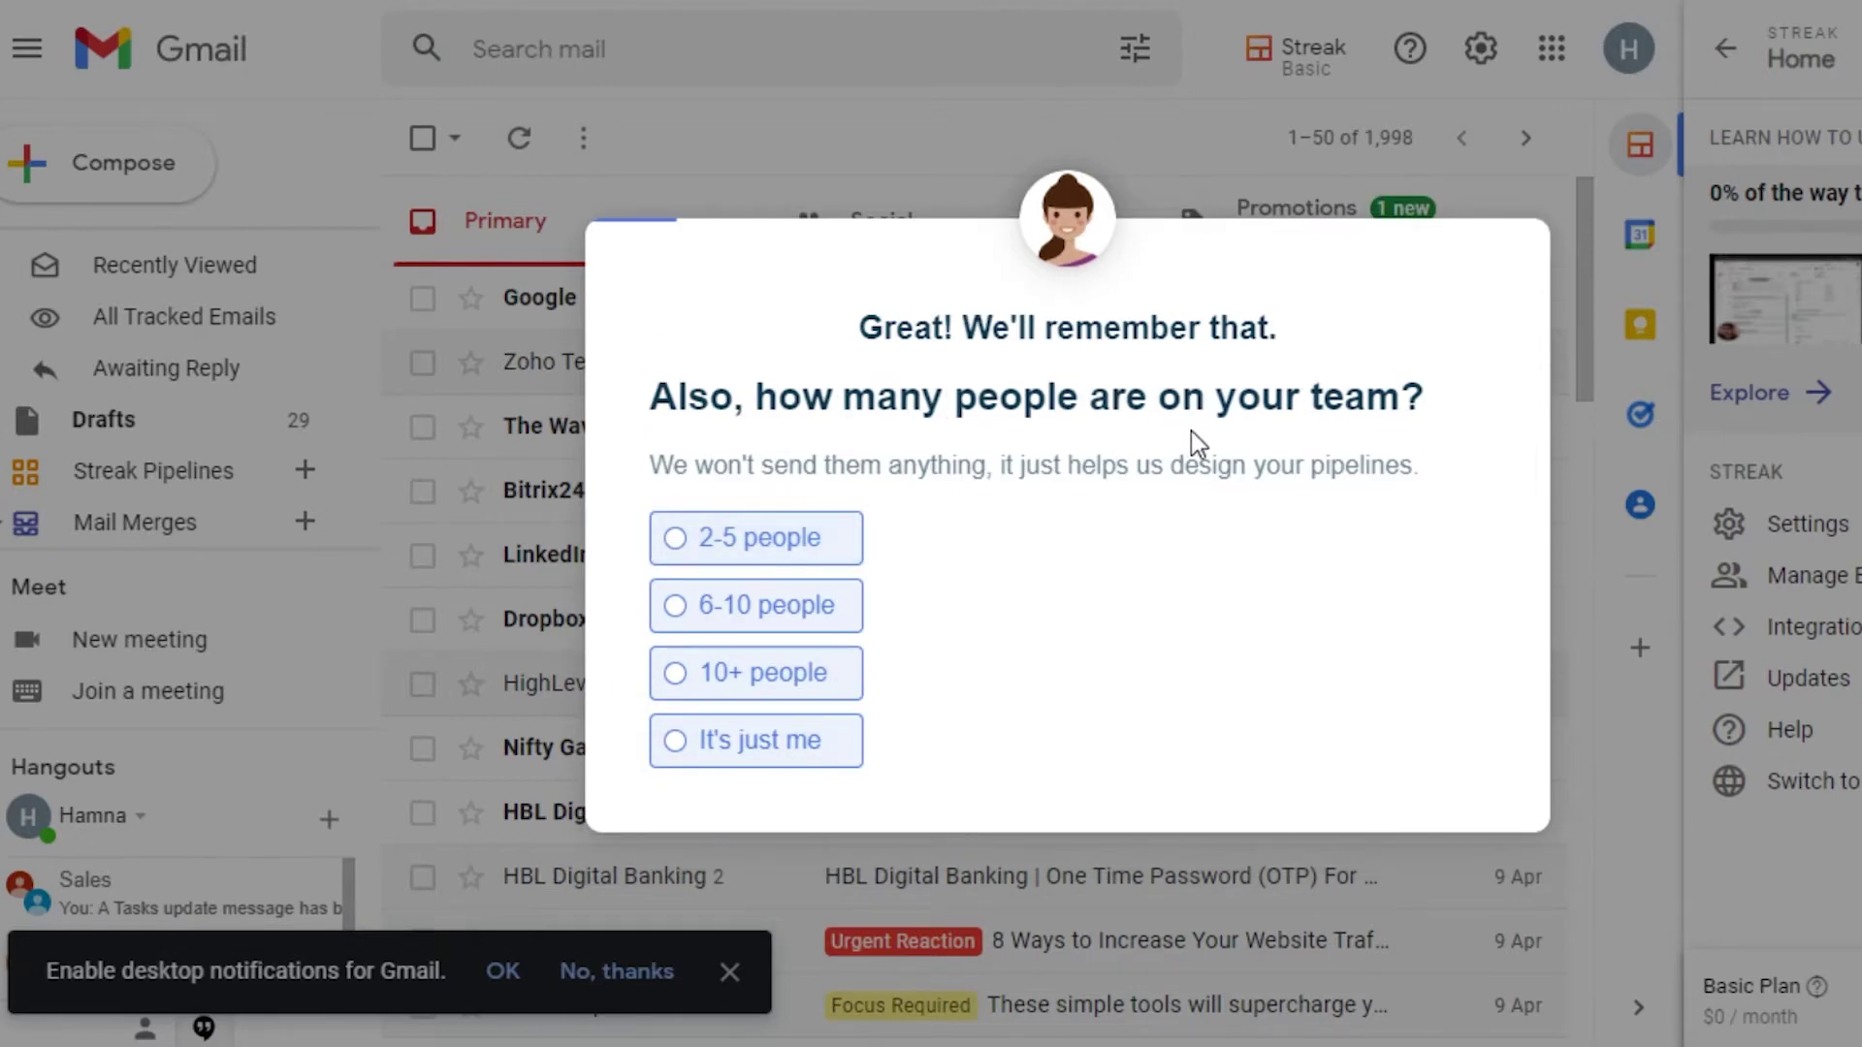
{"action": "left_click", "coordinate": [676, 606]}
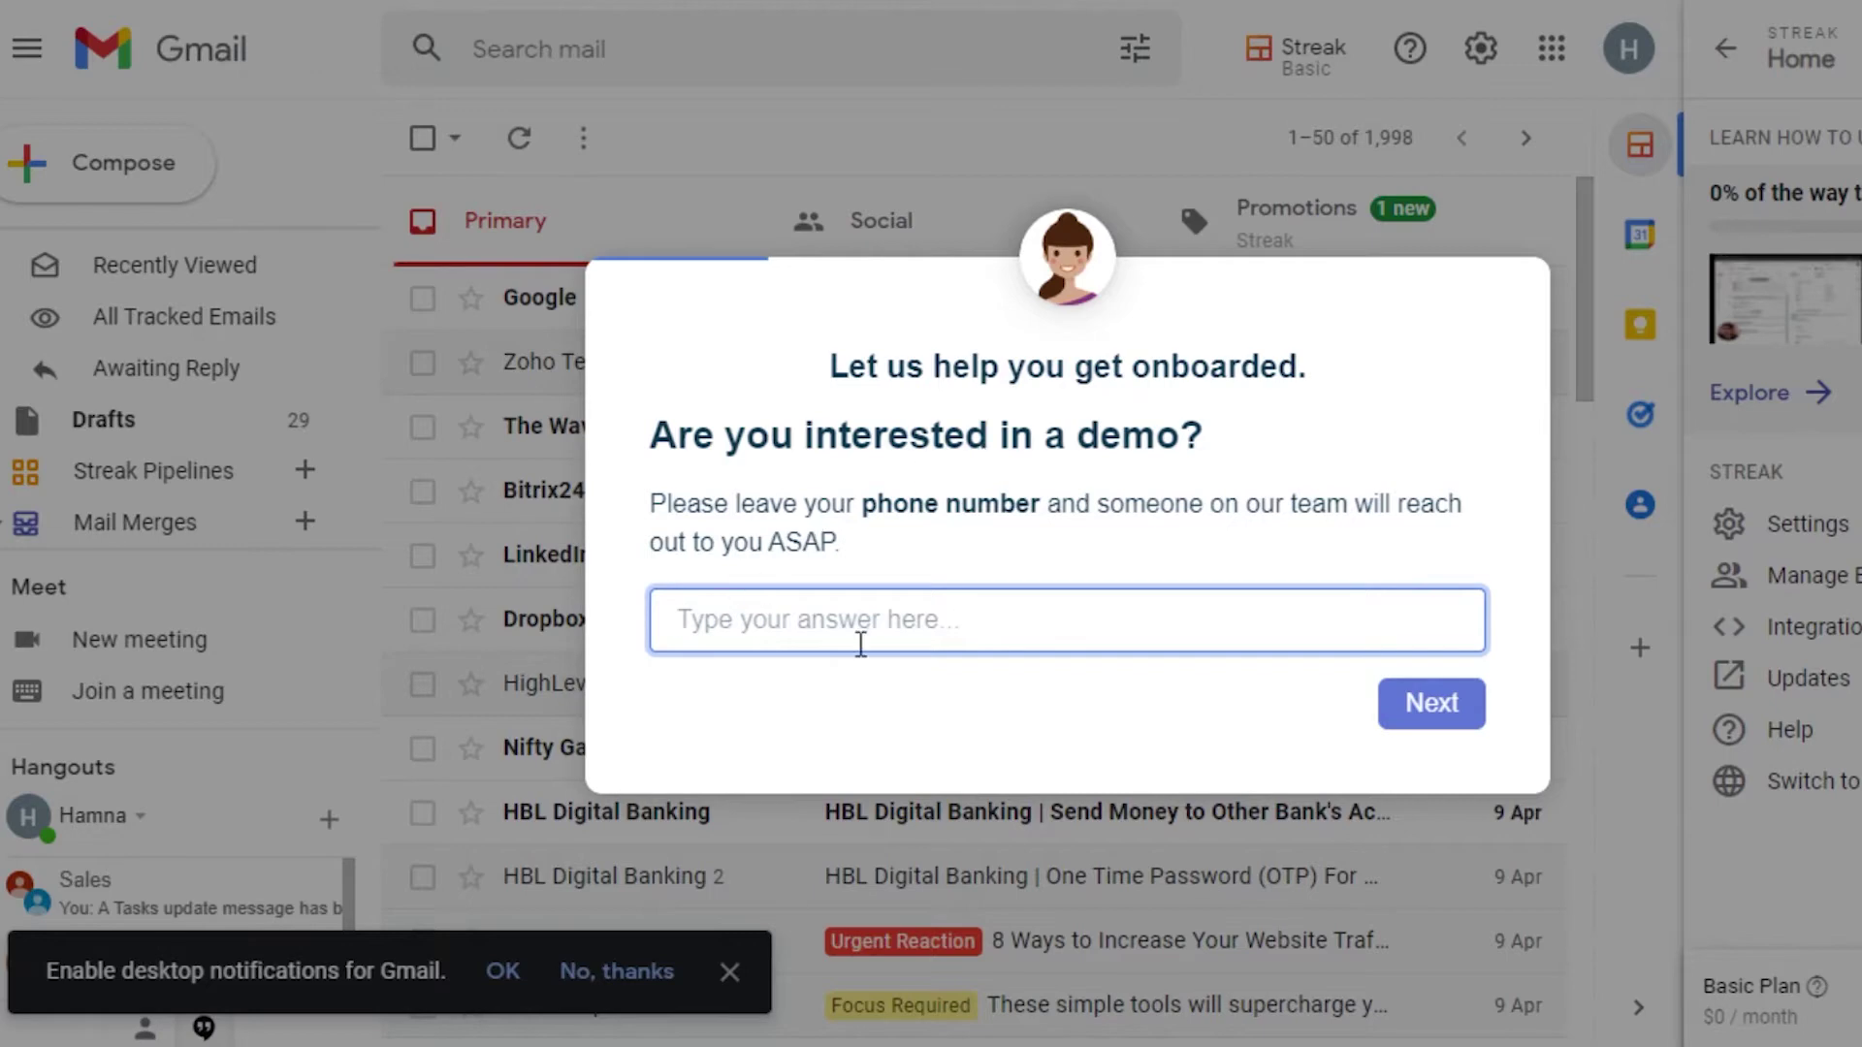
{"action": "left_click", "coordinate": [1433, 709]}
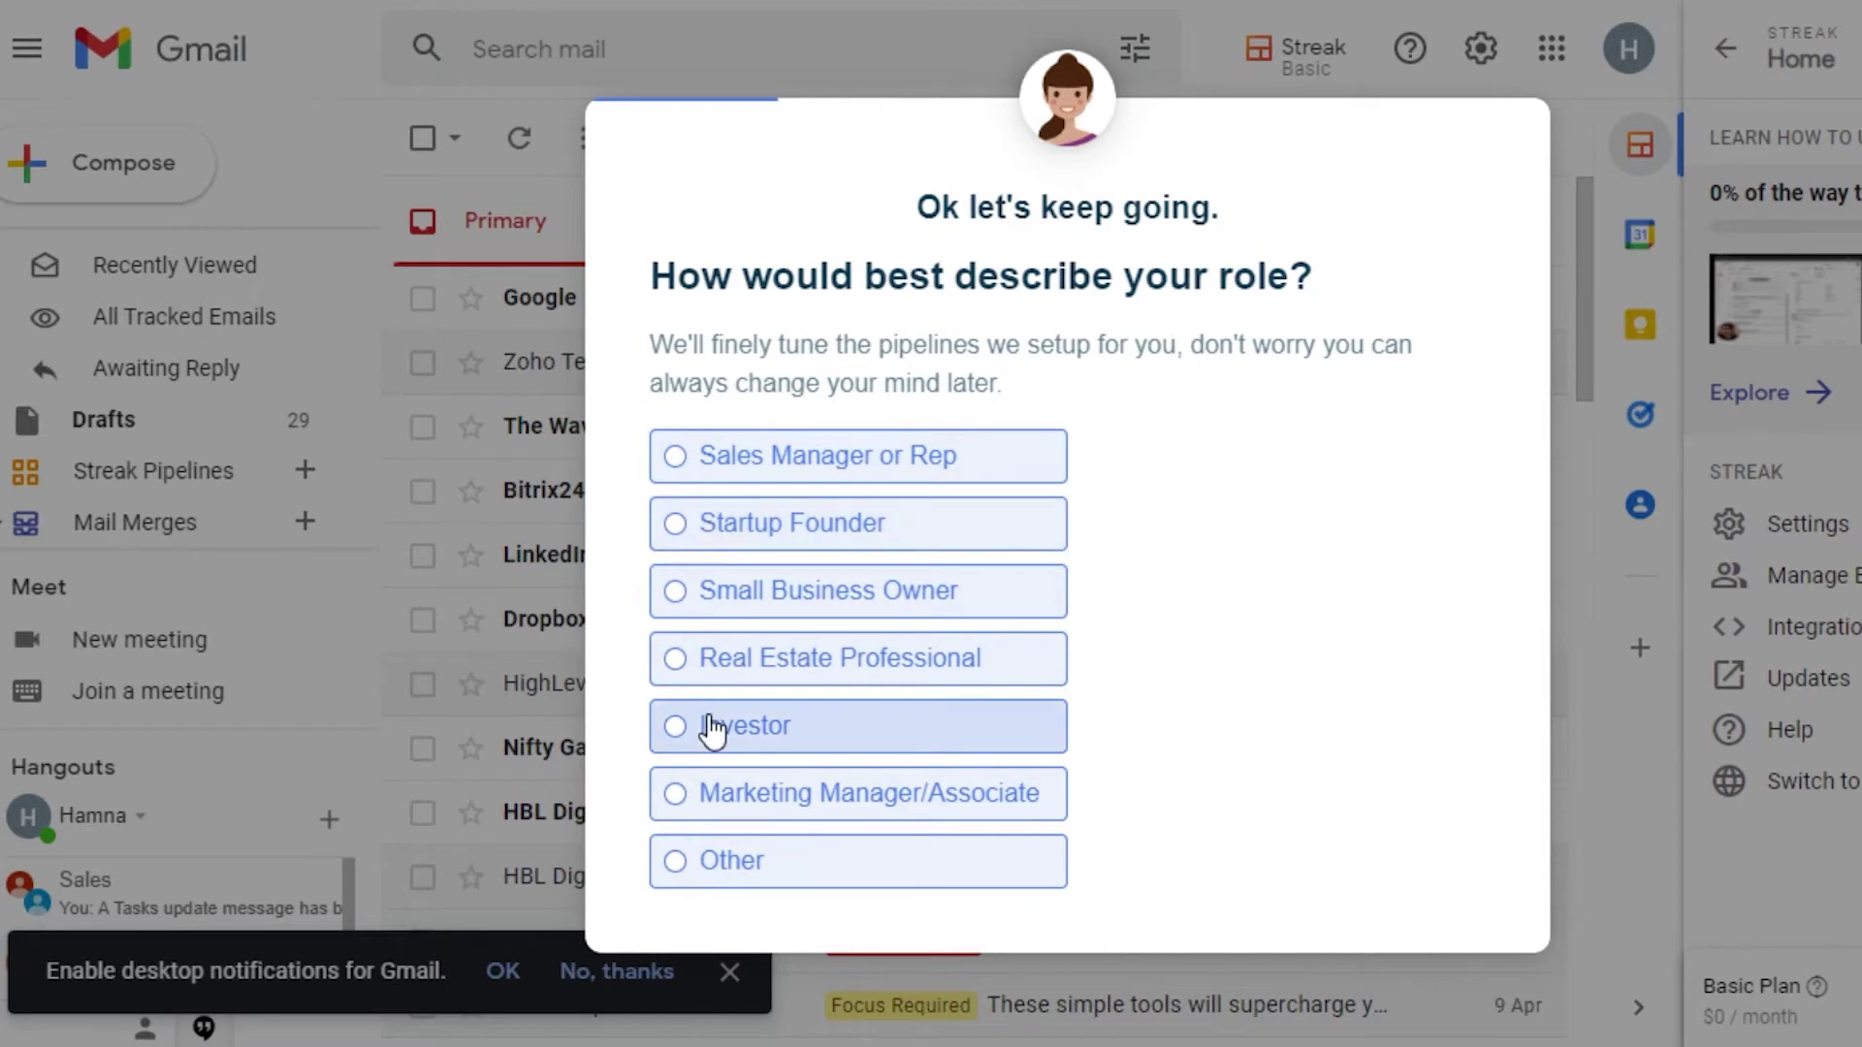
Give Small Business Owner as role, Google Sheets as import source, Google Search as referral
{"action": "left_click", "coordinate": [679, 592]}
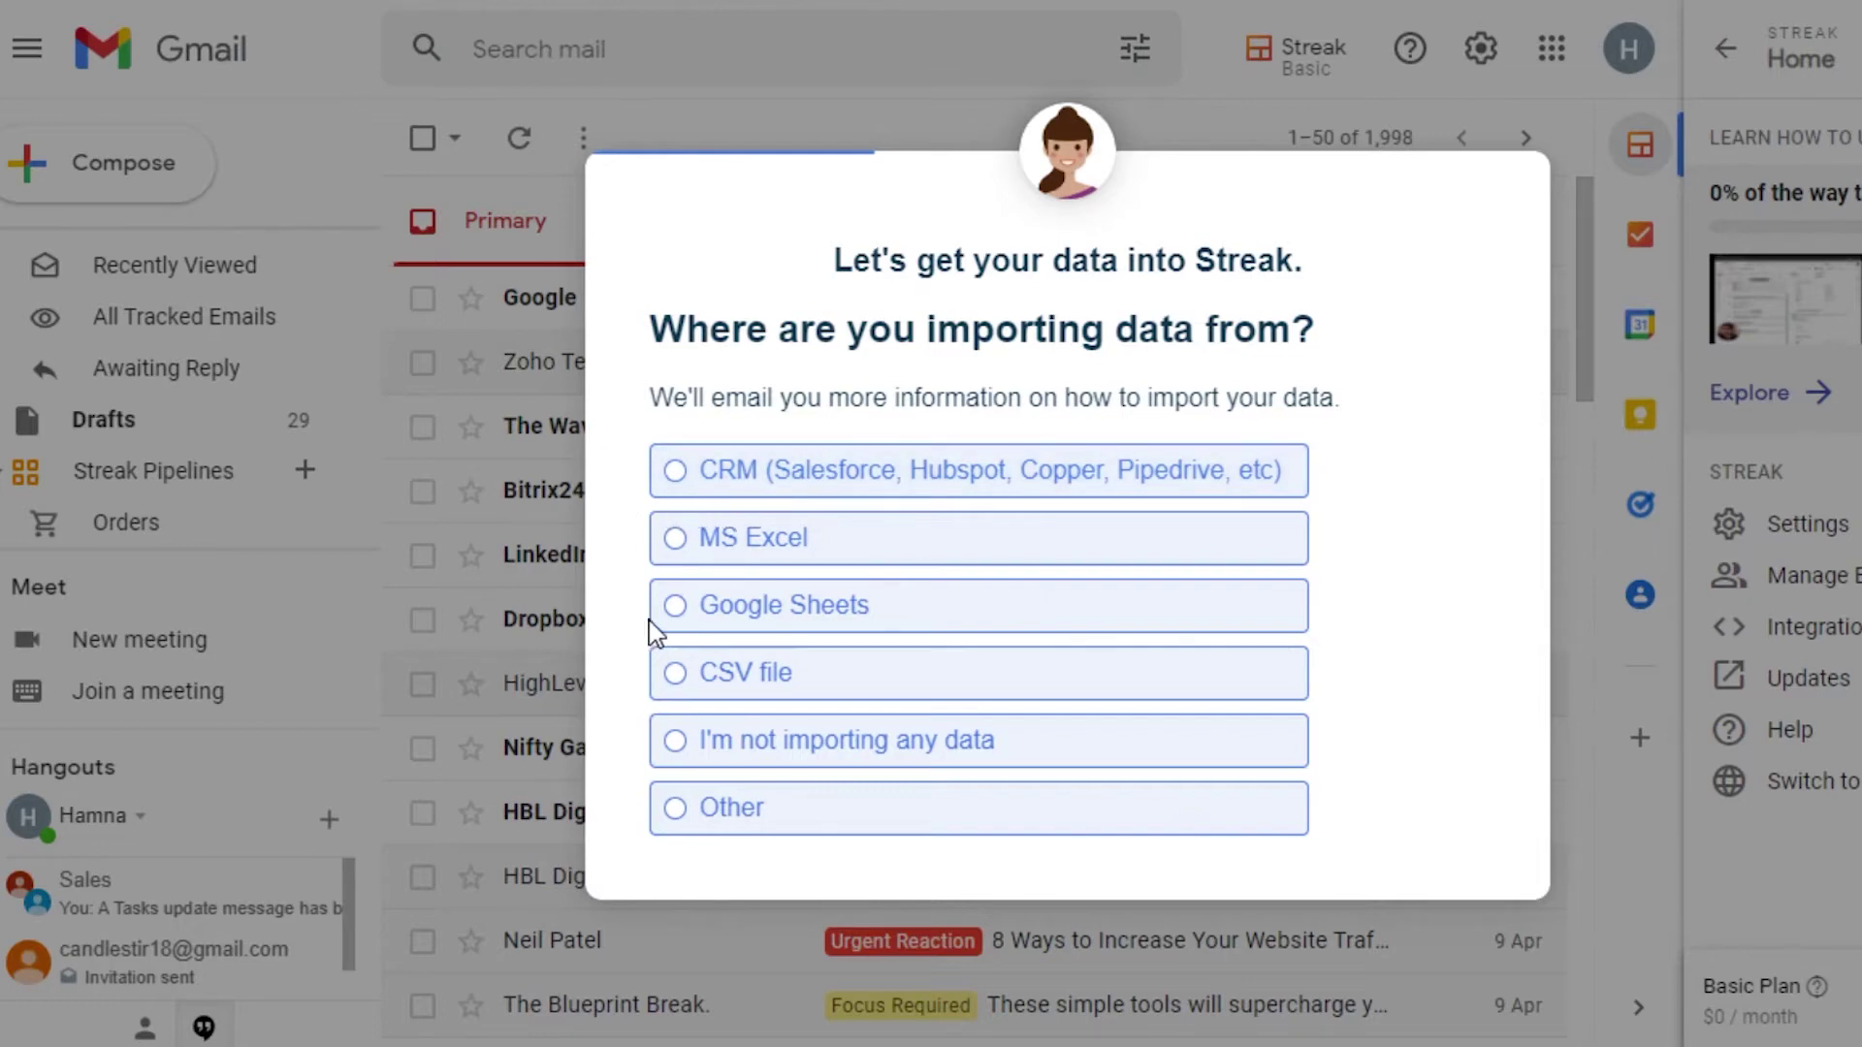
{"action": "left_click", "coordinate": [677, 622]}
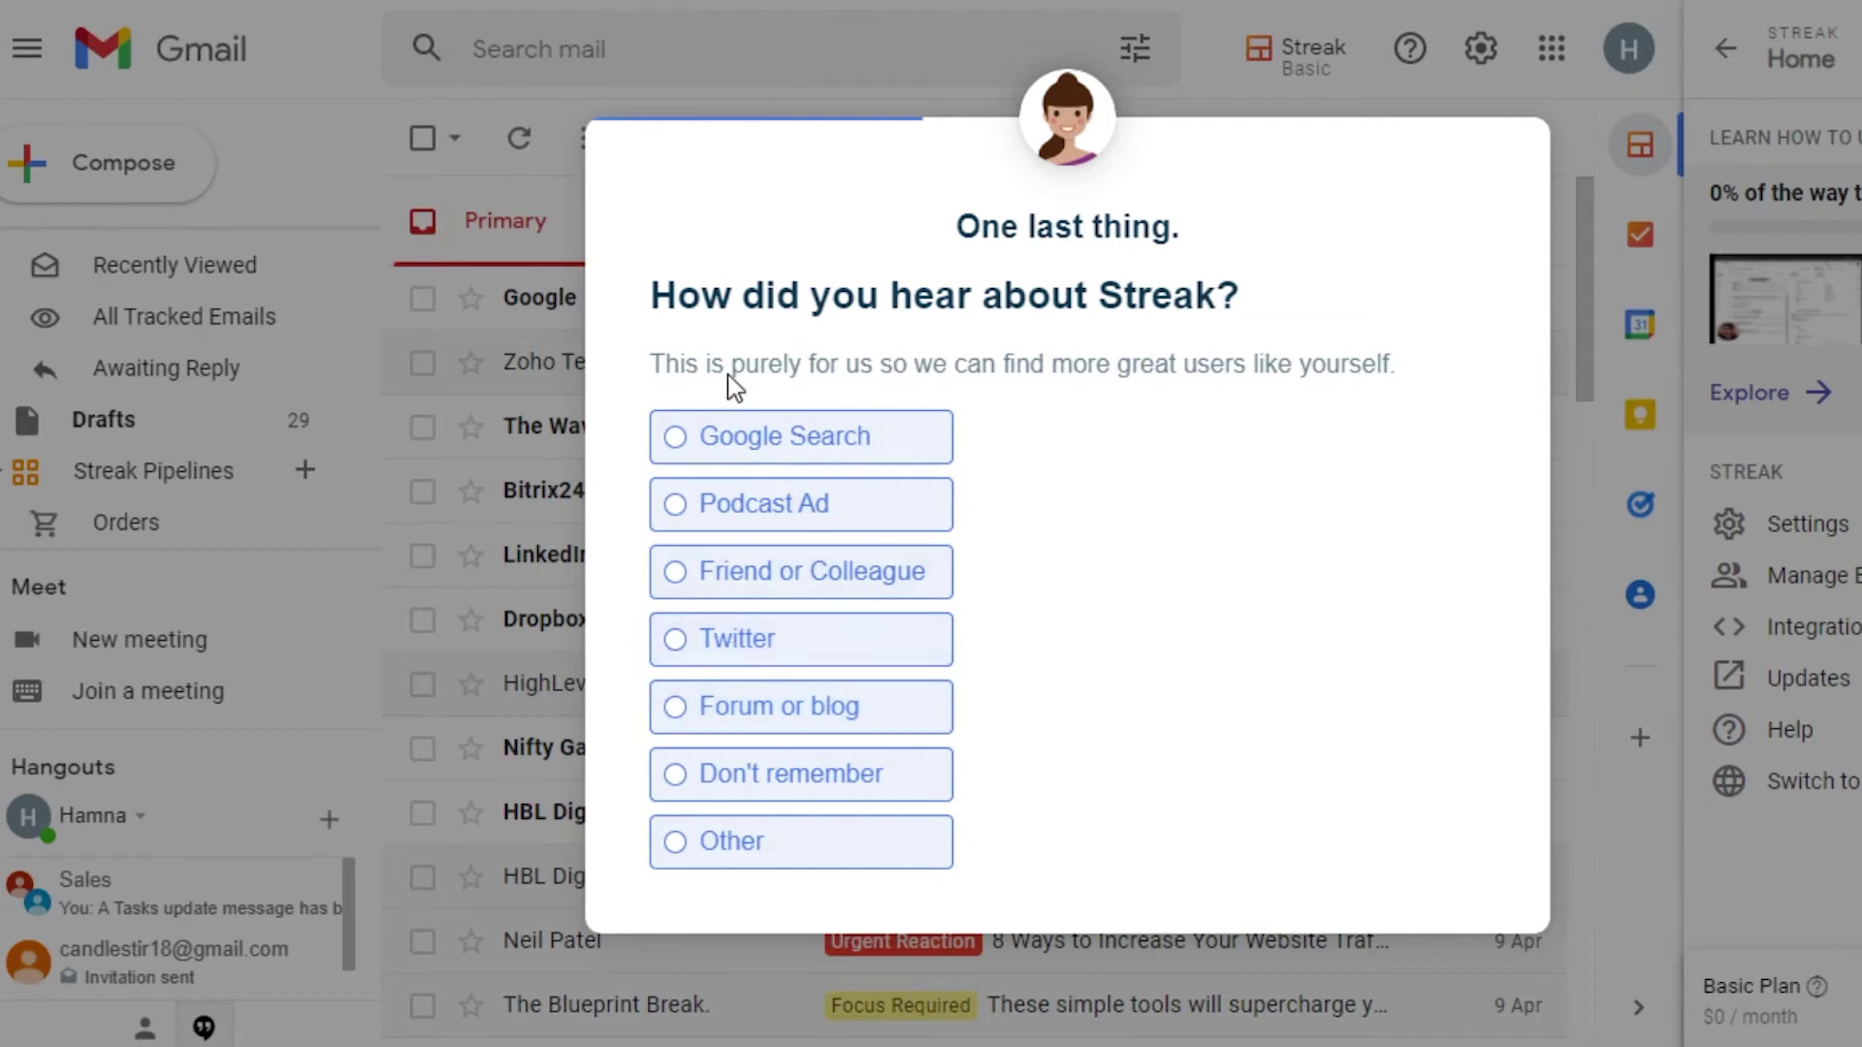
{"action": "left_click", "coordinate": [686, 452]}
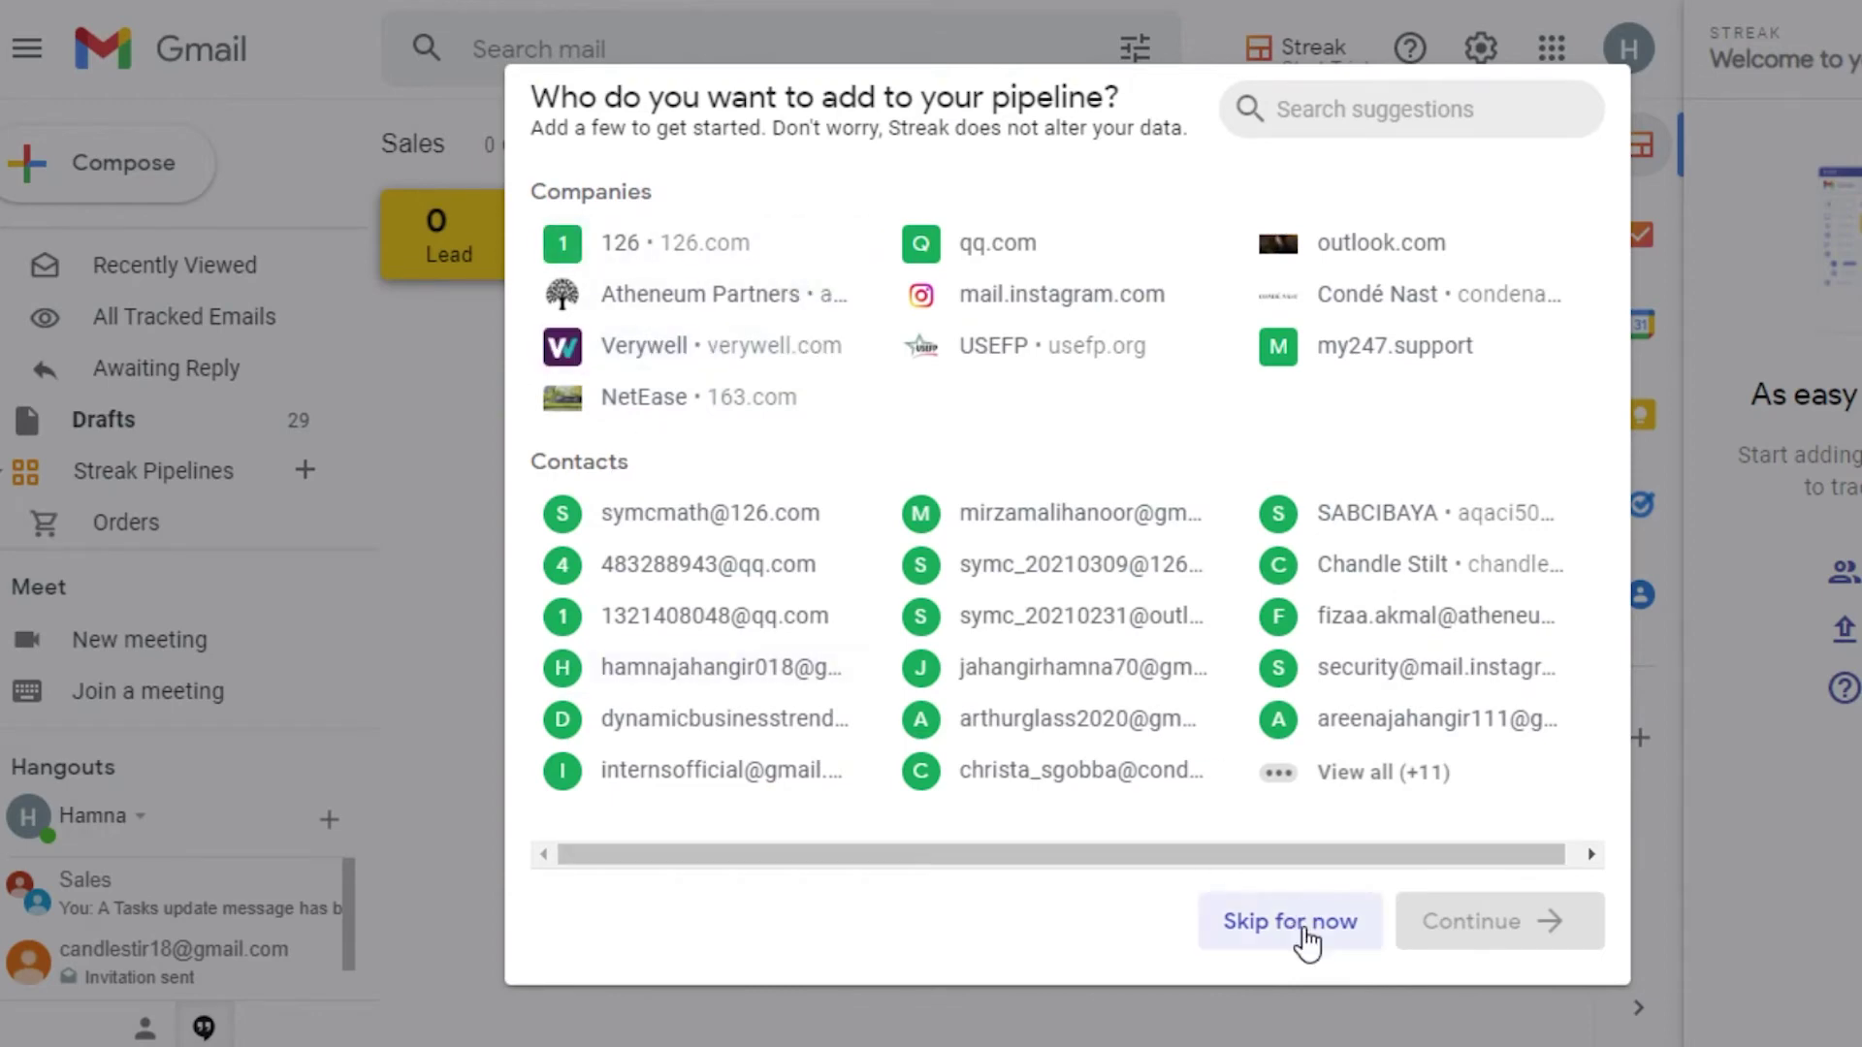
Skip adding contacts and go through the pipeline intro tour
{"action": "left_click", "coordinate": [1304, 935]}
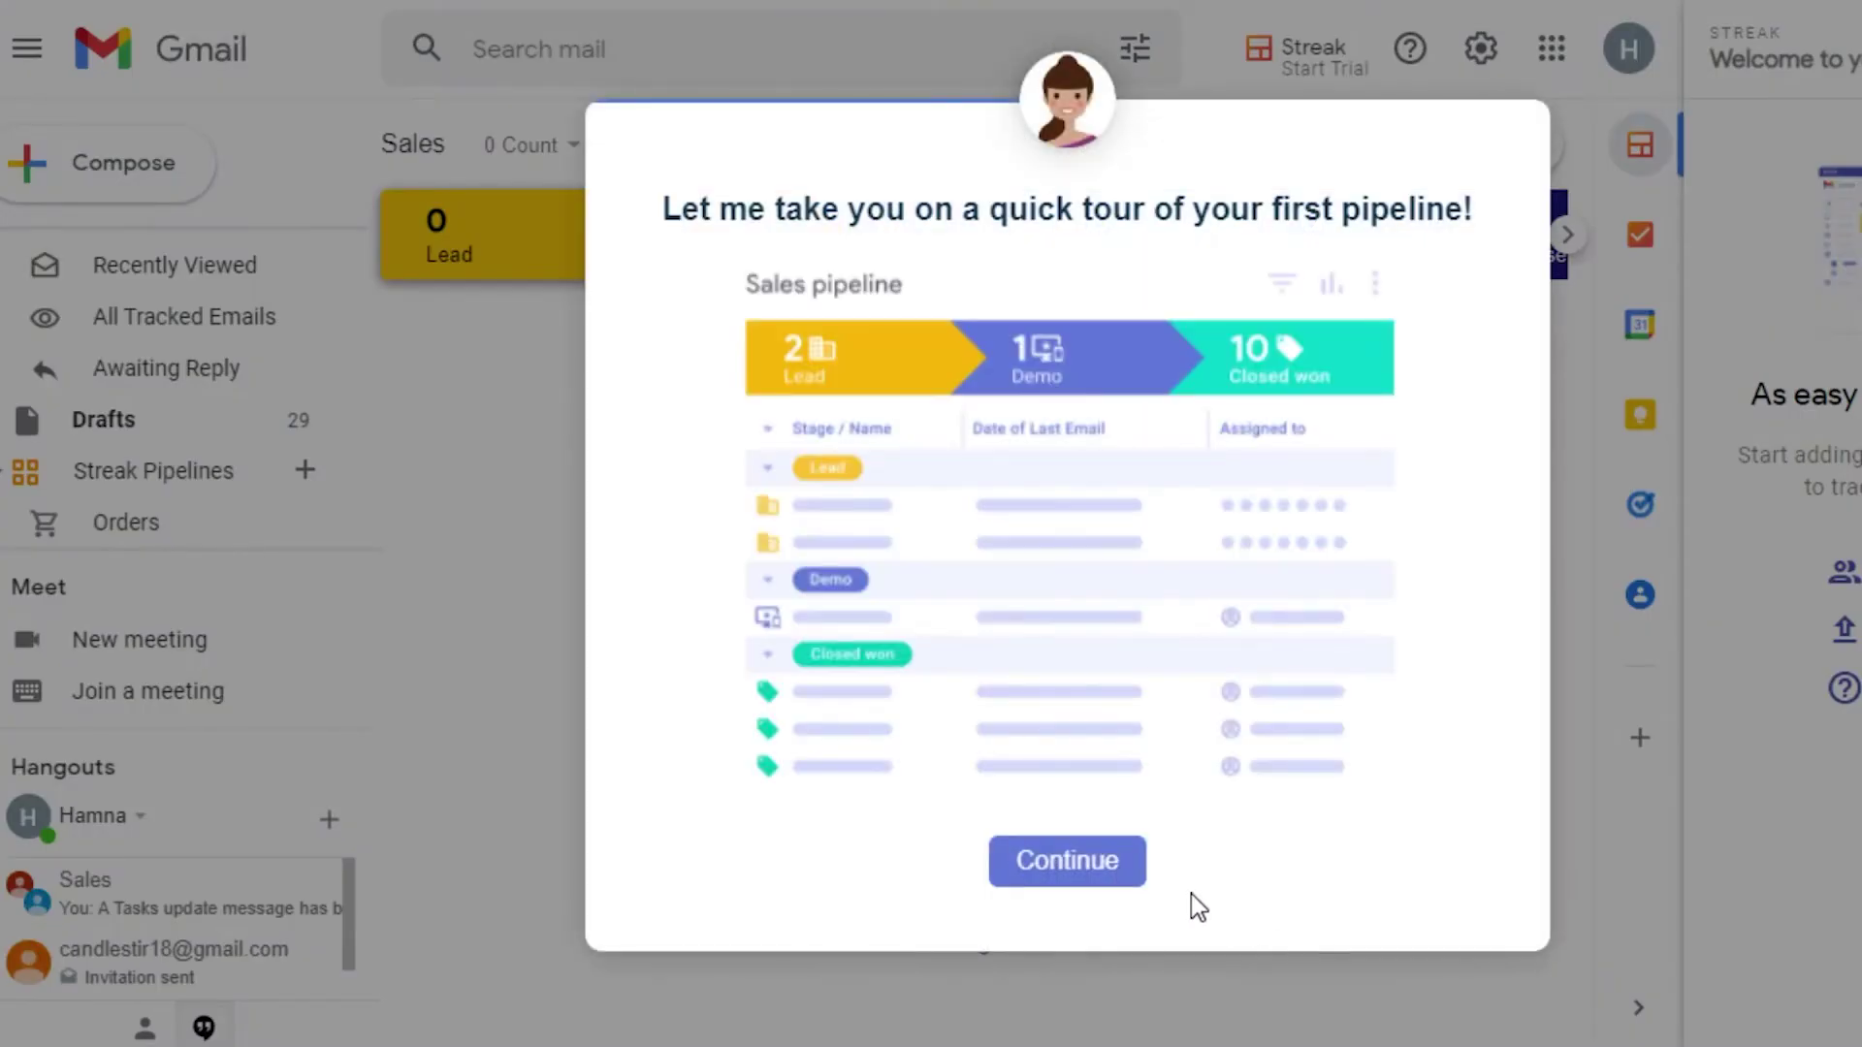
{"action": "left_click", "coordinate": [1053, 889]}
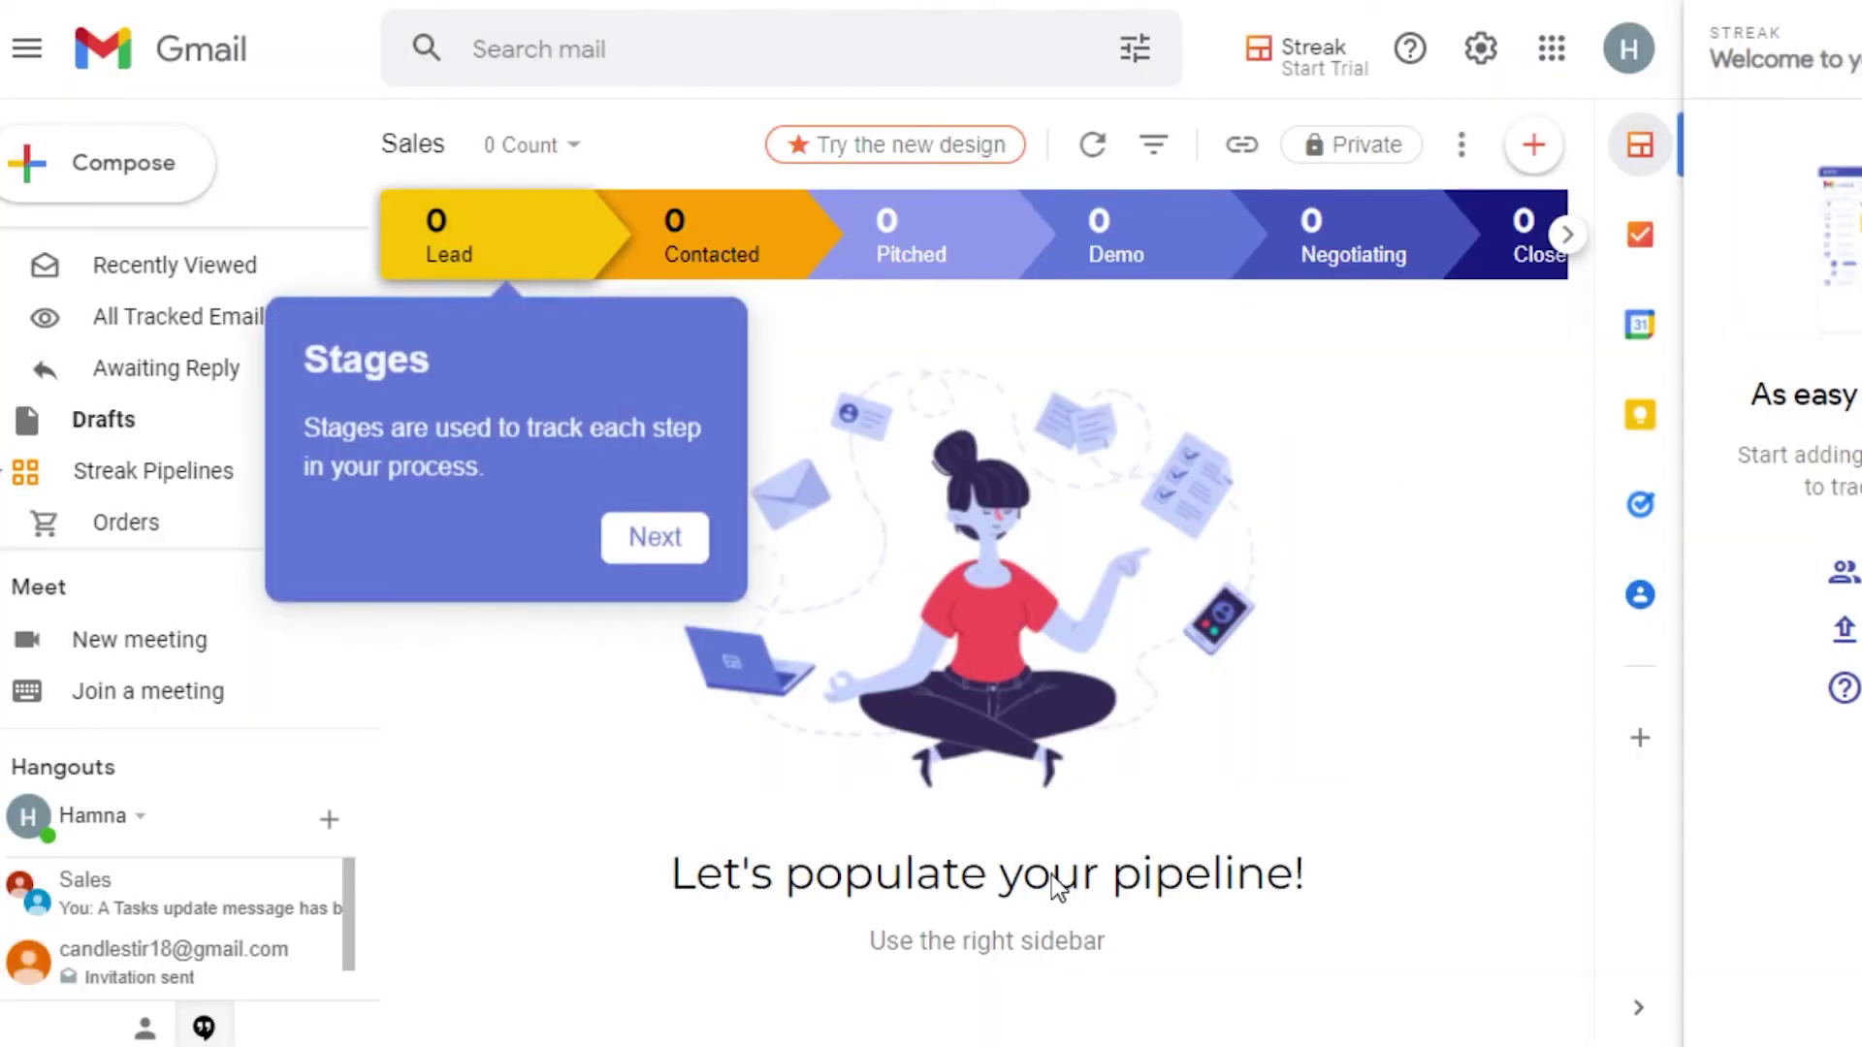
{"action": "left_click", "coordinate": [647, 546]}
{"action": "left_click", "coordinate": [1462, 328]}
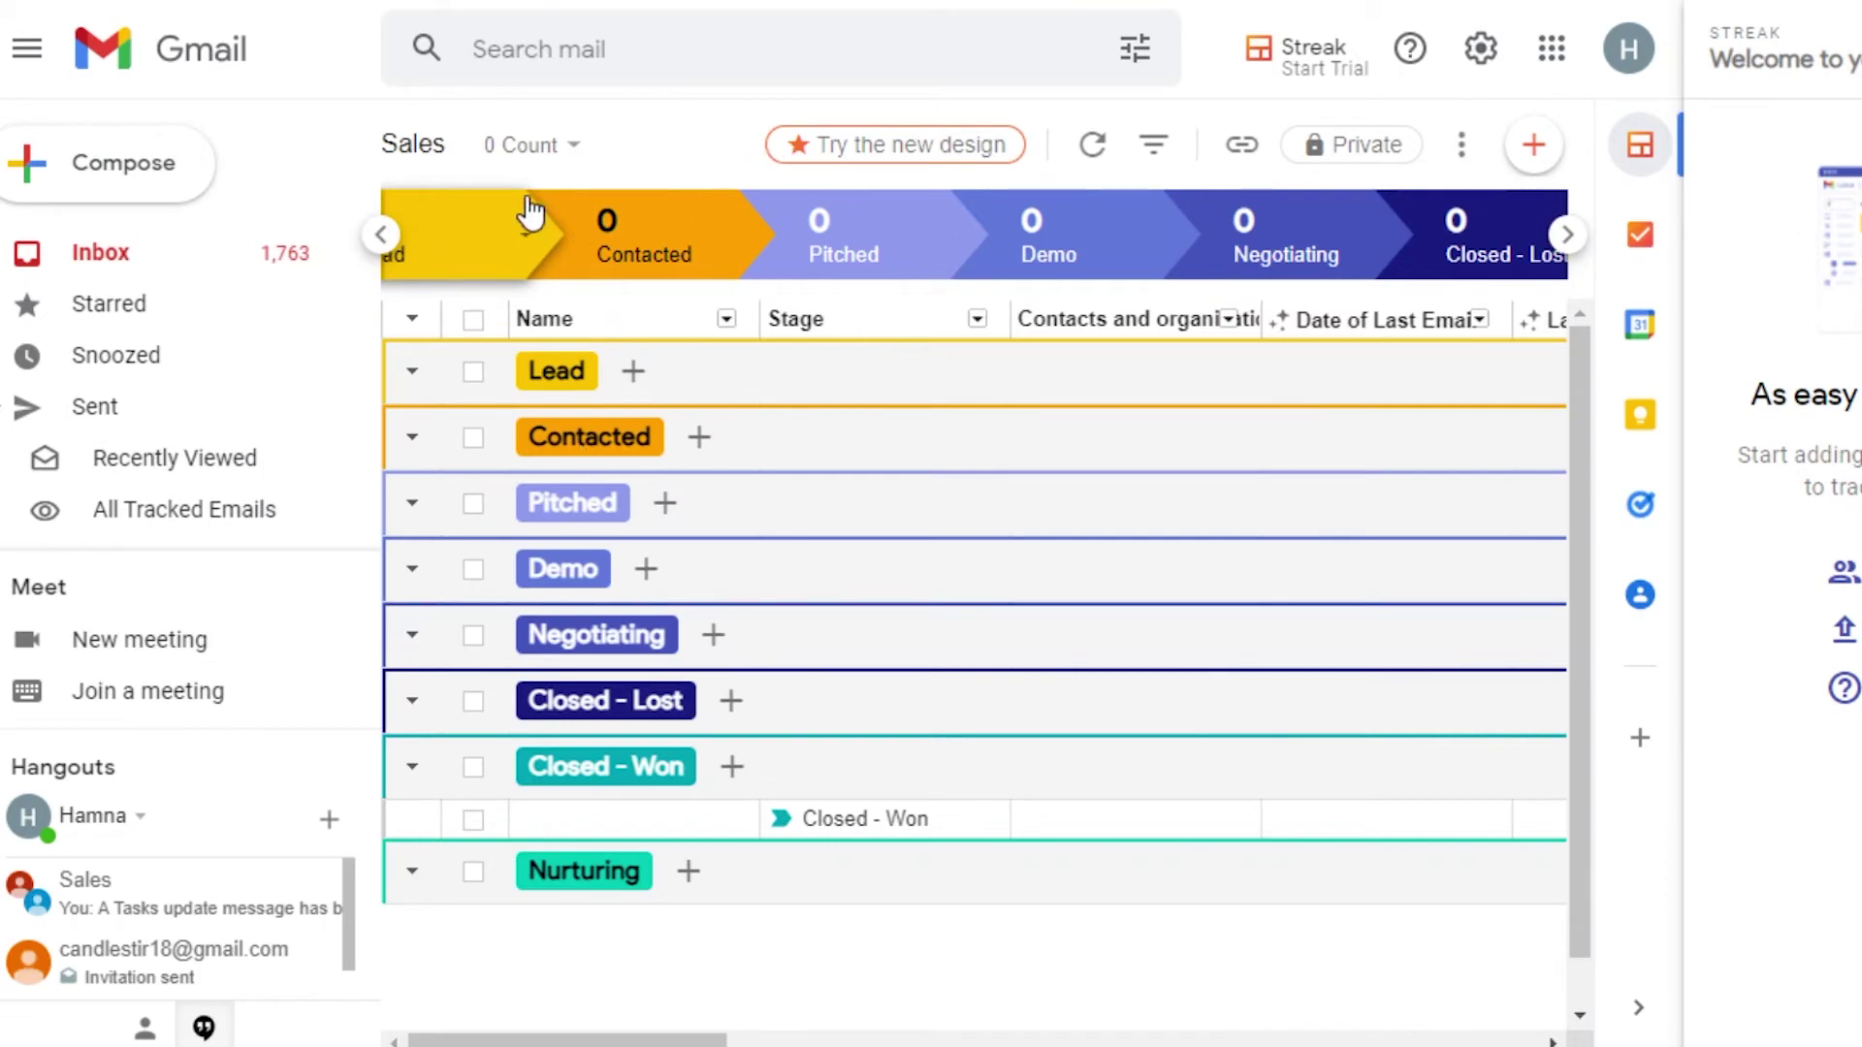
Browse the stage bar from Lead through Nurturing and back
{"action": "left_click", "coordinate": [386, 242]}
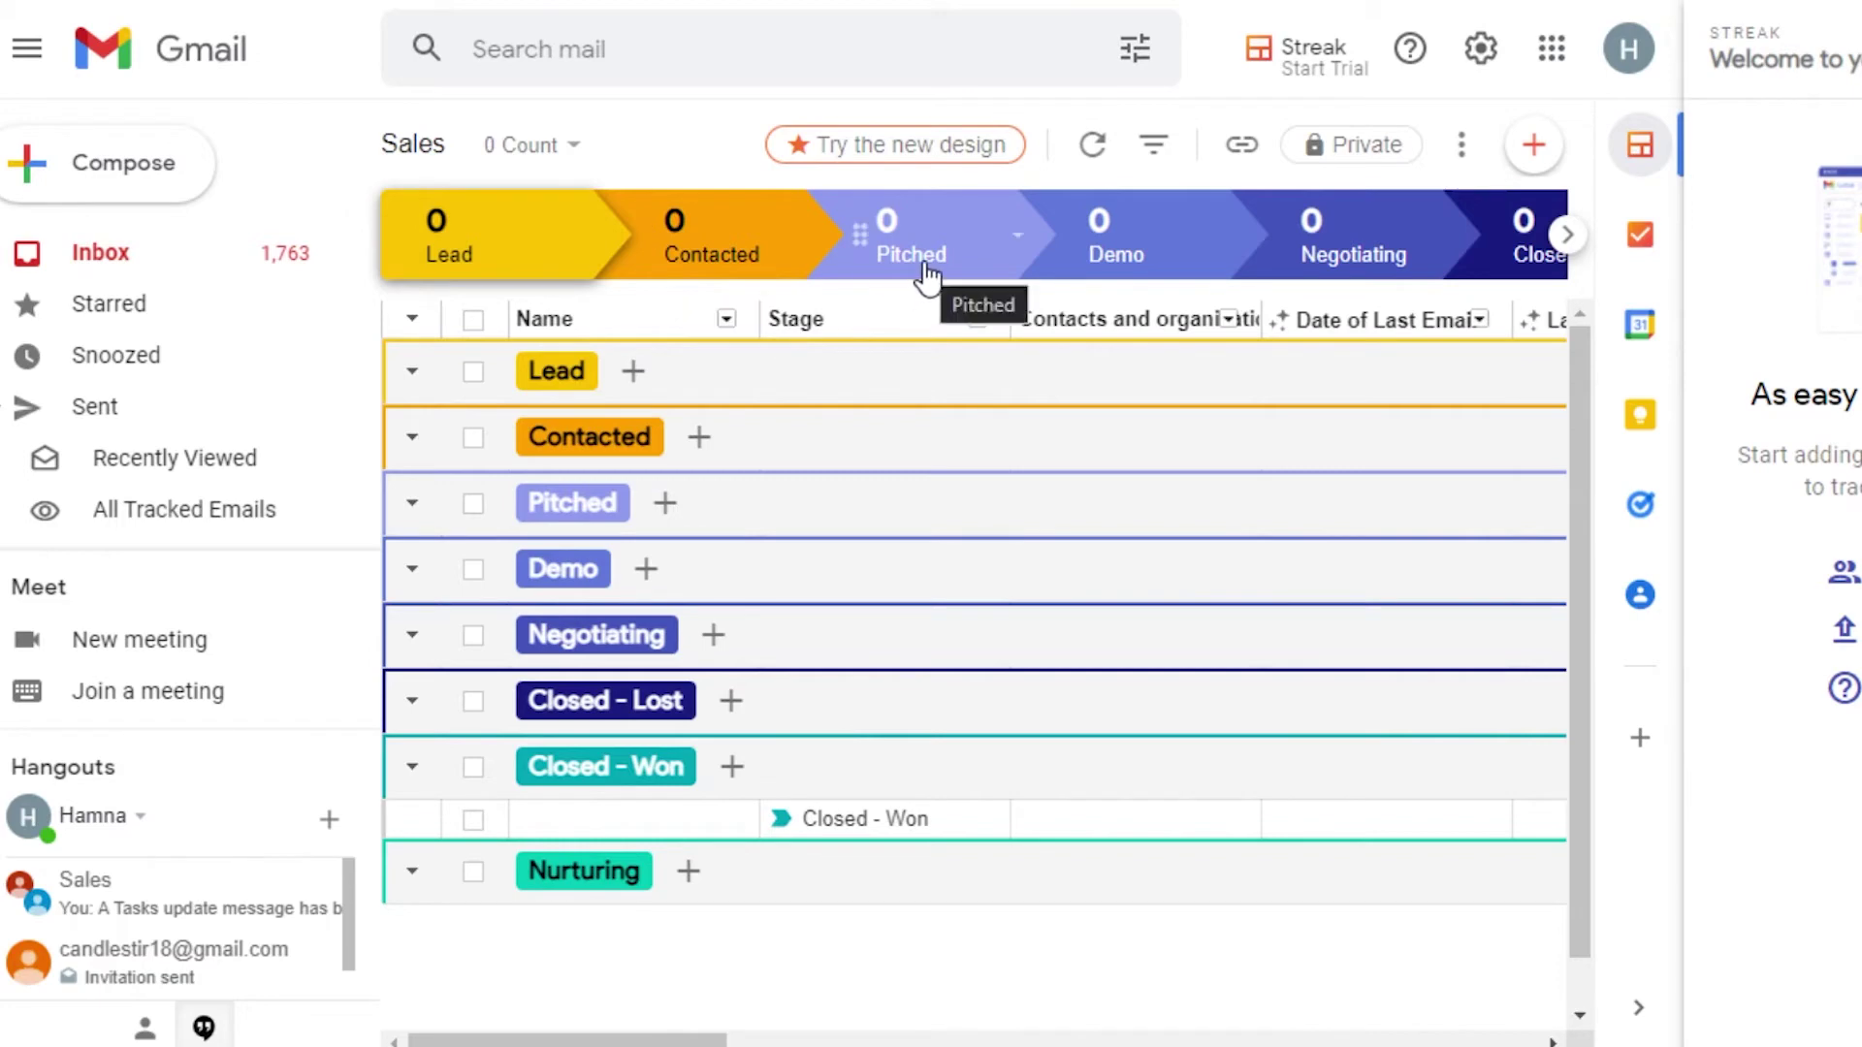
{"action": "left_click", "coordinate": [1567, 238]}
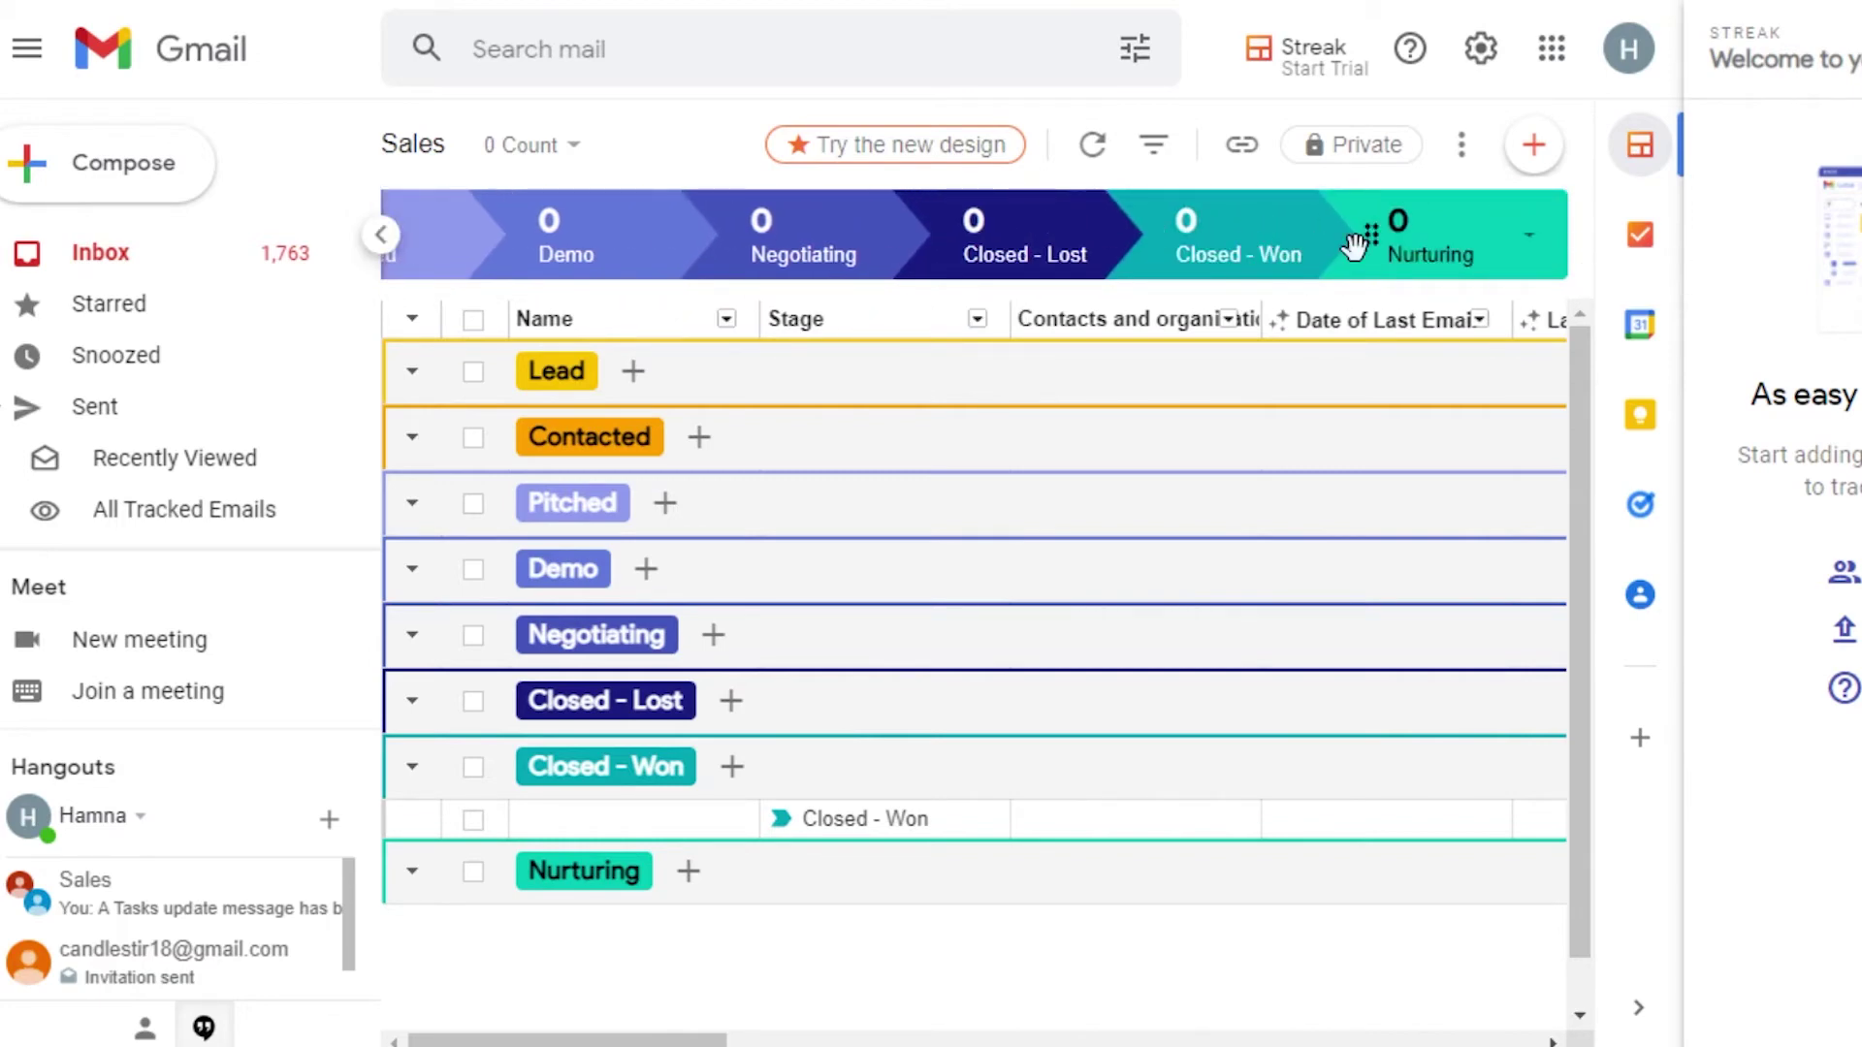
{"action": "left_click", "coordinate": [380, 234]}
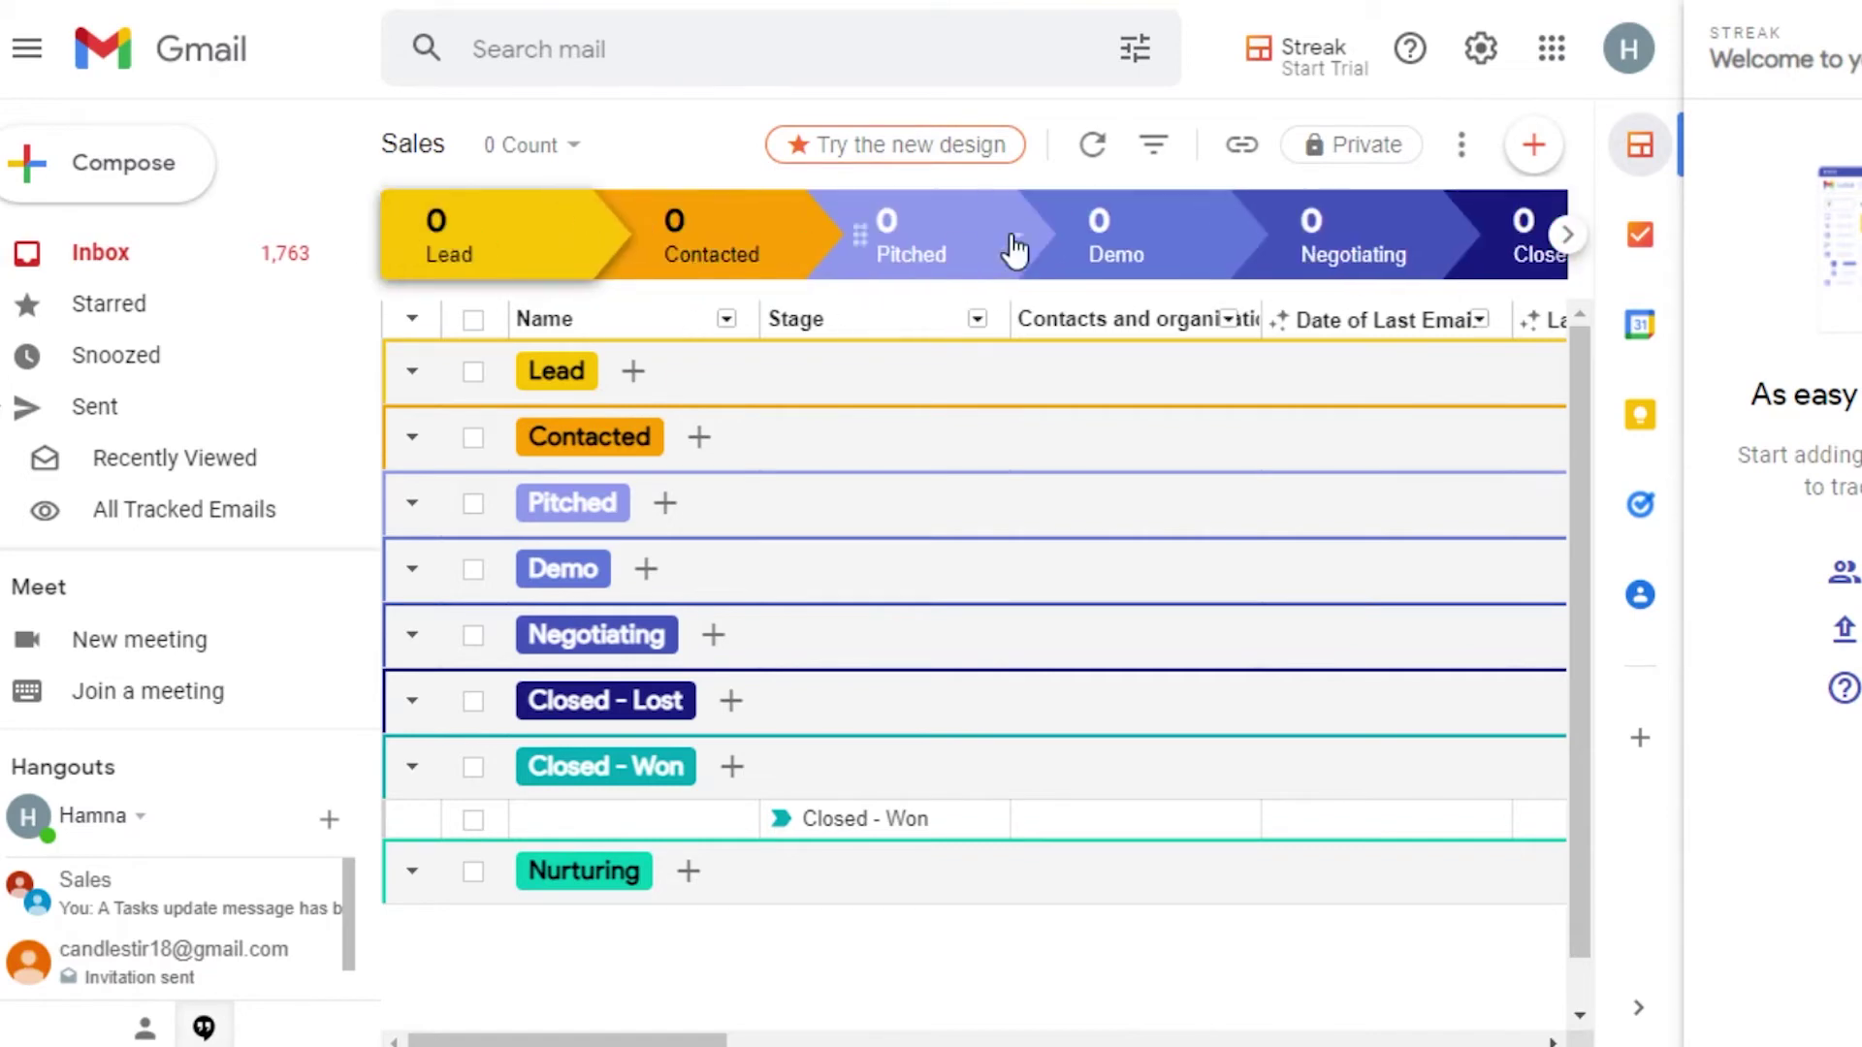
Create a new pipeline box named 'Completed'
{"action": "left_click", "coordinate": [1534, 148]}
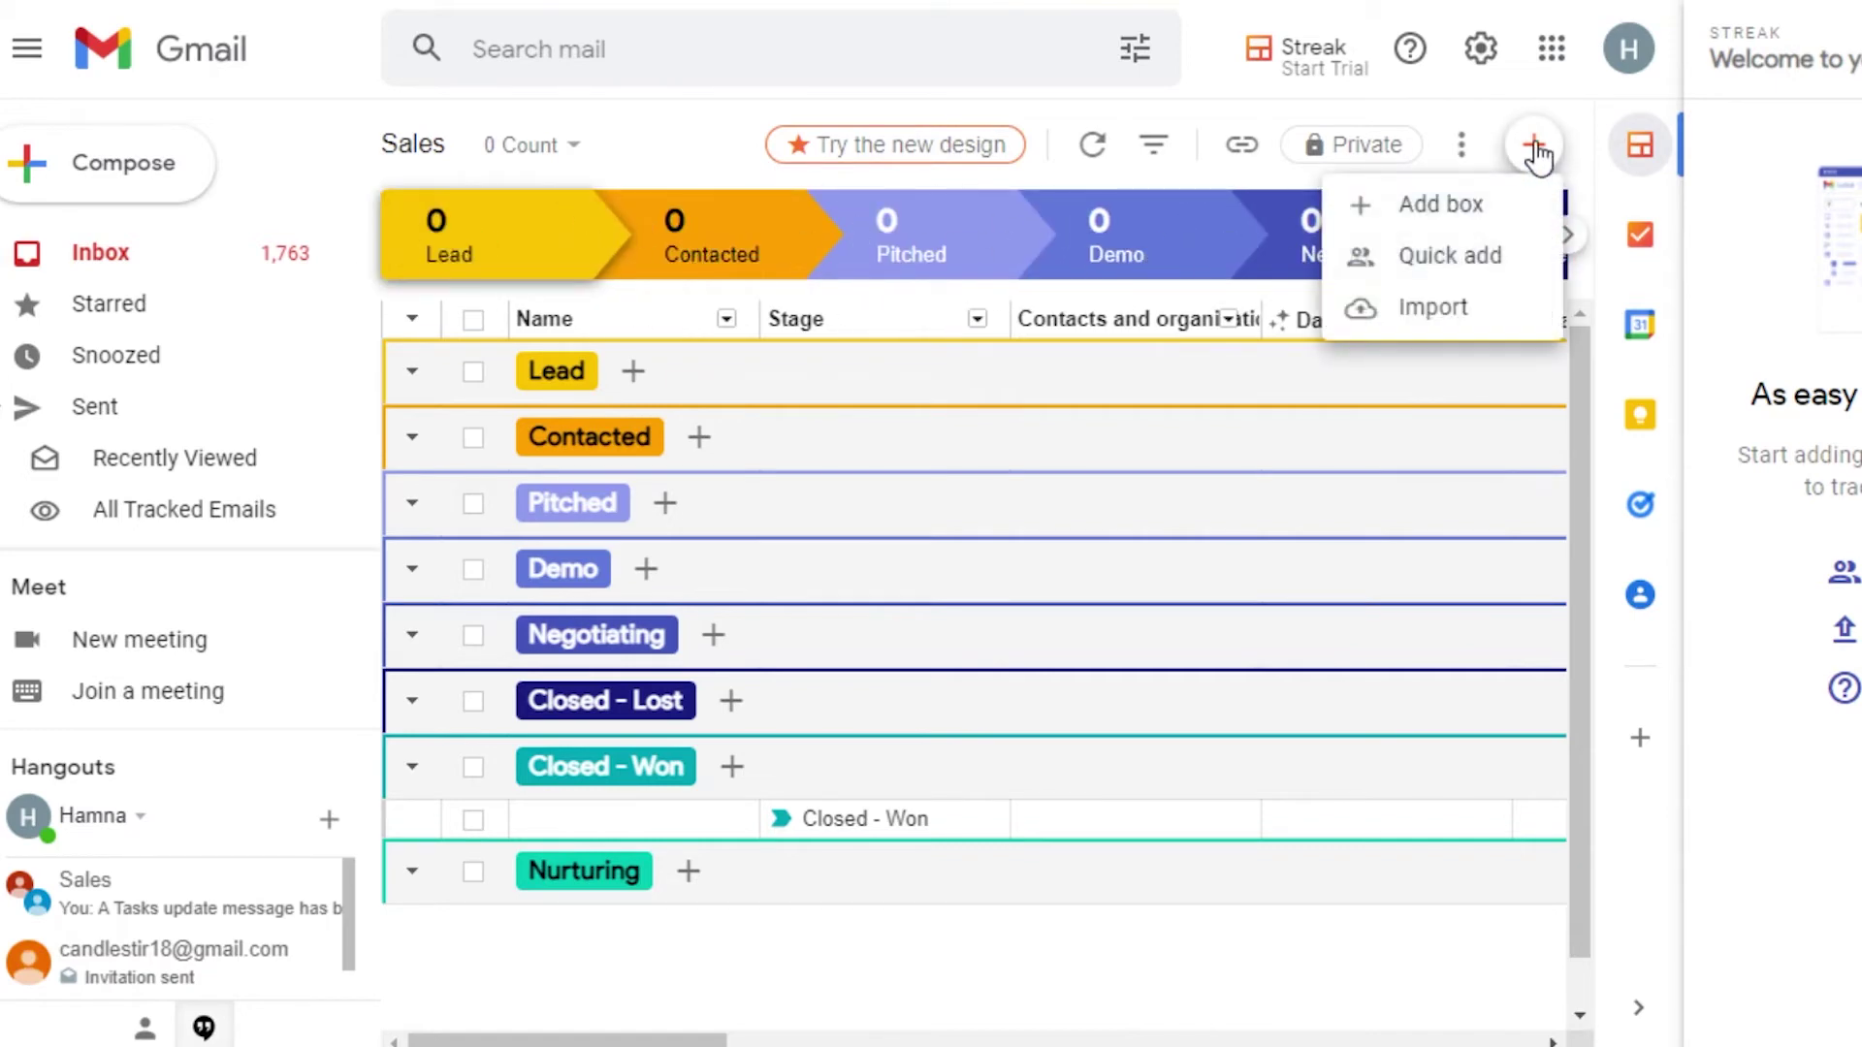
{"action": "left_click", "coordinate": [1442, 208]}
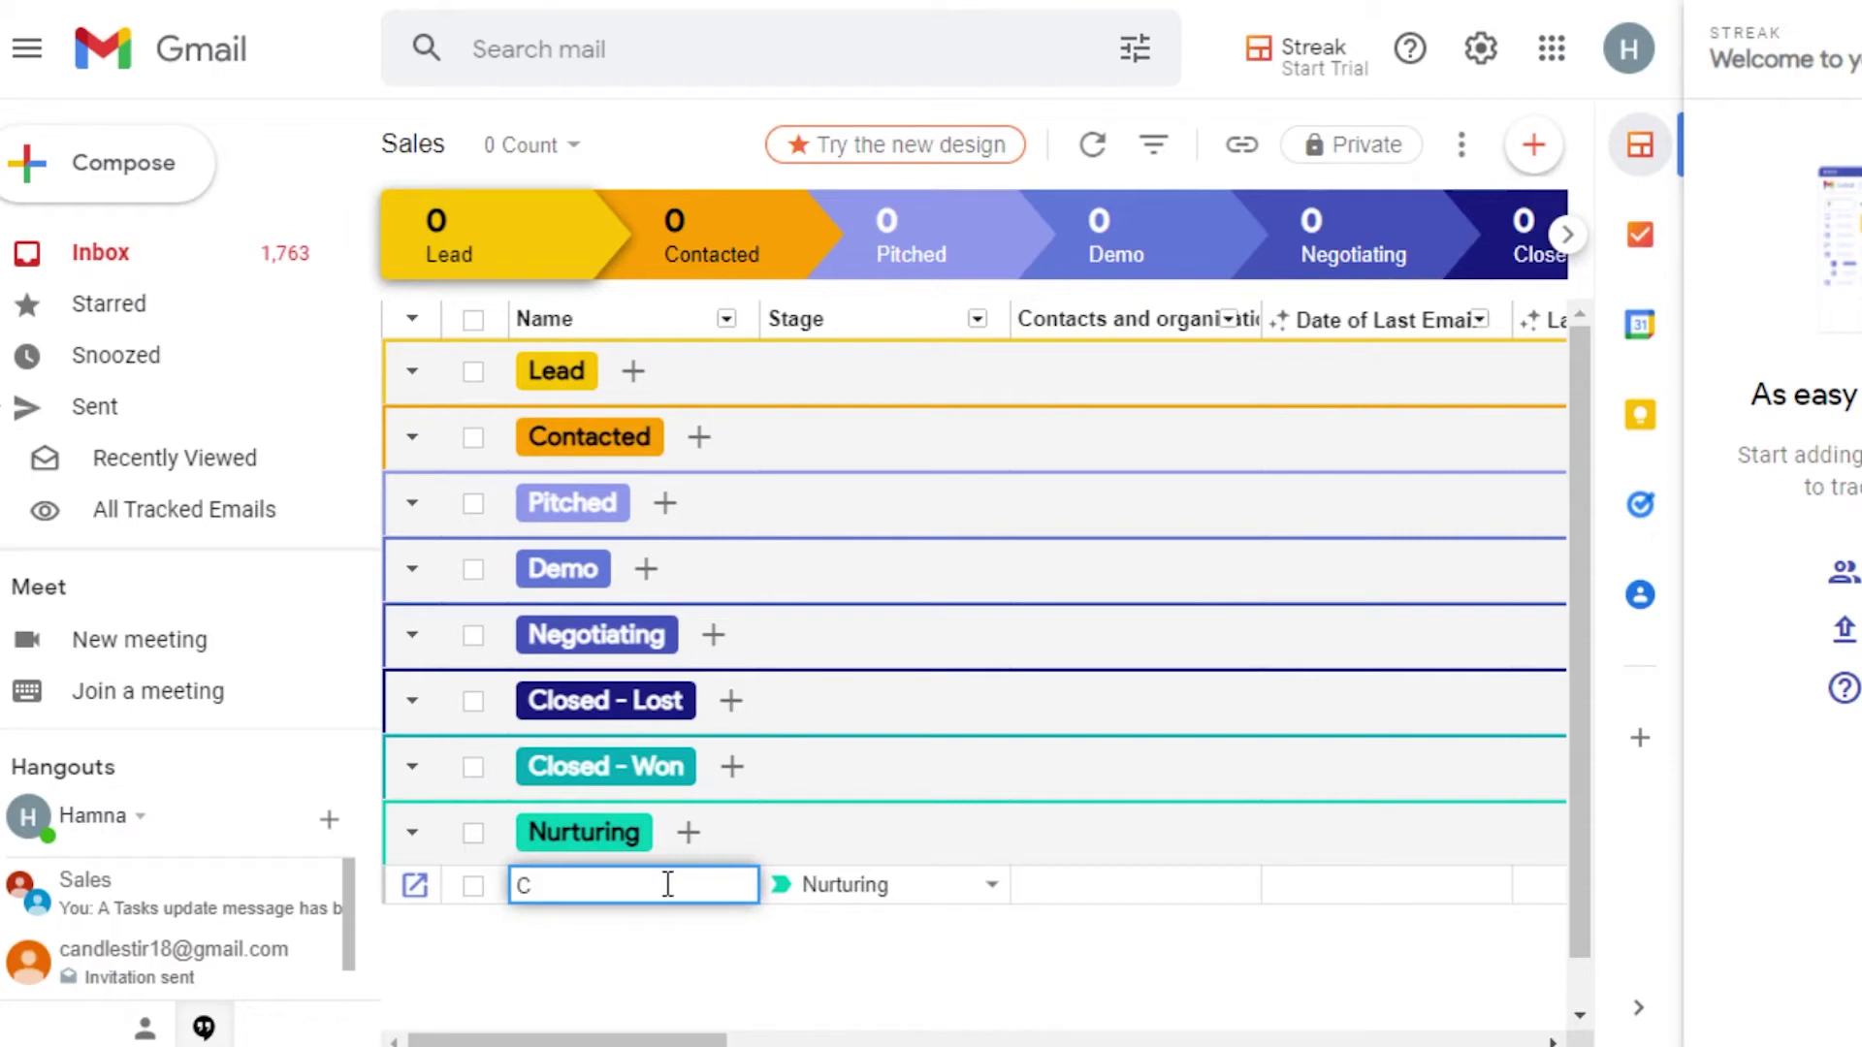
{"action": "type", "text": "Completed"}
{"action": "key", "text": "Return"}
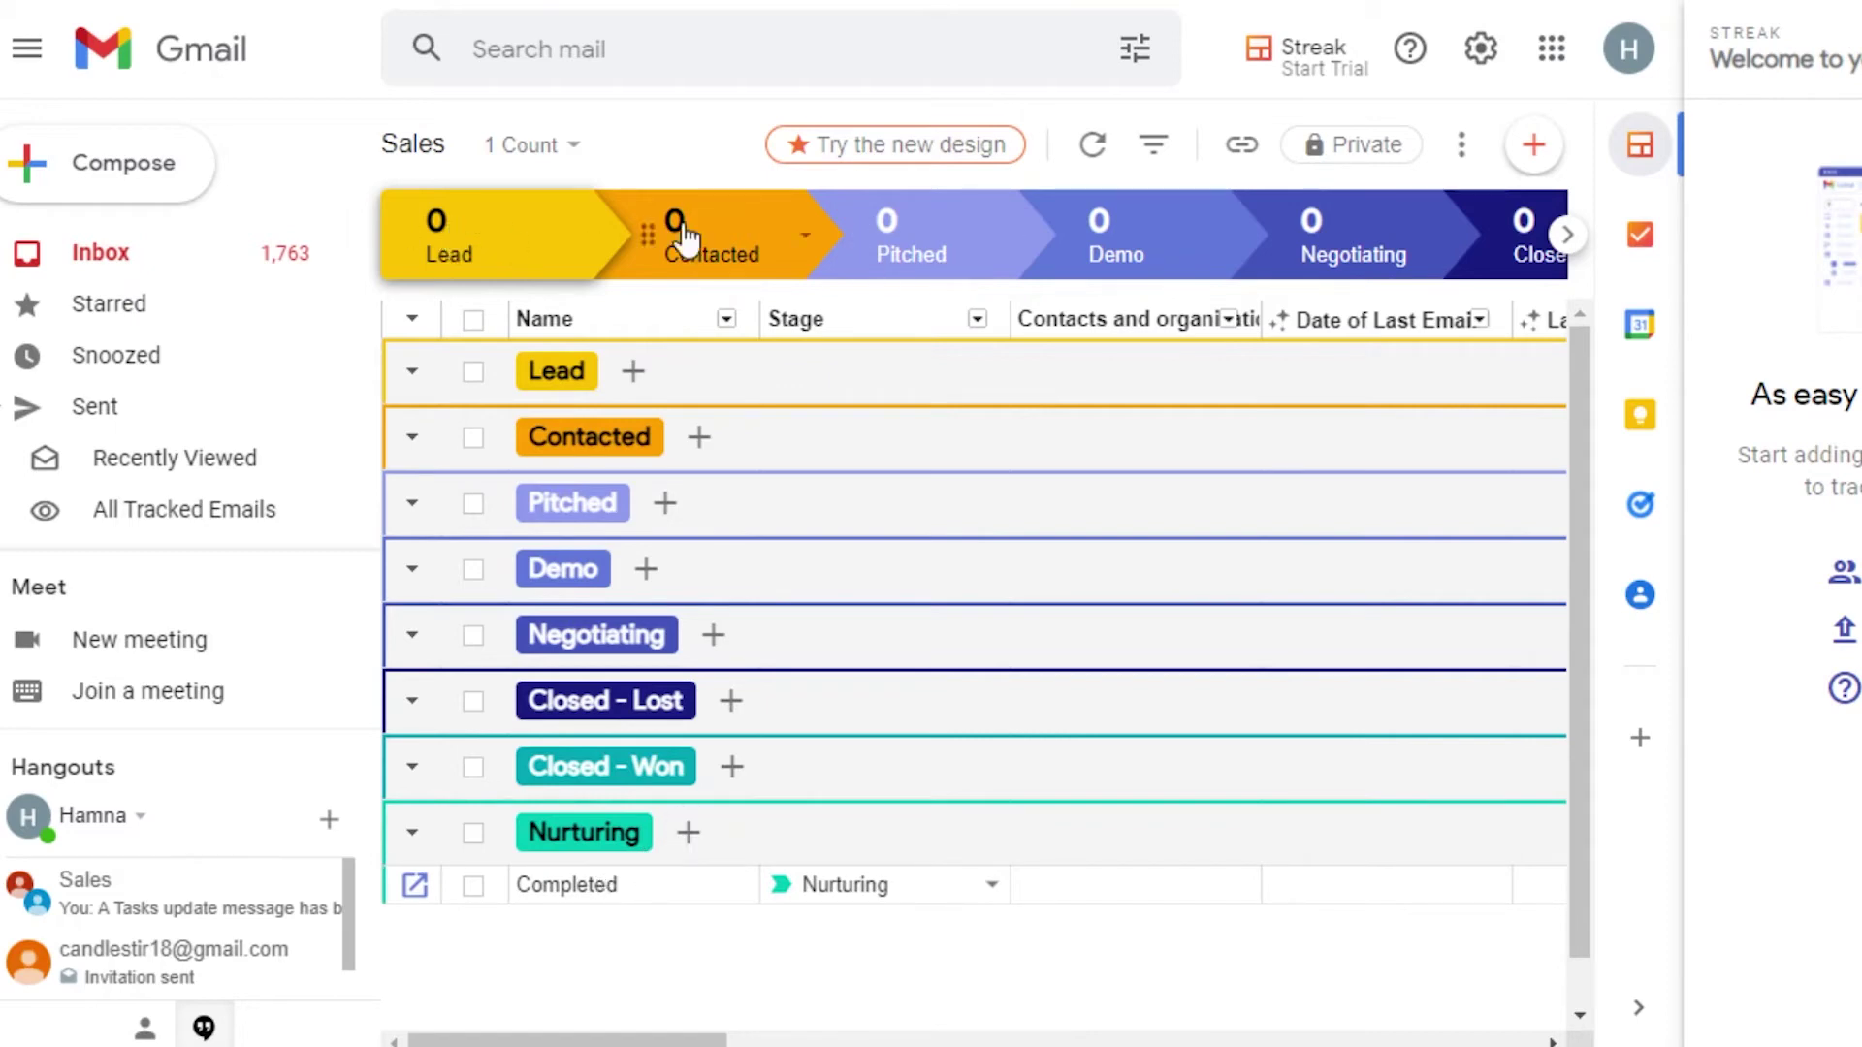
{"action": "left_click", "coordinate": [527, 233]}
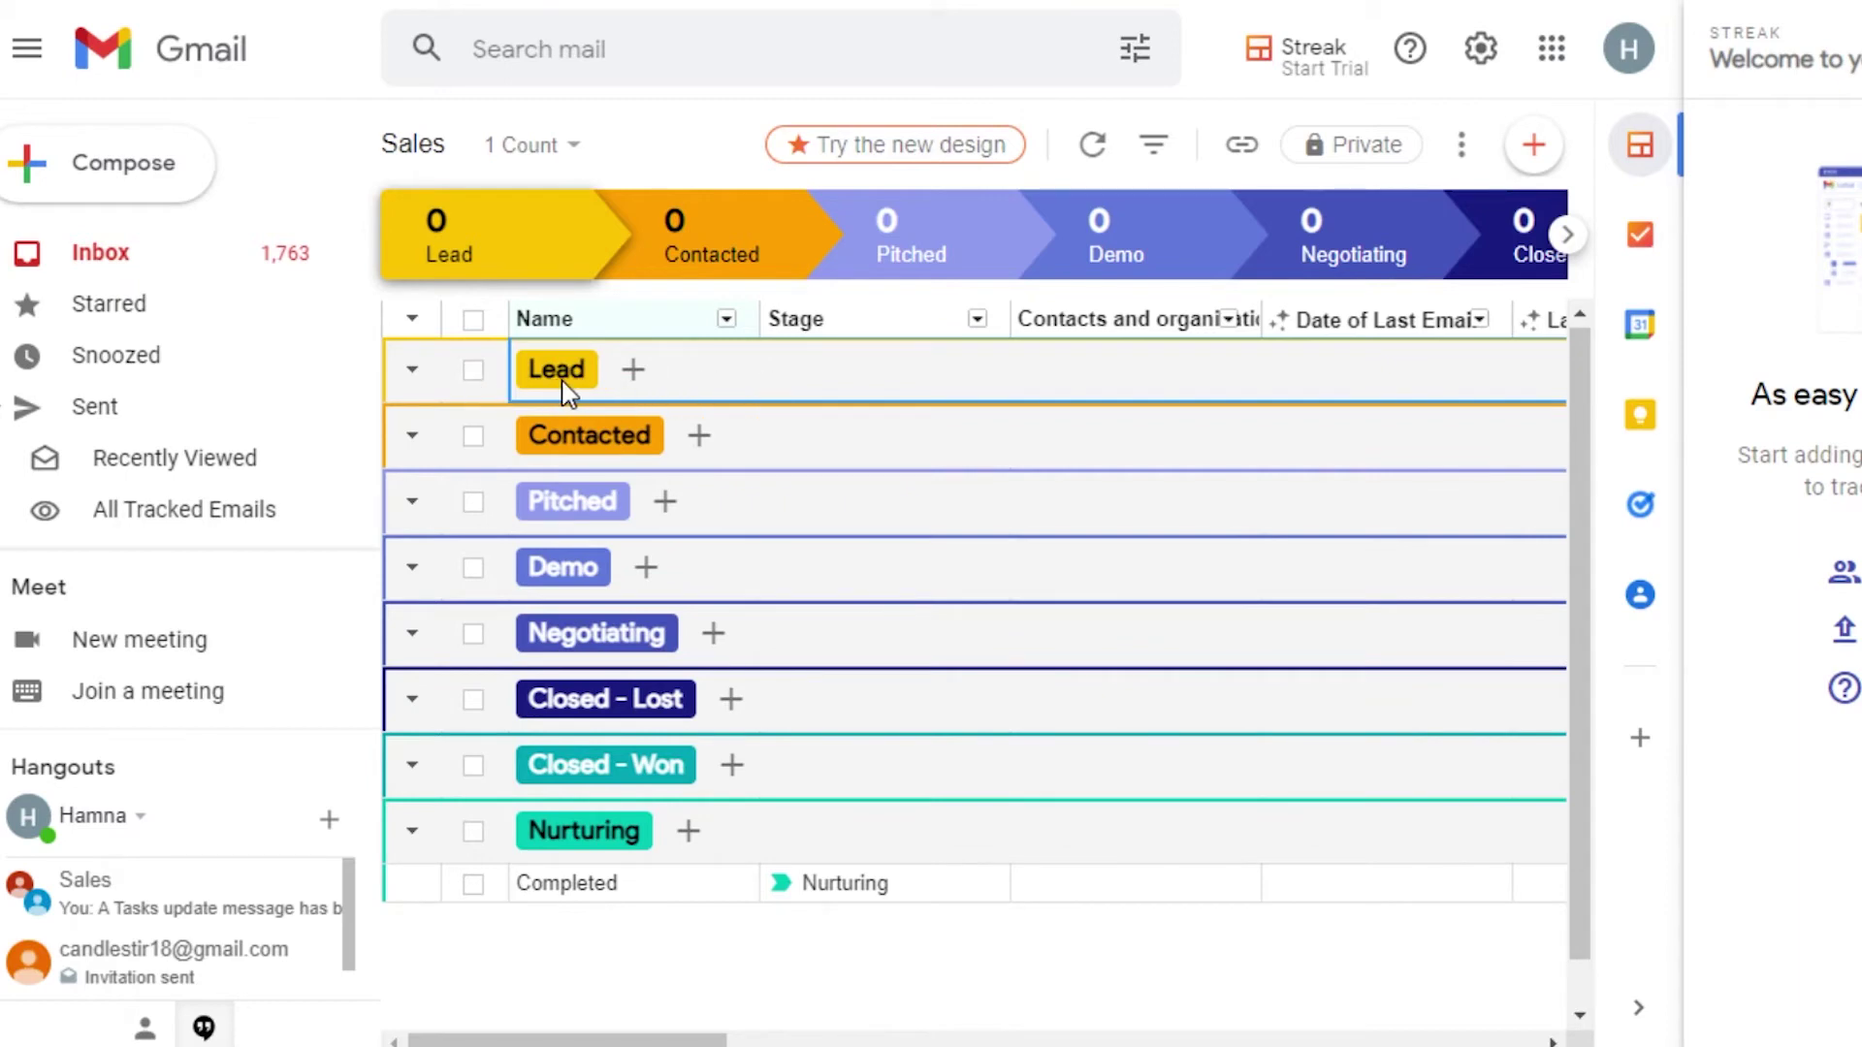
Create two Lead-stage boxes named 'task 1' and 'task 2'
{"action": "left_click", "coordinate": [633, 370]}
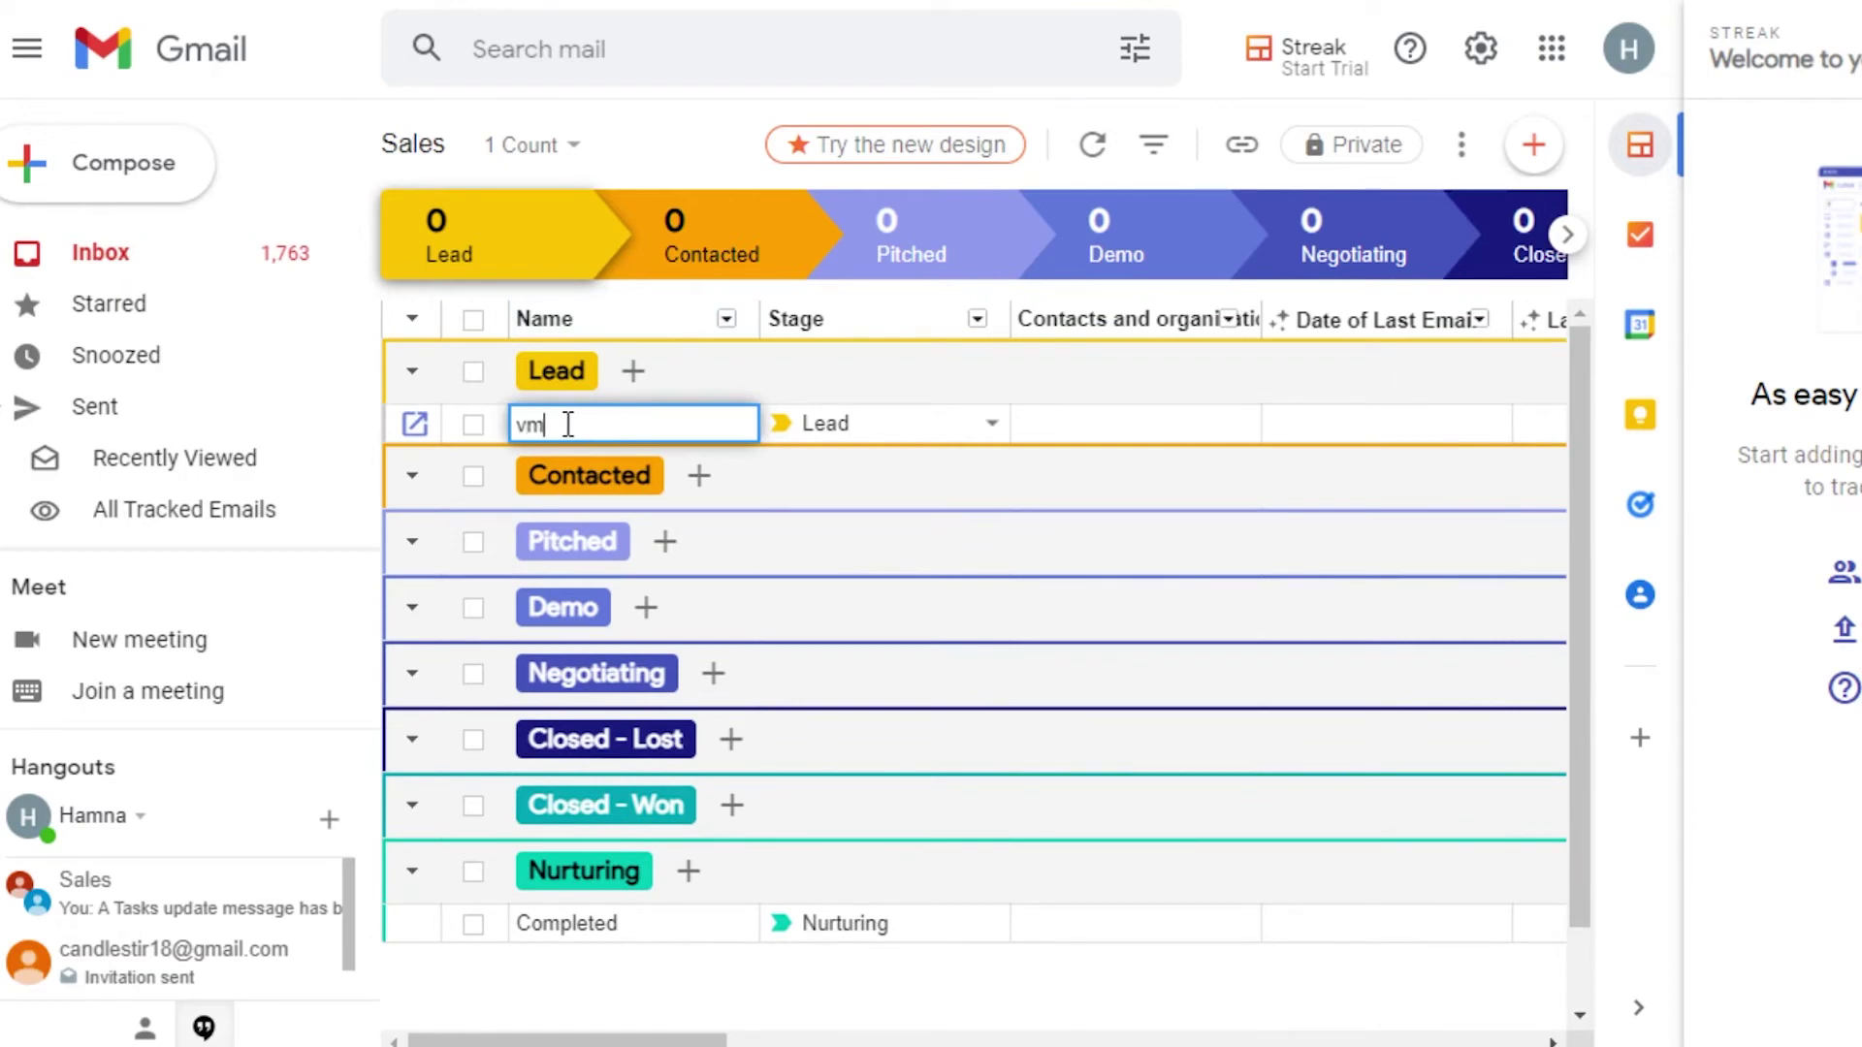
{"action": "key", "text": "BackSpace"}
{"action": "key", "text": "BackSpace"}
{"action": "key", "text": "Return"}
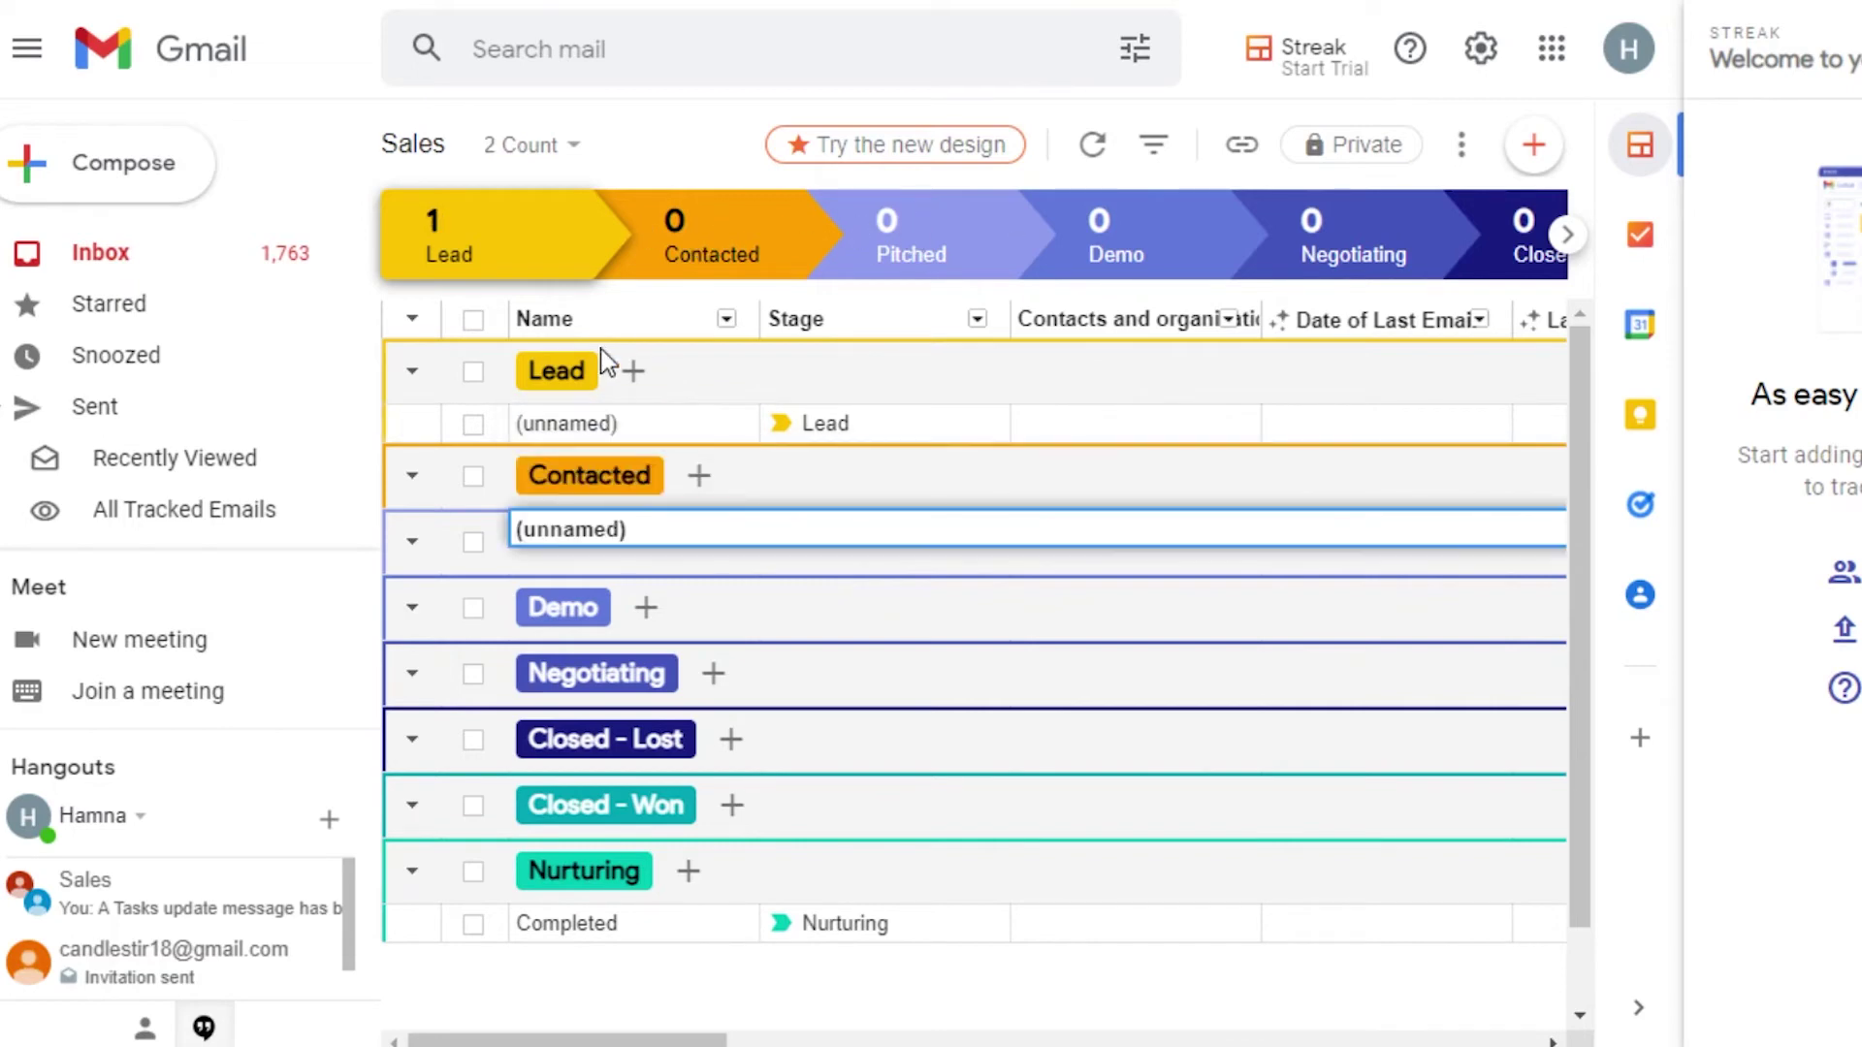
{"action": "left_click", "coordinate": [633, 370]}
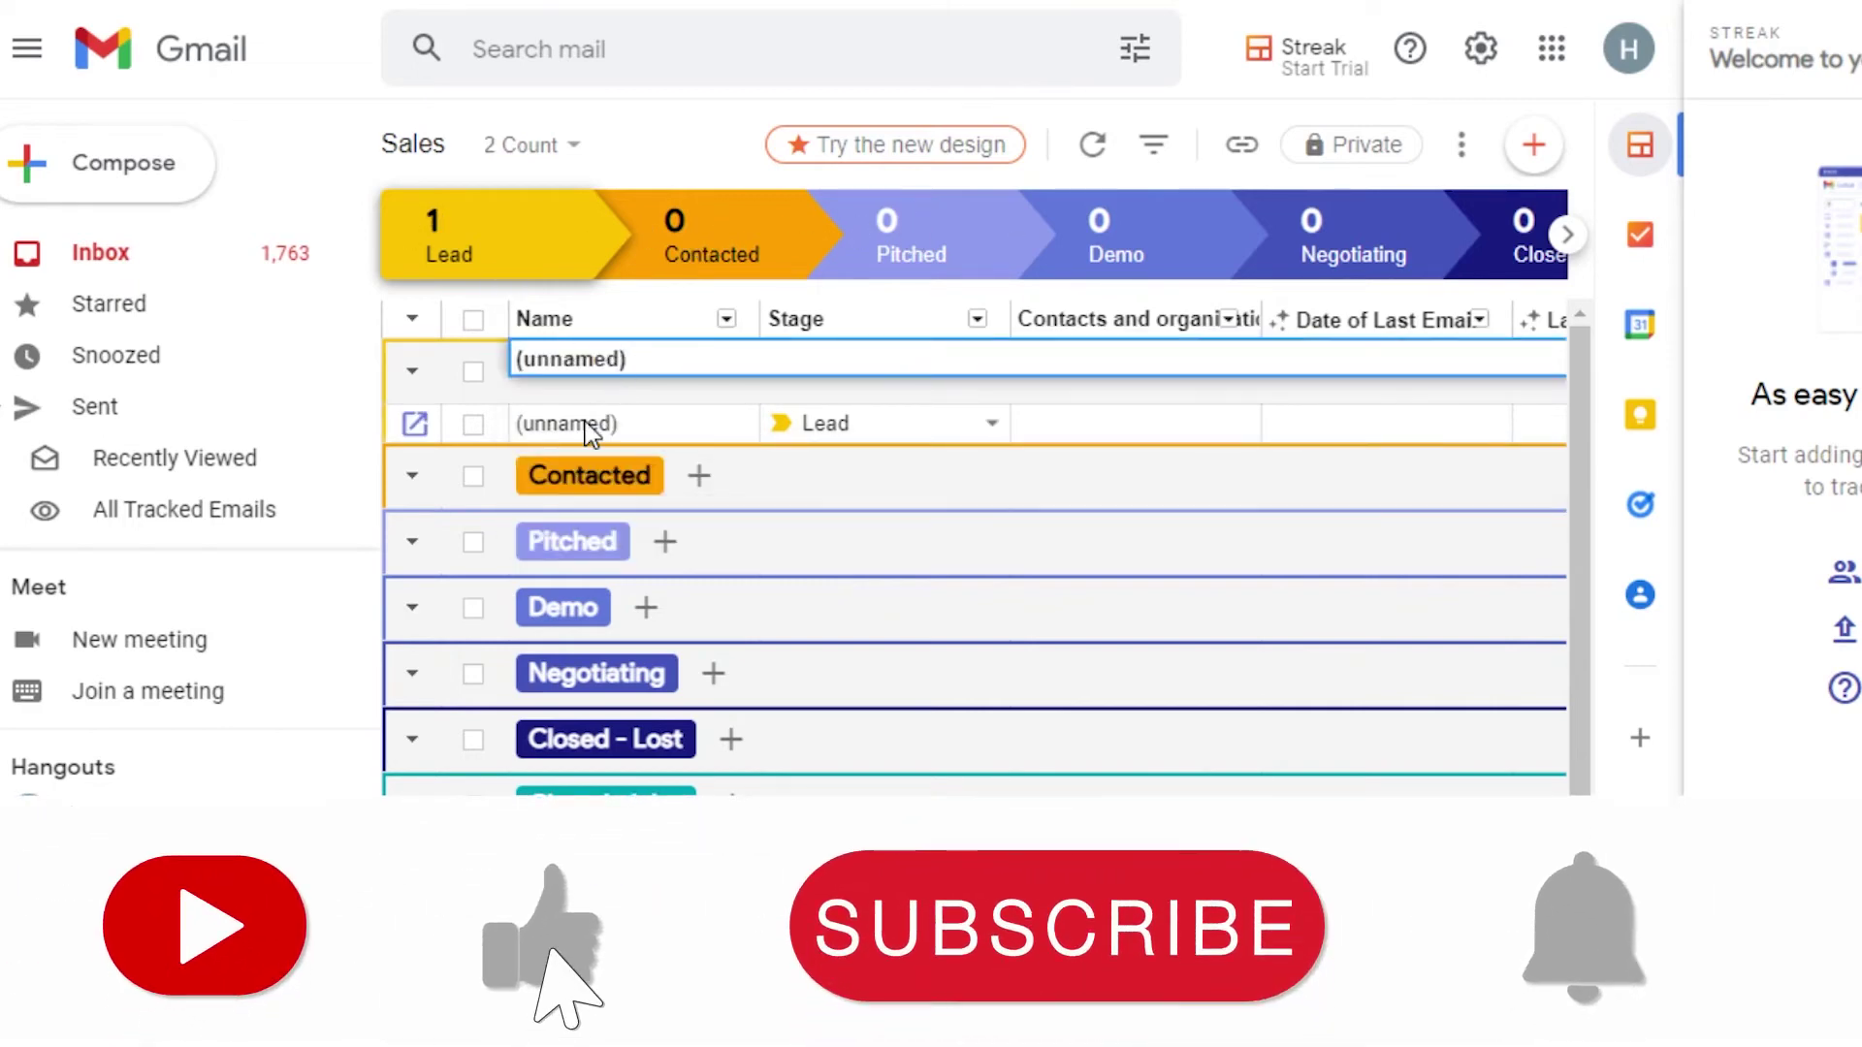
{"action": "left_click", "coordinate": [623, 427]}
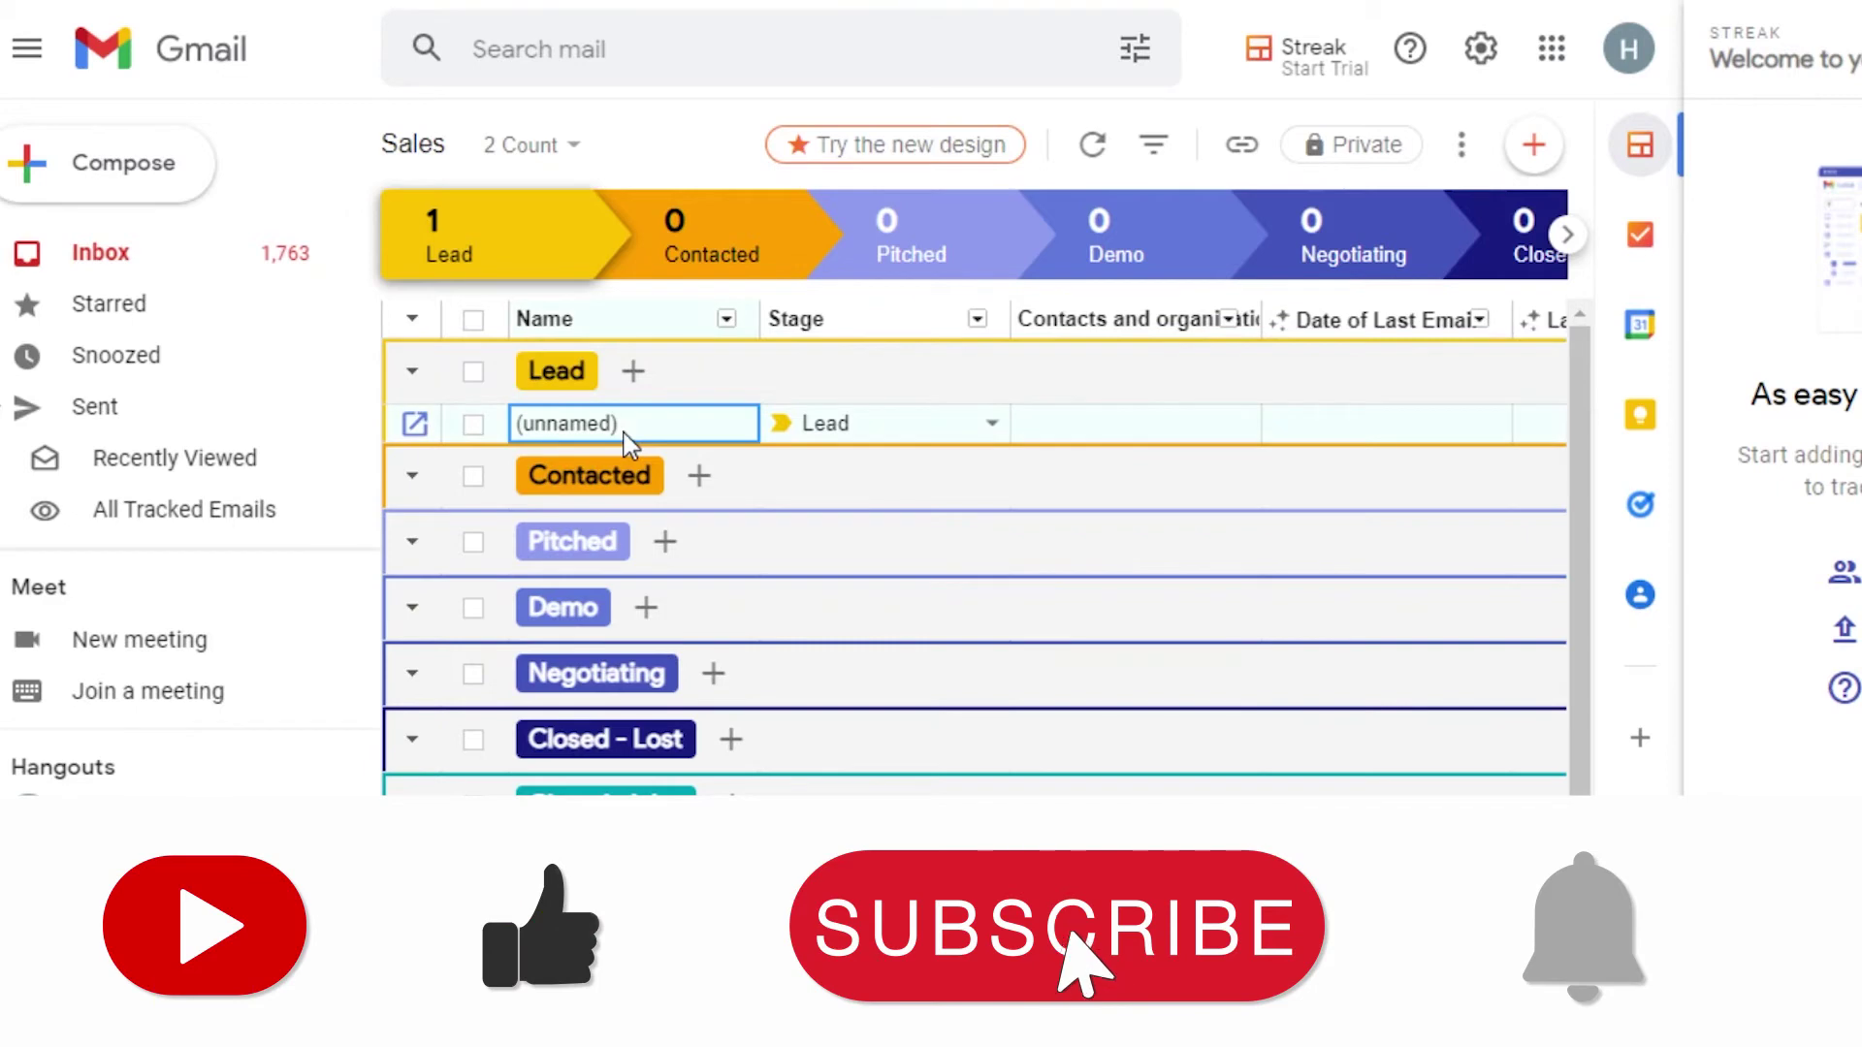
{"action": "type", "text": "task 1"}
{"action": "key", "text": "Return"}
{"action": "type", "text": "task 2"}
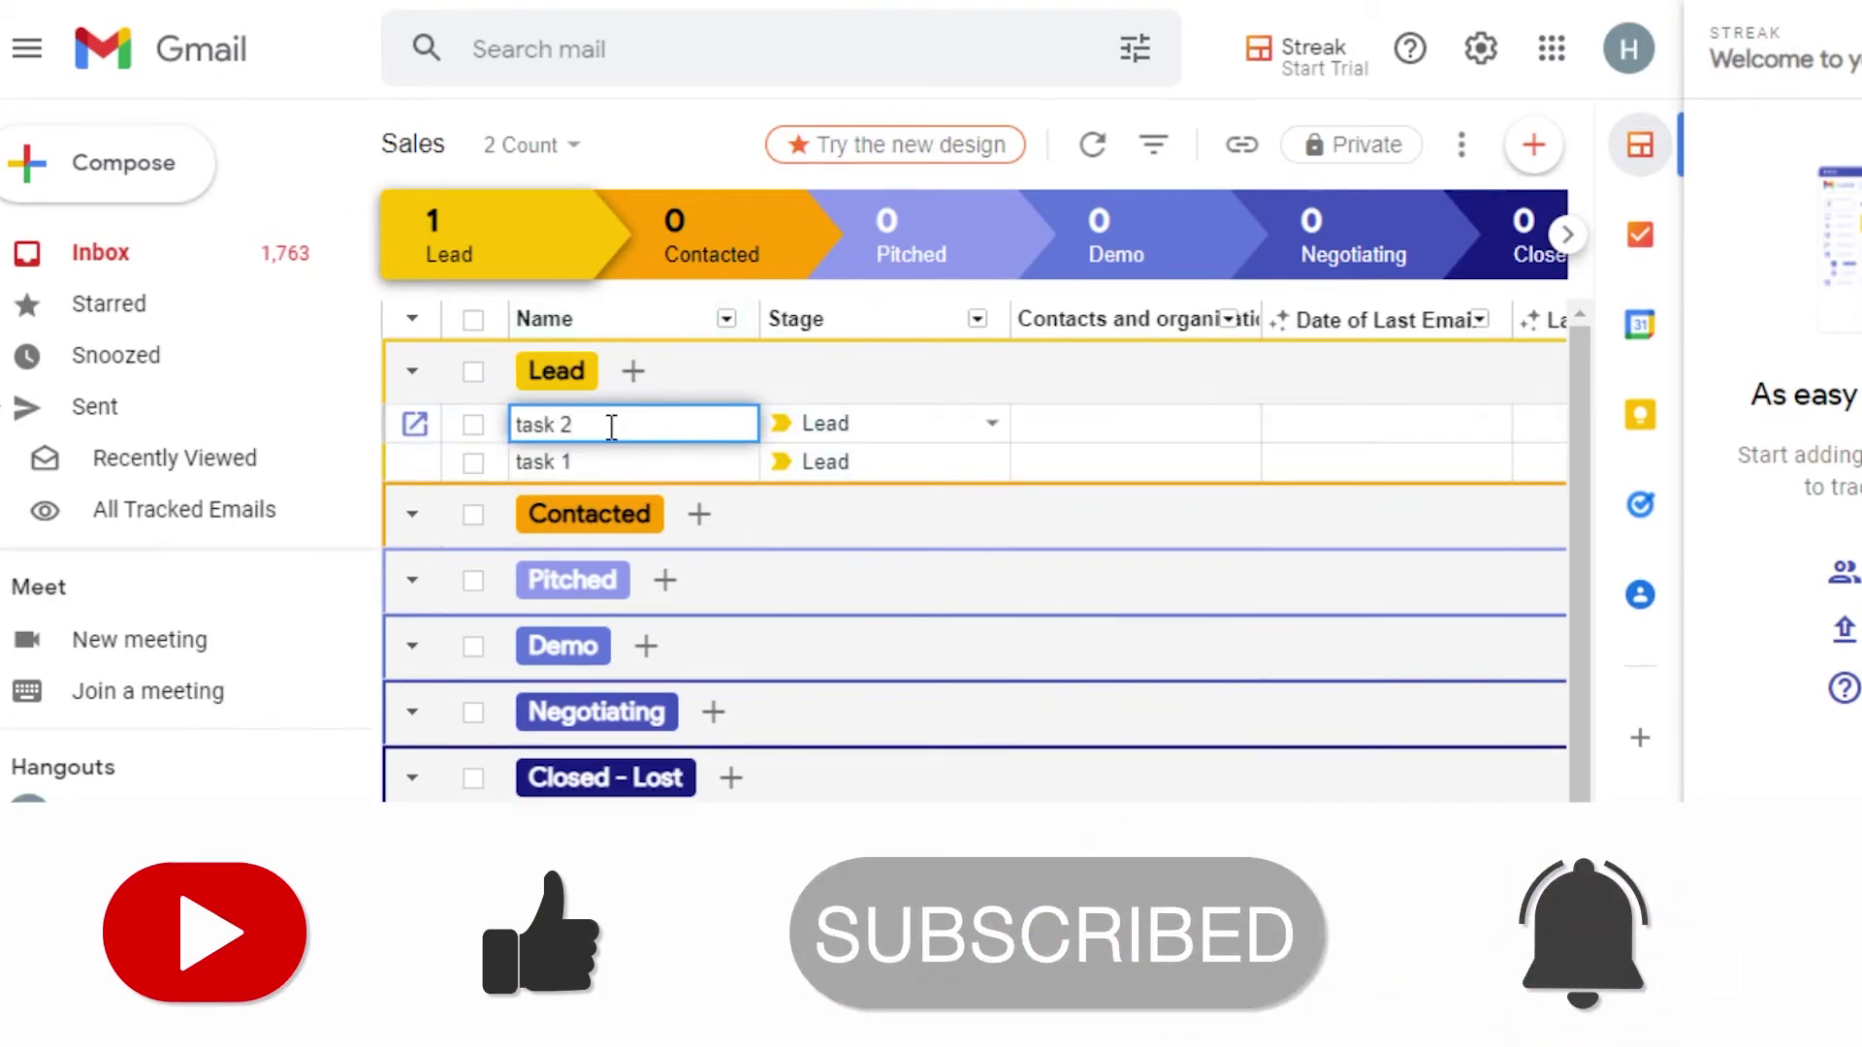
{"action": "key", "text": "Return"}
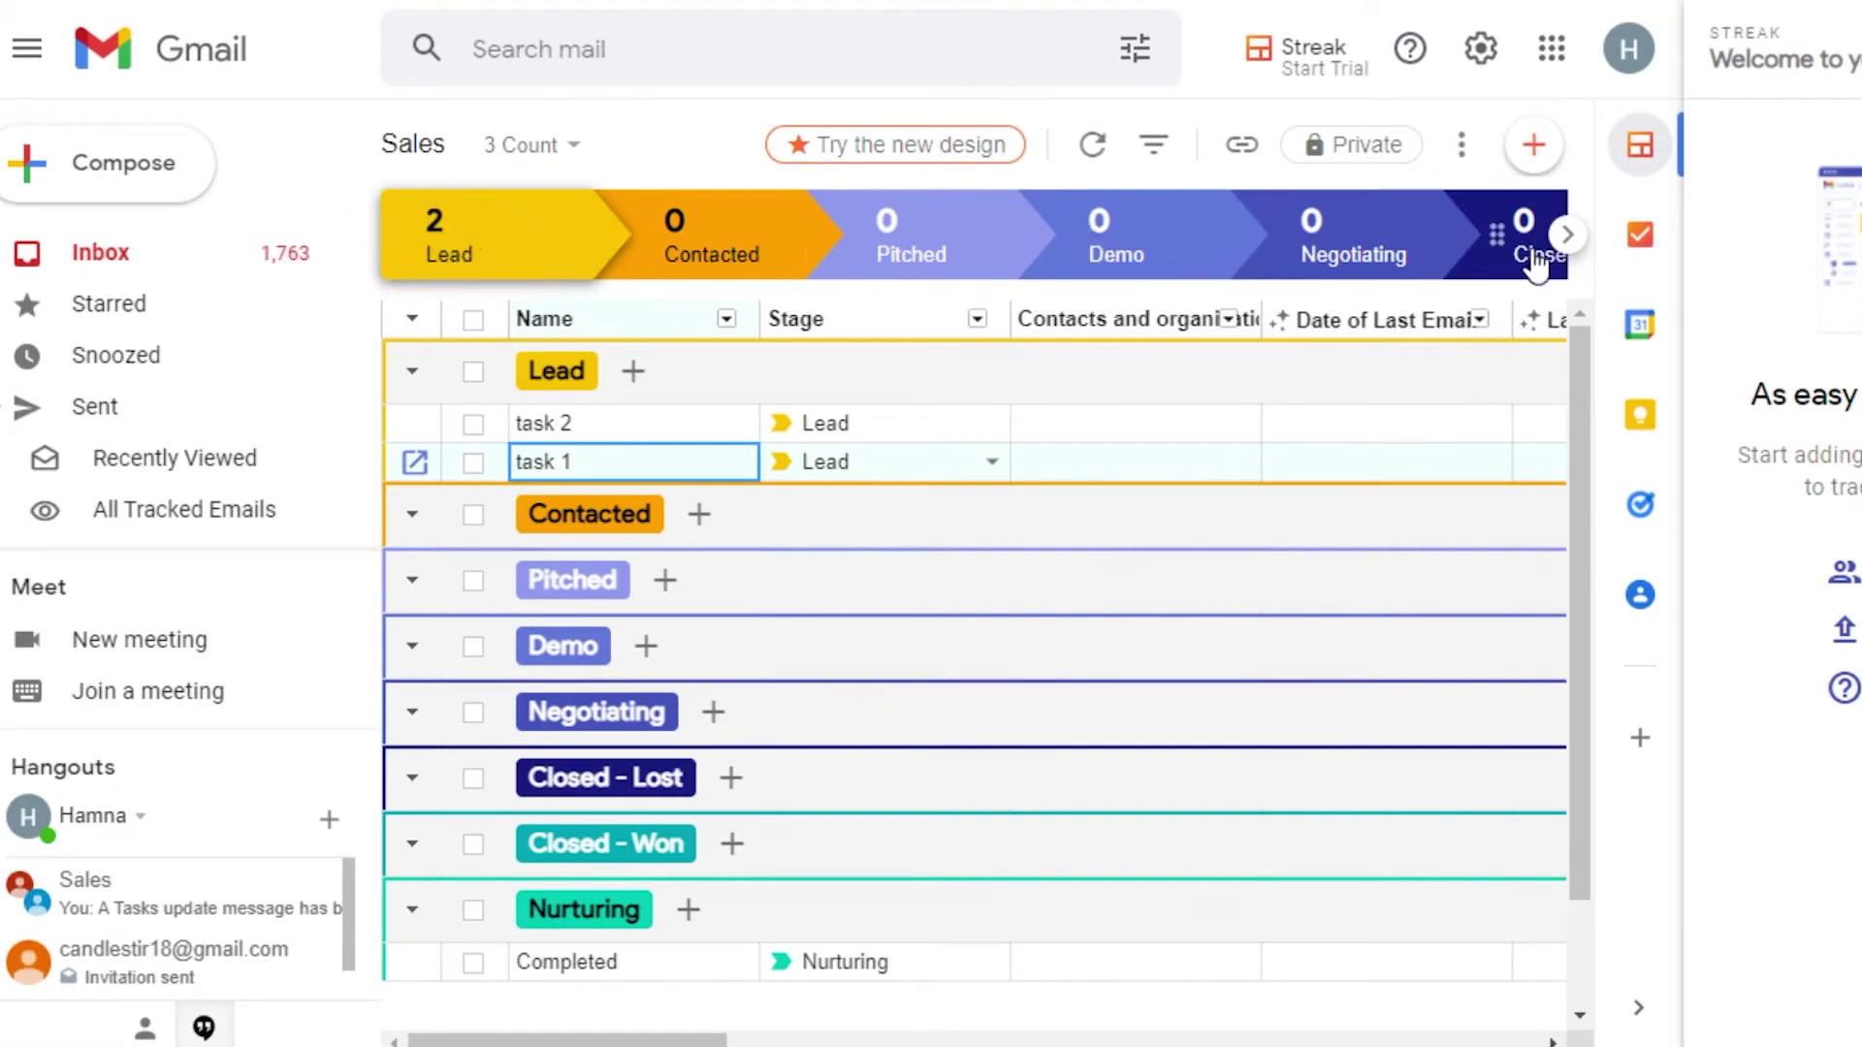
Add a box named 'task 2' under the Closed - Lost group
{"action": "left_click", "coordinate": [1567, 235]}
{"action": "scroll", "coordinate": [783, 374], "scroll_direction": "down", "scroll_amount": 2}
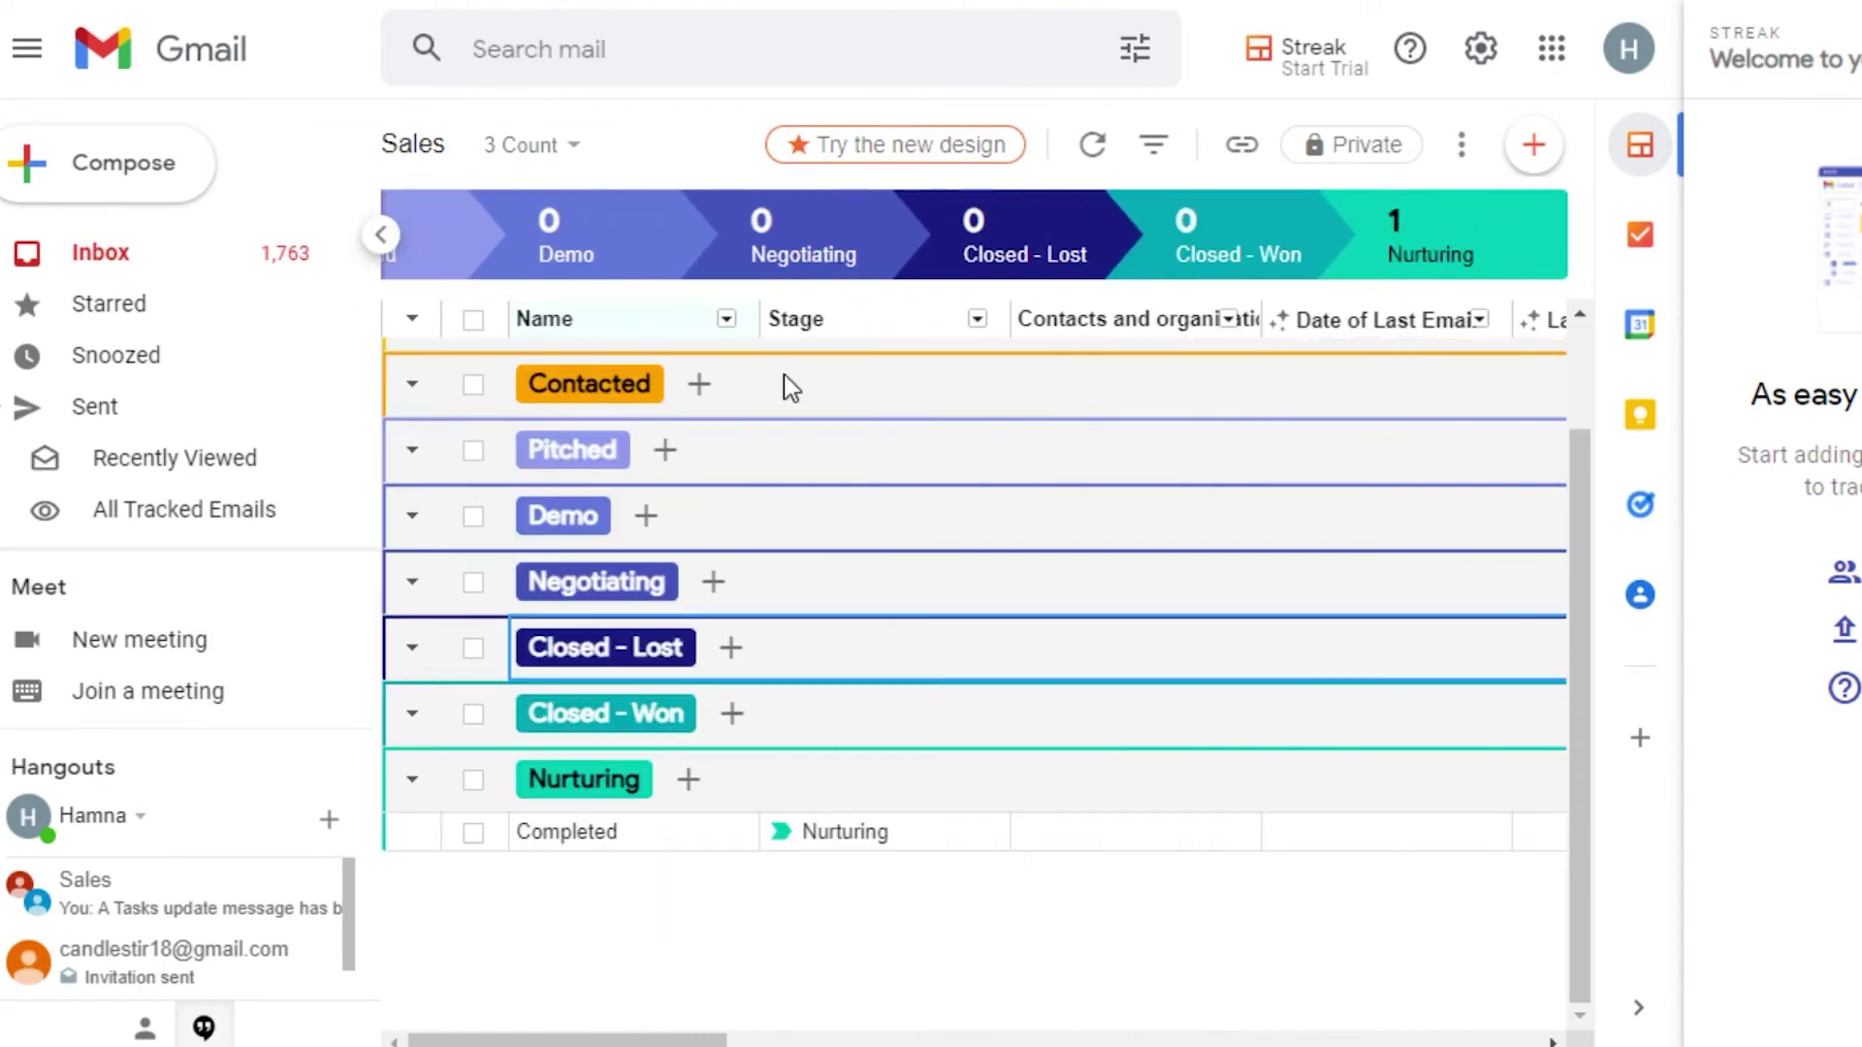
{"action": "left_click", "coordinate": [731, 648]}
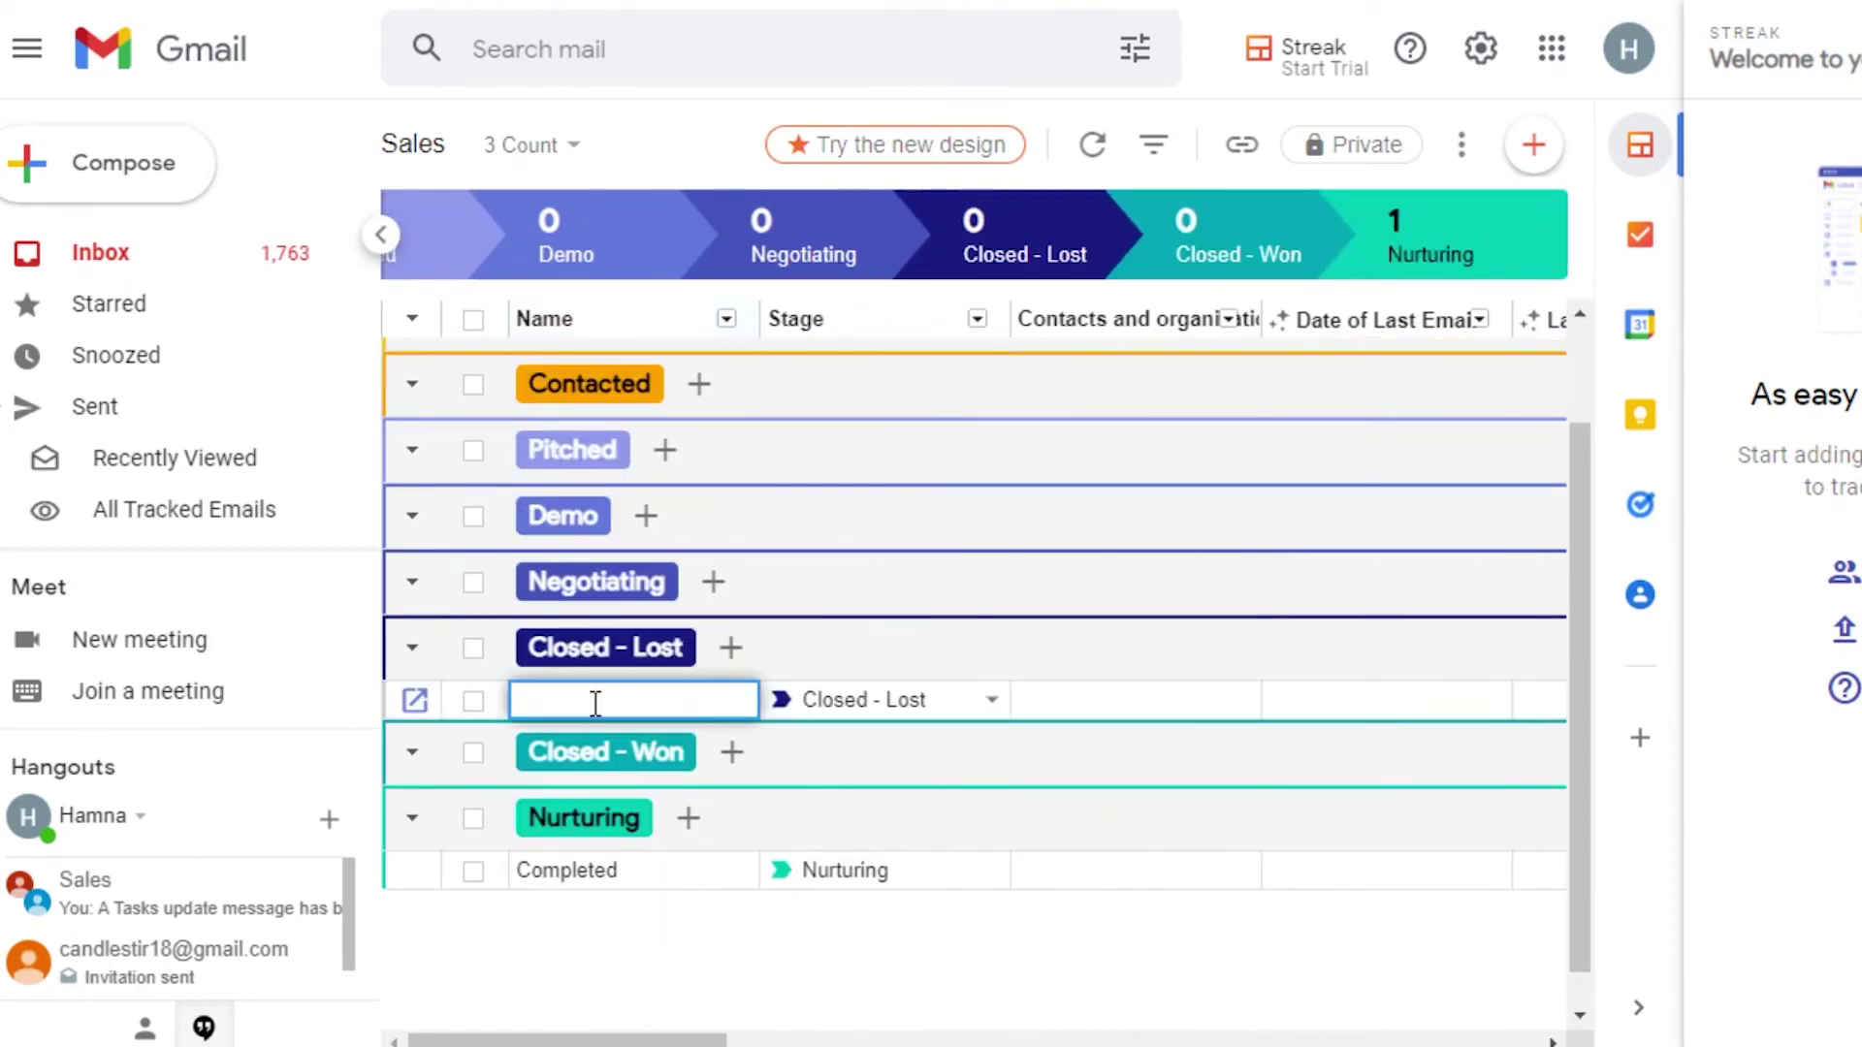
{"action": "type", "text": "task 2"}
{"action": "key", "text": "Return"}
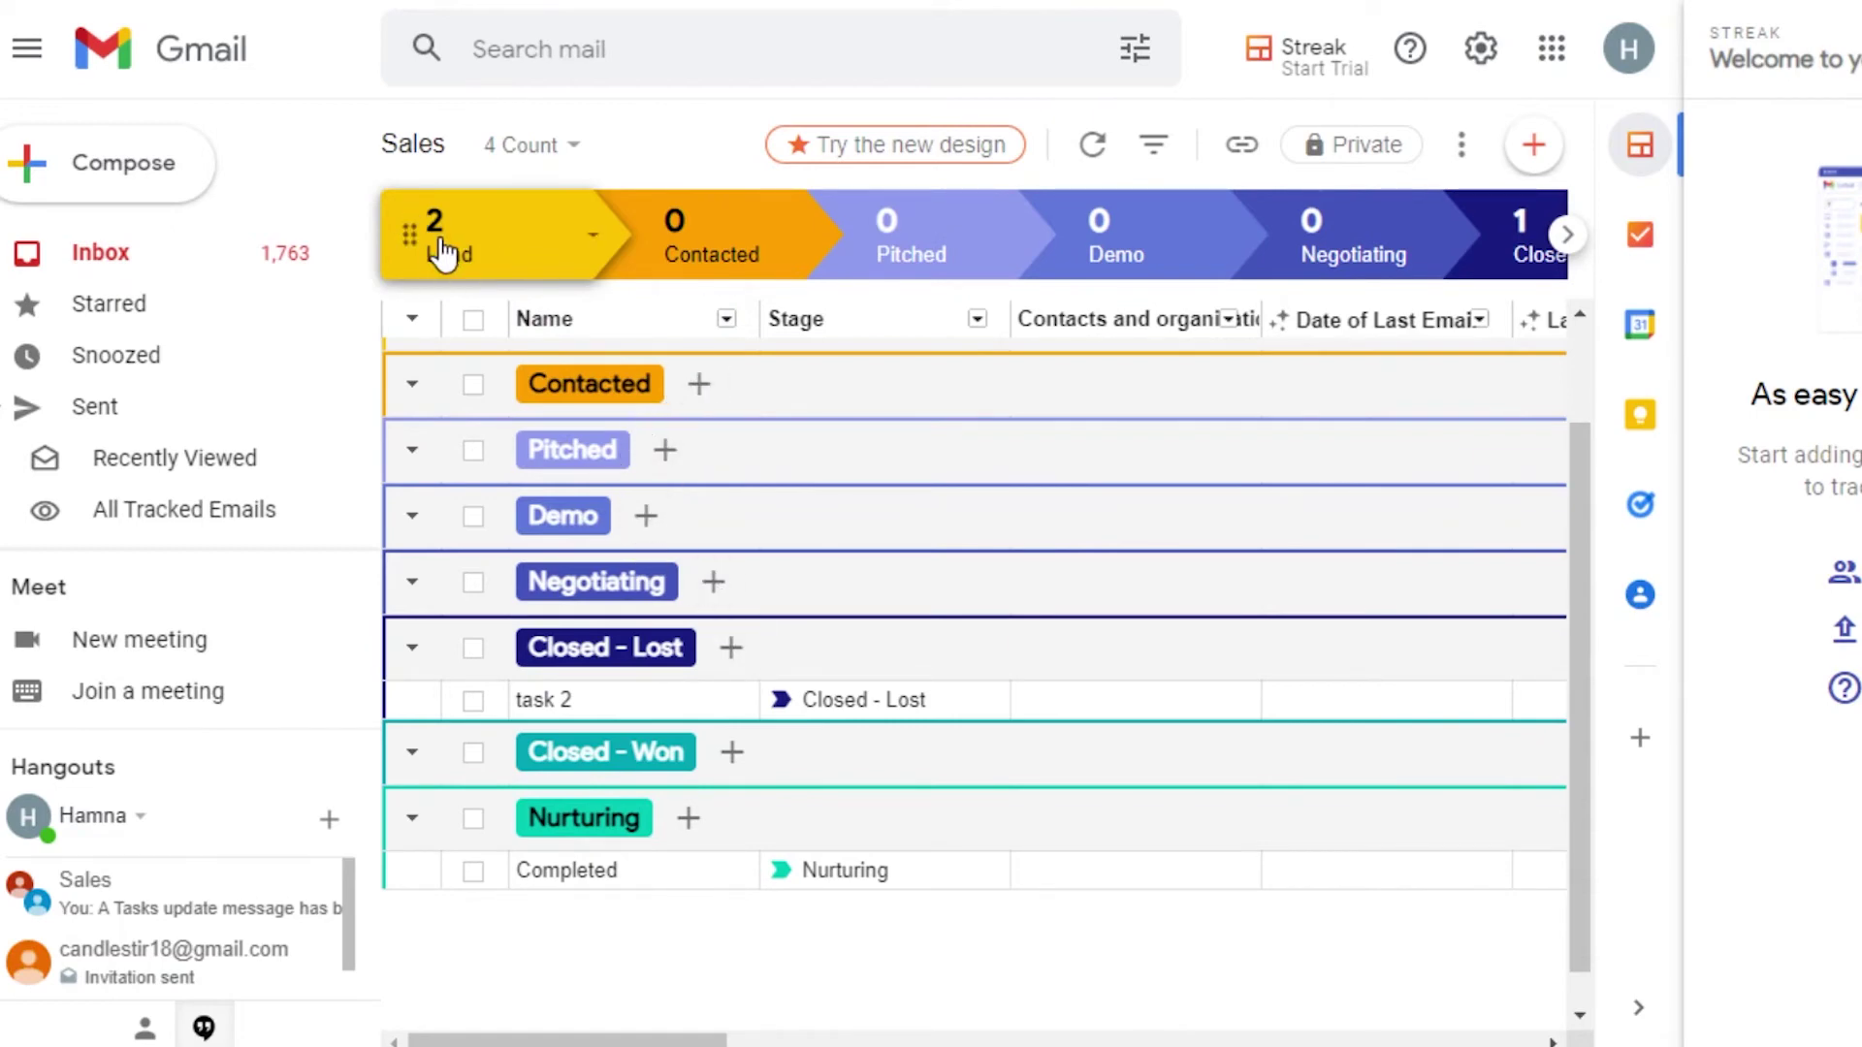
{"action": "left_click_drag", "start_coordinate": [515, 250], "coordinate": [678, 262]}
{"action": "left_click", "coordinate": [1532, 145]}
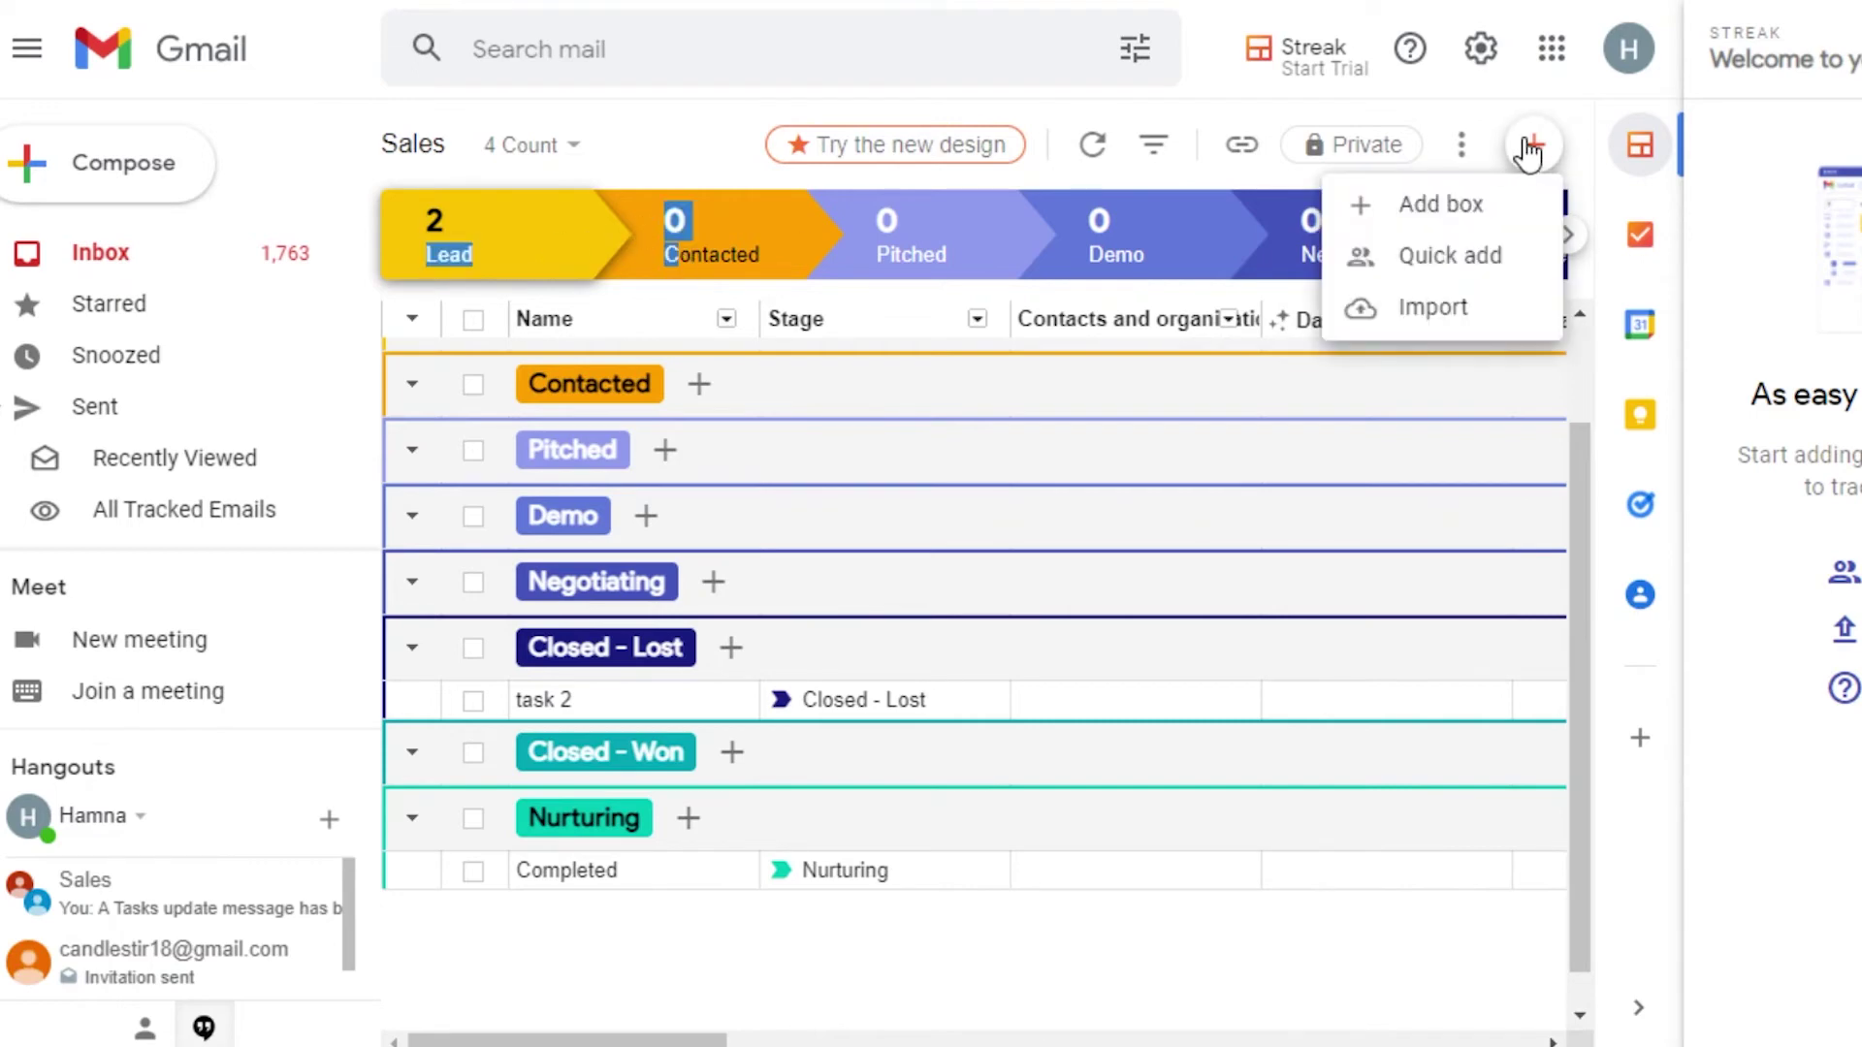
Add Verywell from the recent contacts list as a Closed - Lost box
{"action": "left_click", "coordinate": [1397, 254]}
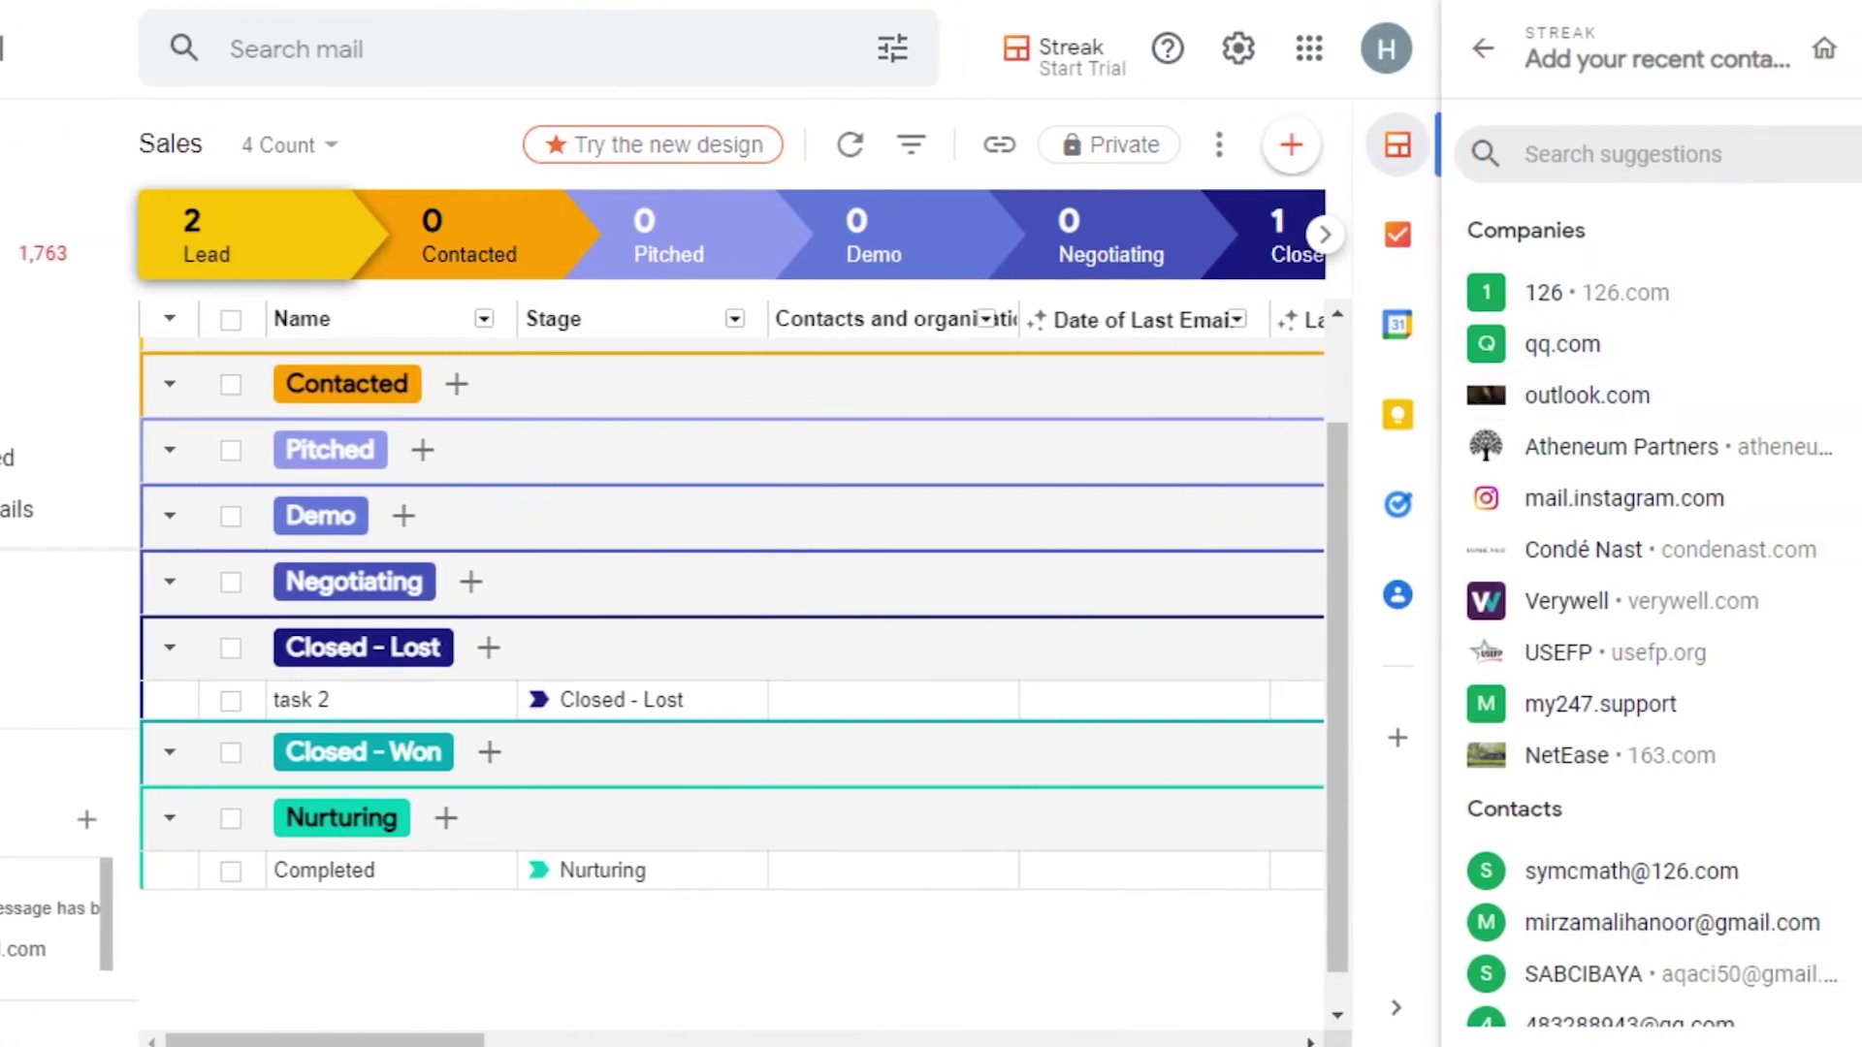
{"action": "scroll", "coordinate": [1854, 301], "scroll_direction": "down", "scroll_amount": 5}
{"action": "scroll", "coordinate": [1854, 301], "scroll_direction": "up", "scroll_amount": 5}
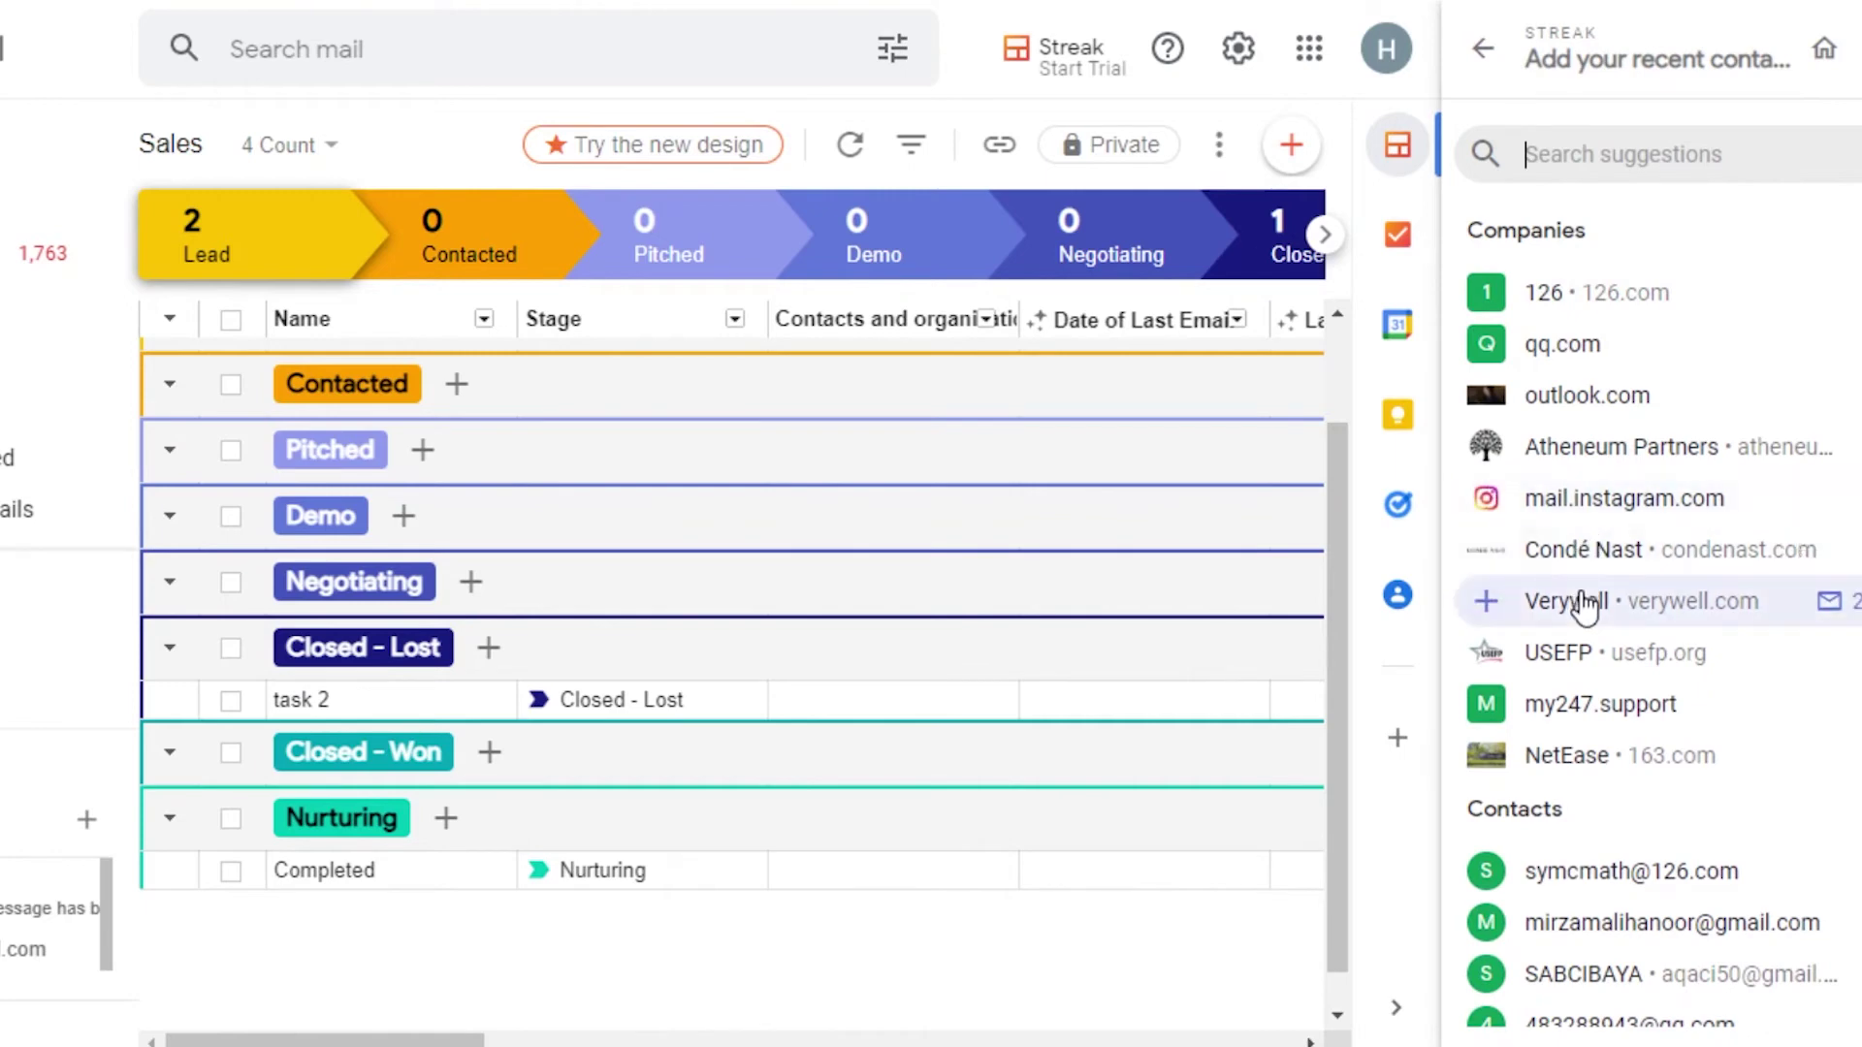
{"action": "left_click", "coordinate": [1686, 592]}
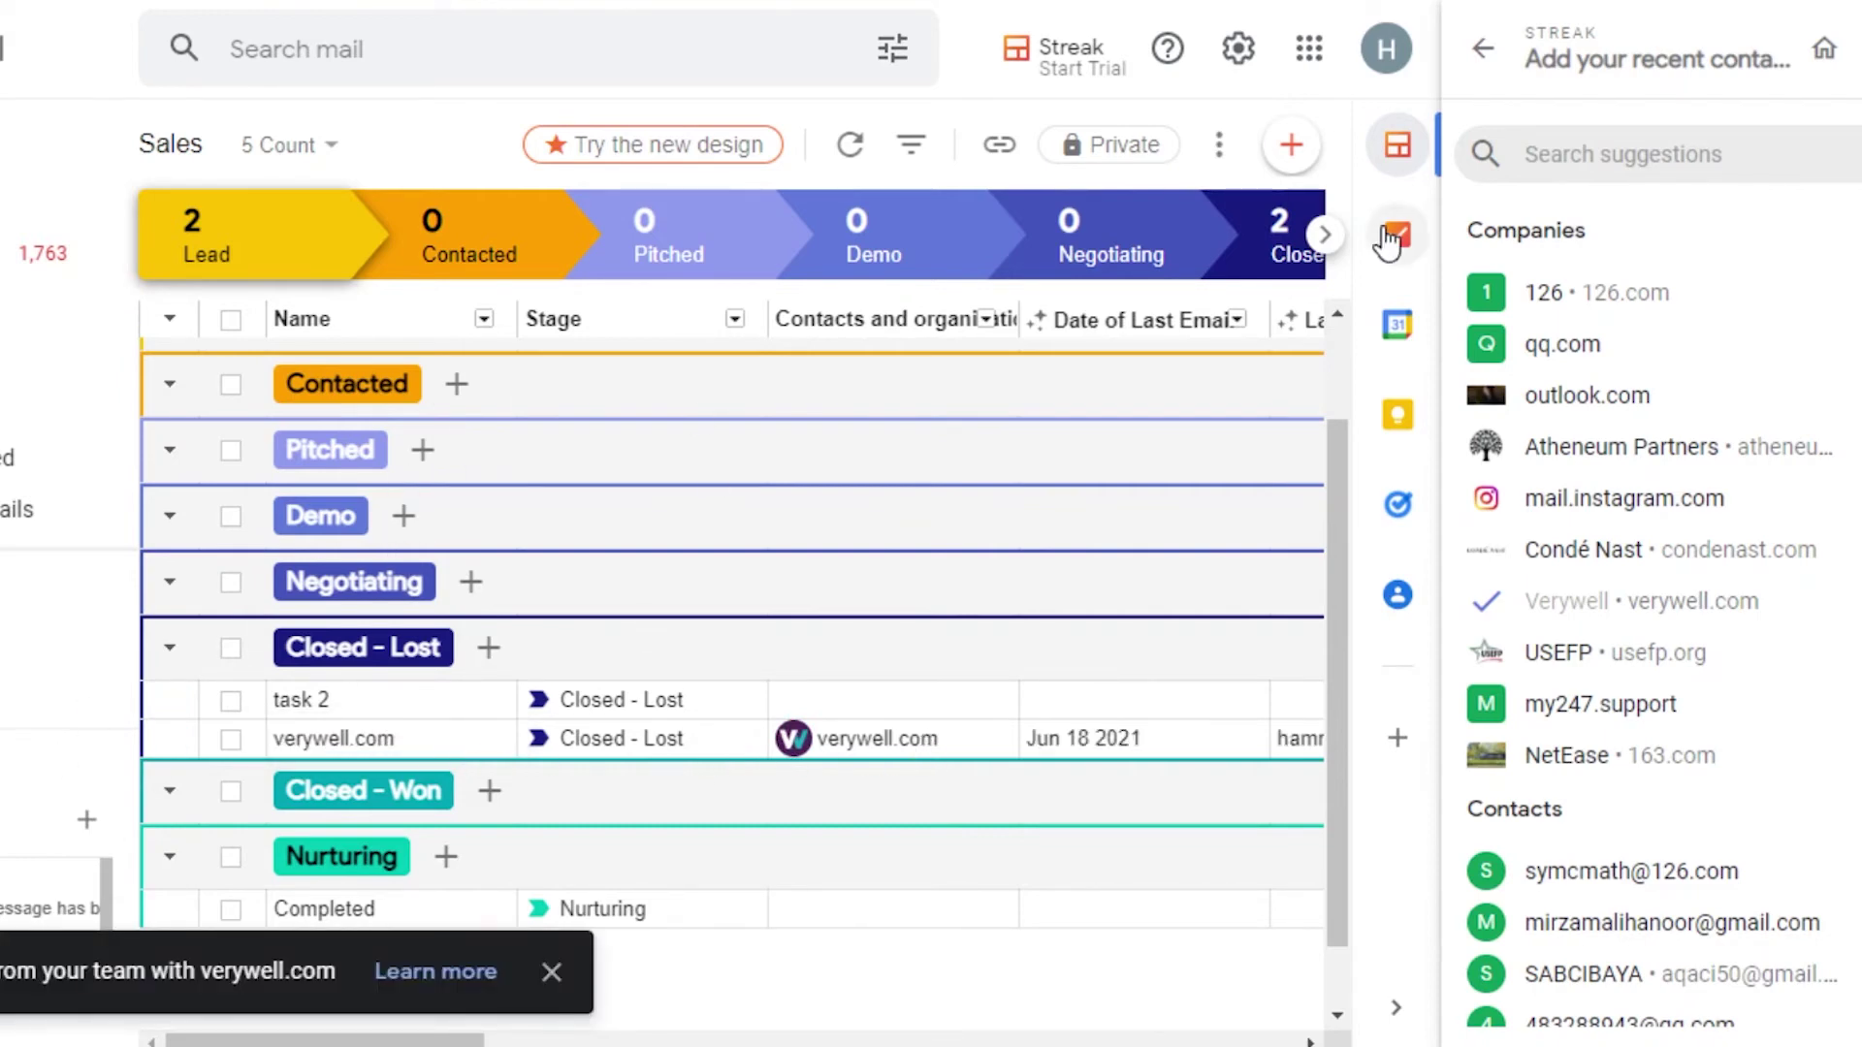
{"action": "left_click", "coordinate": [1325, 234]}
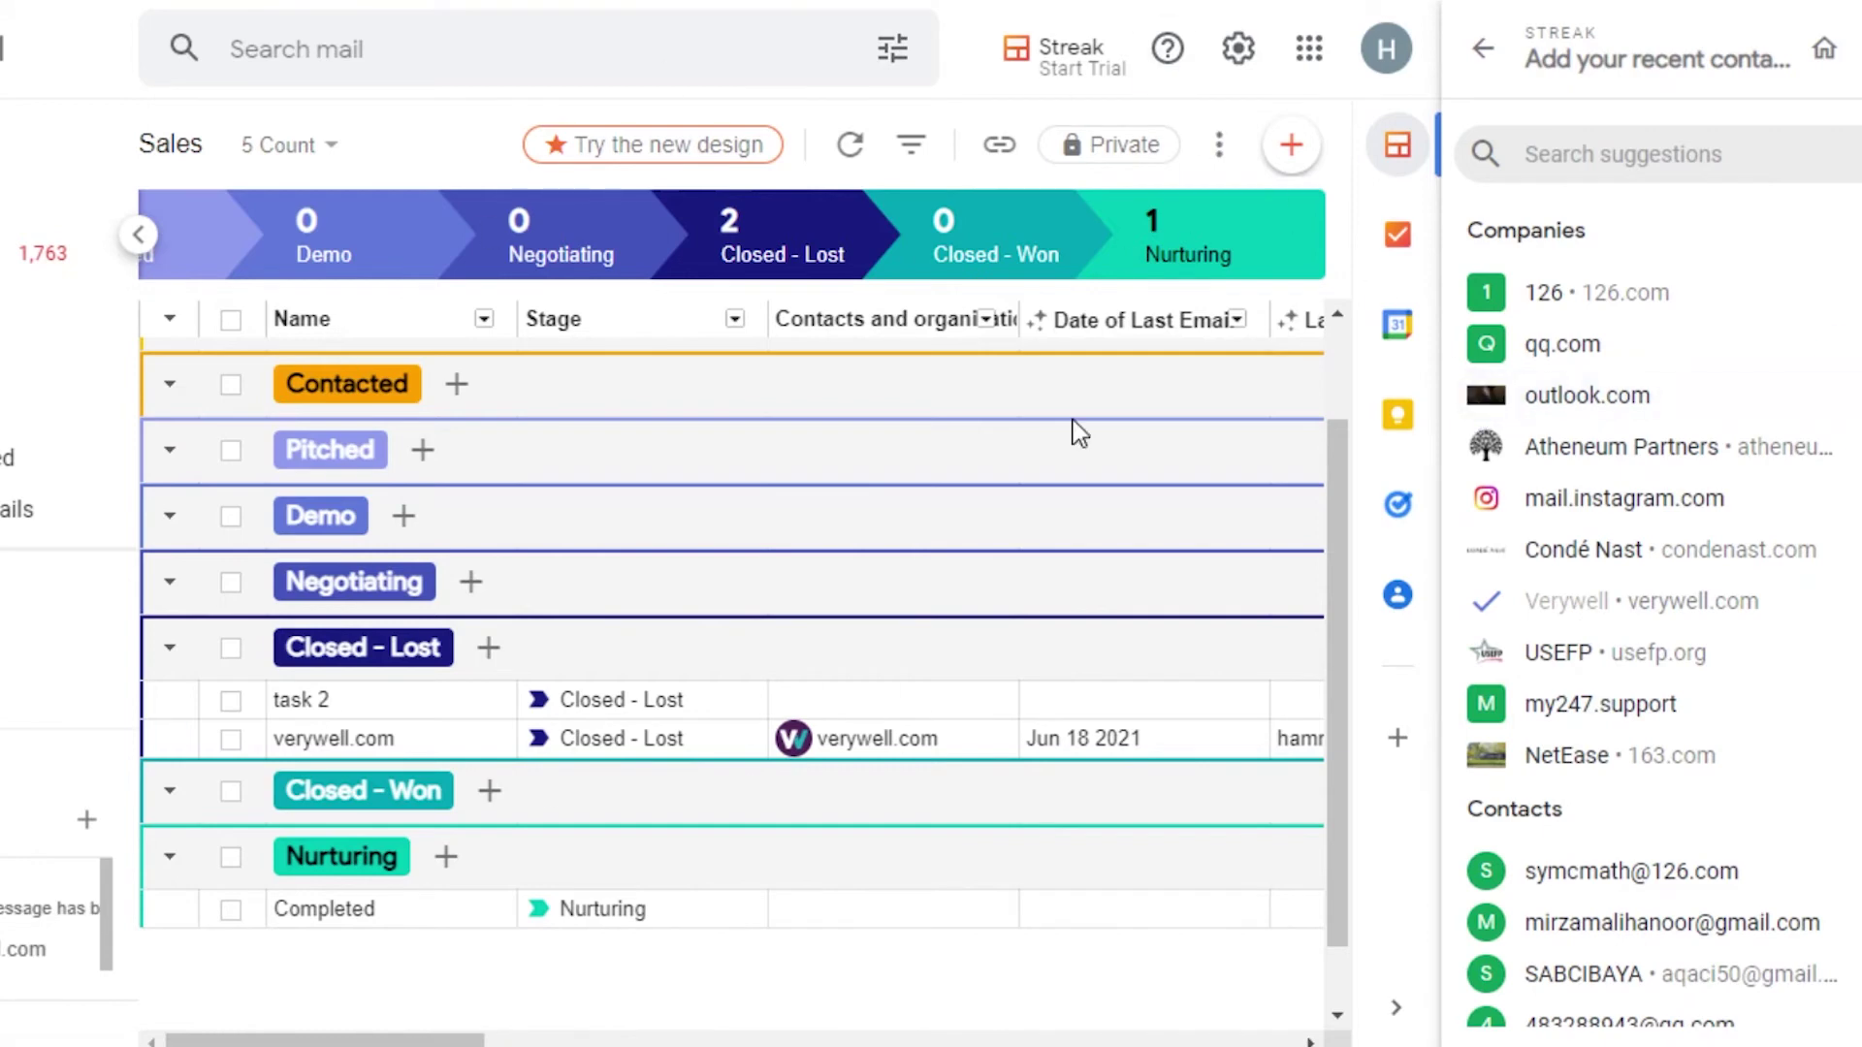
{"action": "left_click", "coordinate": [1290, 148]}
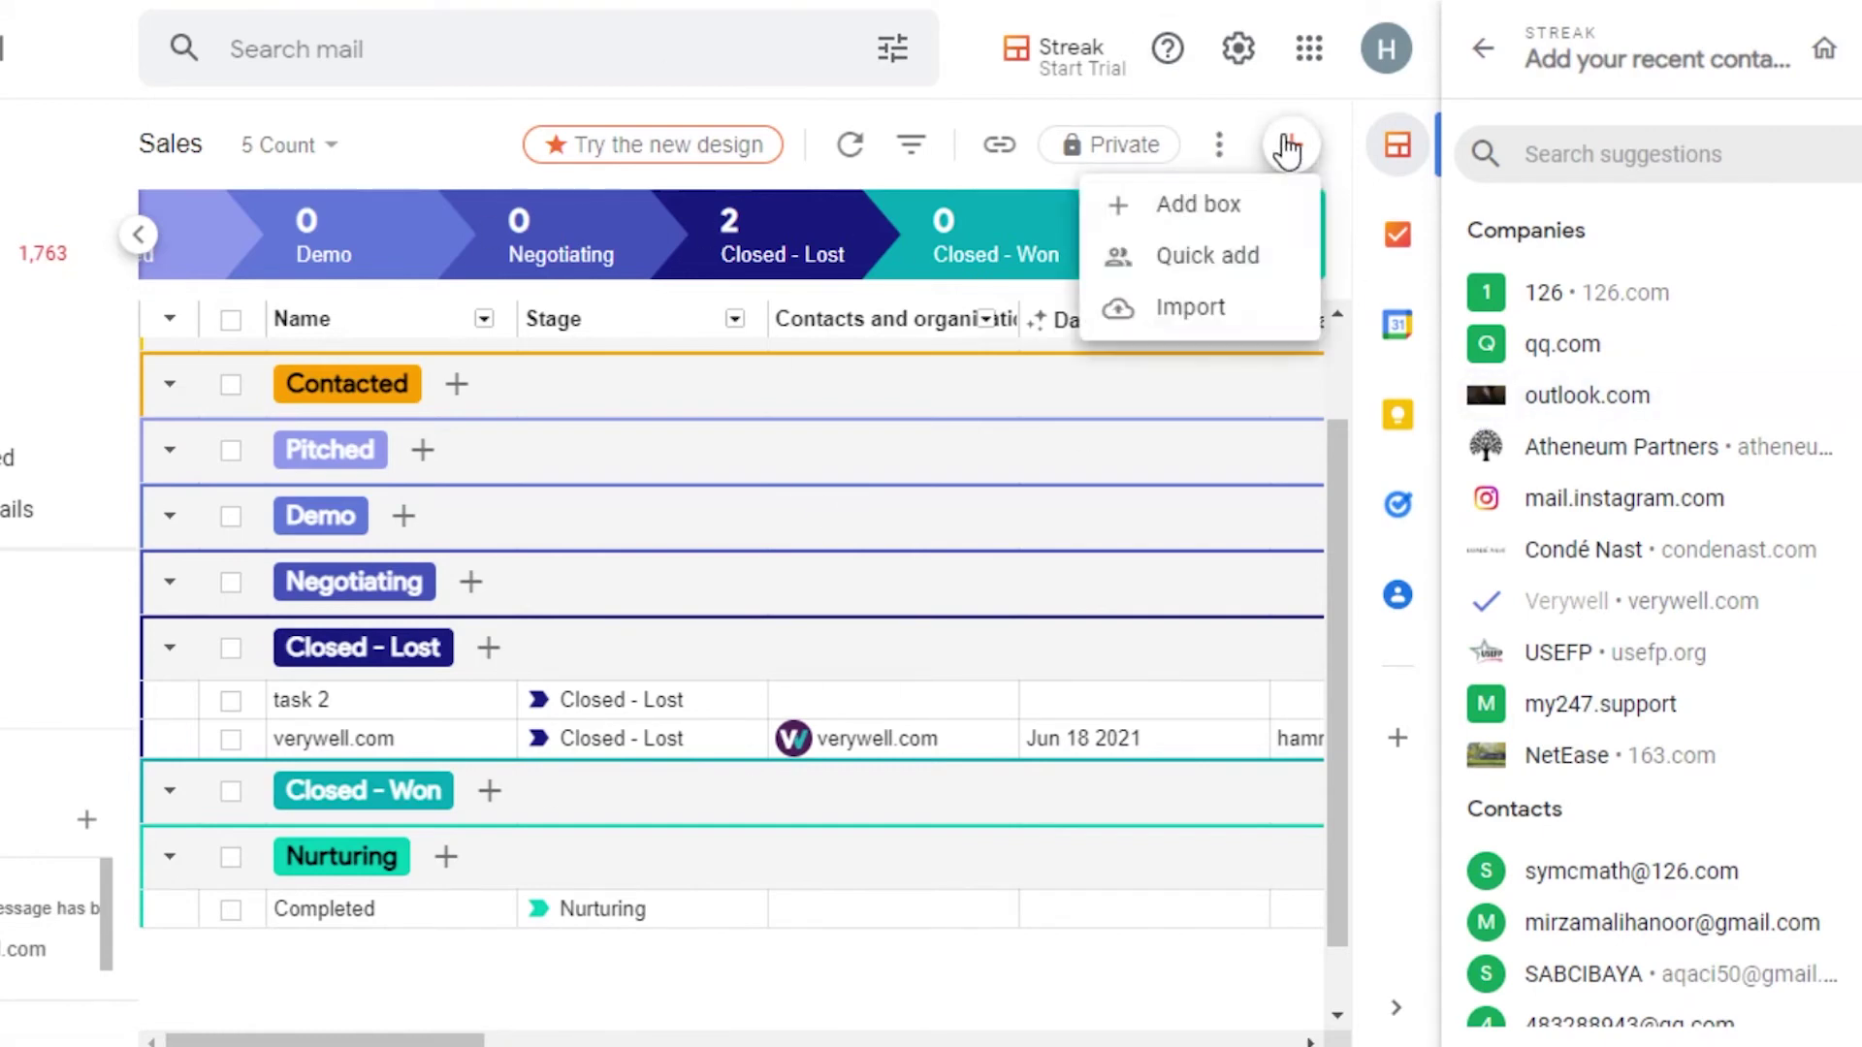
{"action": "left_click", "coordinate": [1118, 321]}
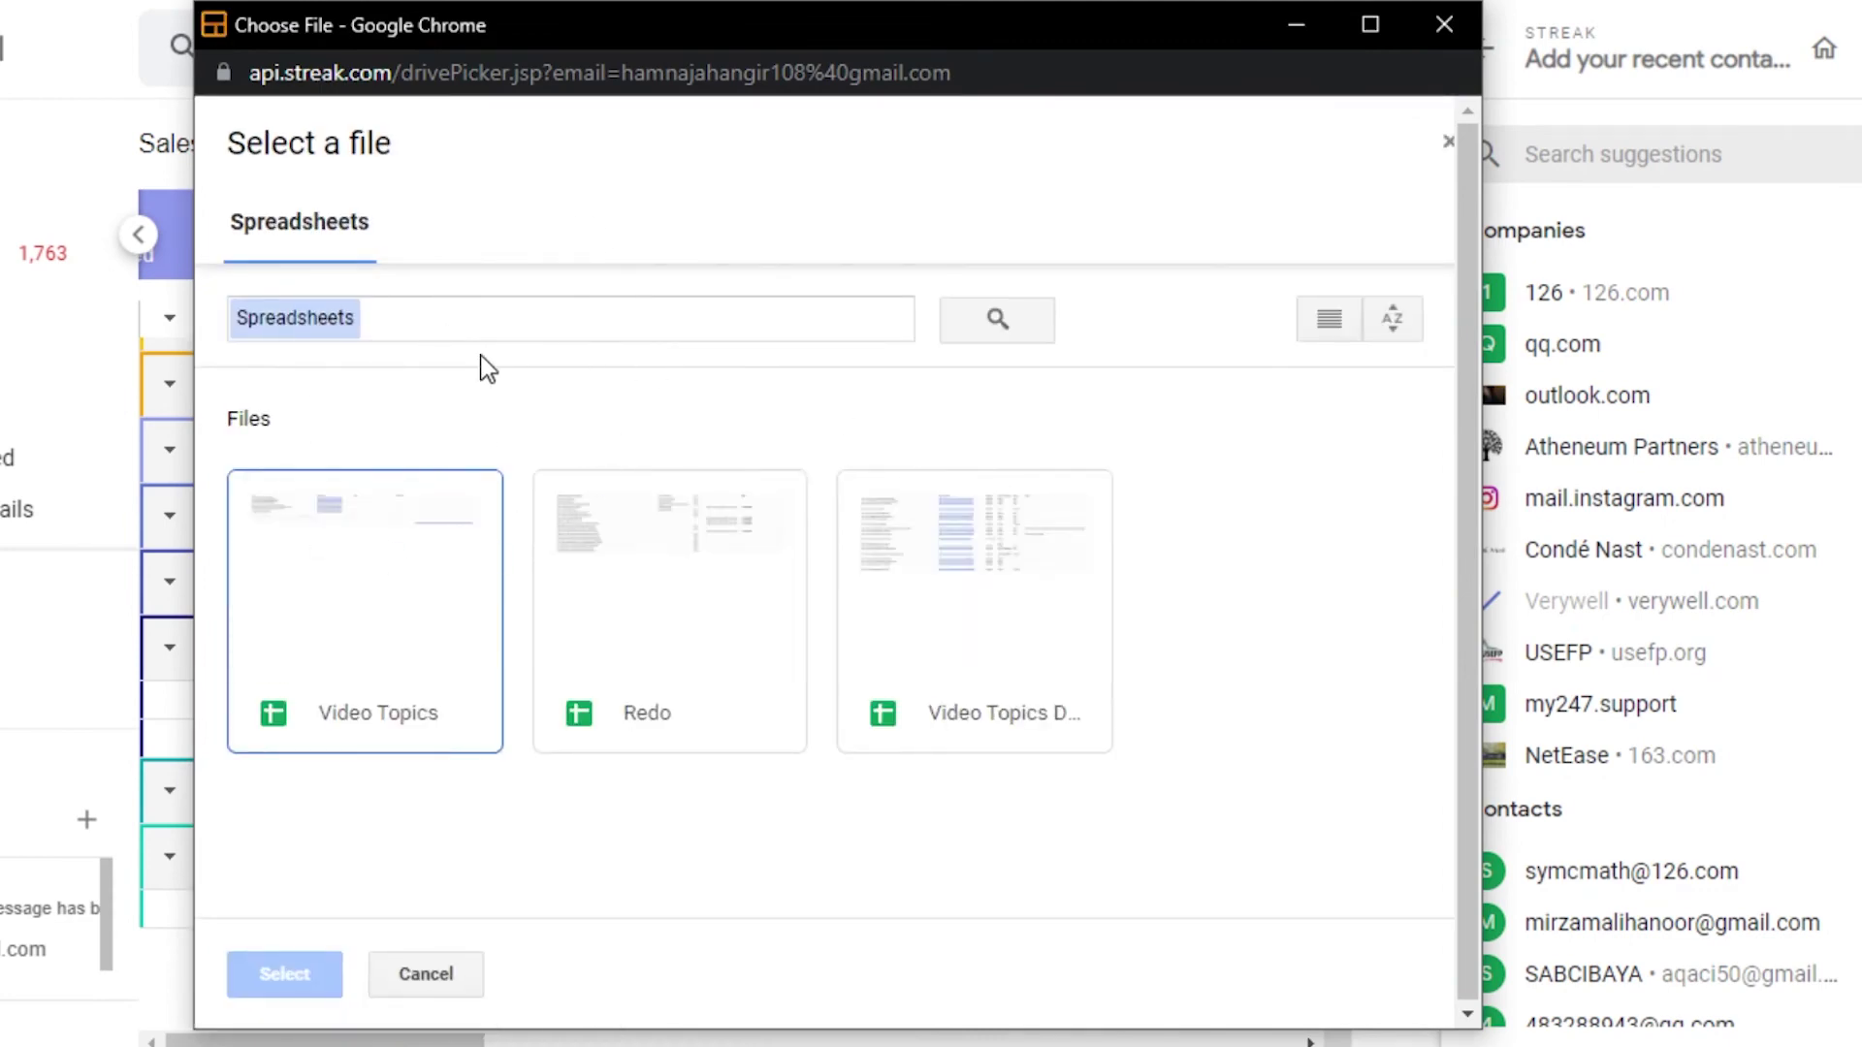
{"action": "left_click", "coordinate": [1459, 17]}
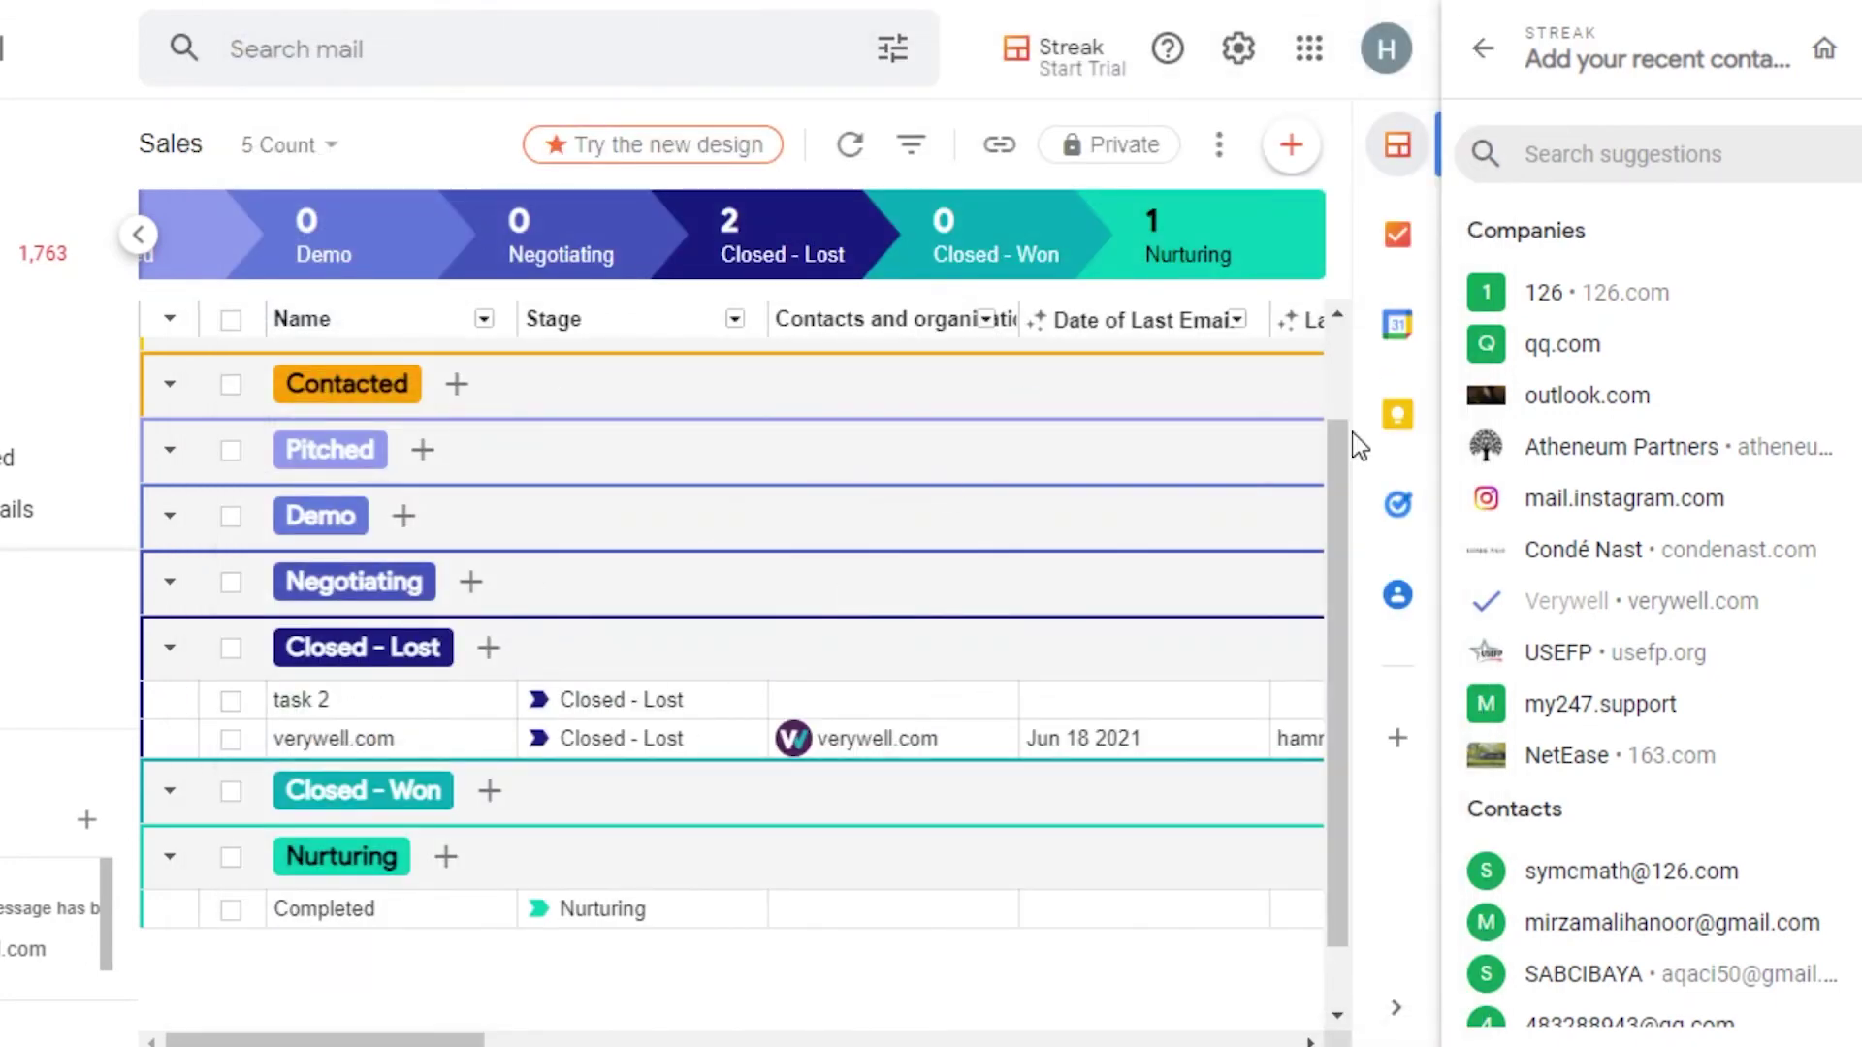
{"action": "scroll", "coordinate": [1343, 436], "scroll_direction": "up", "scroll_amount": 2}
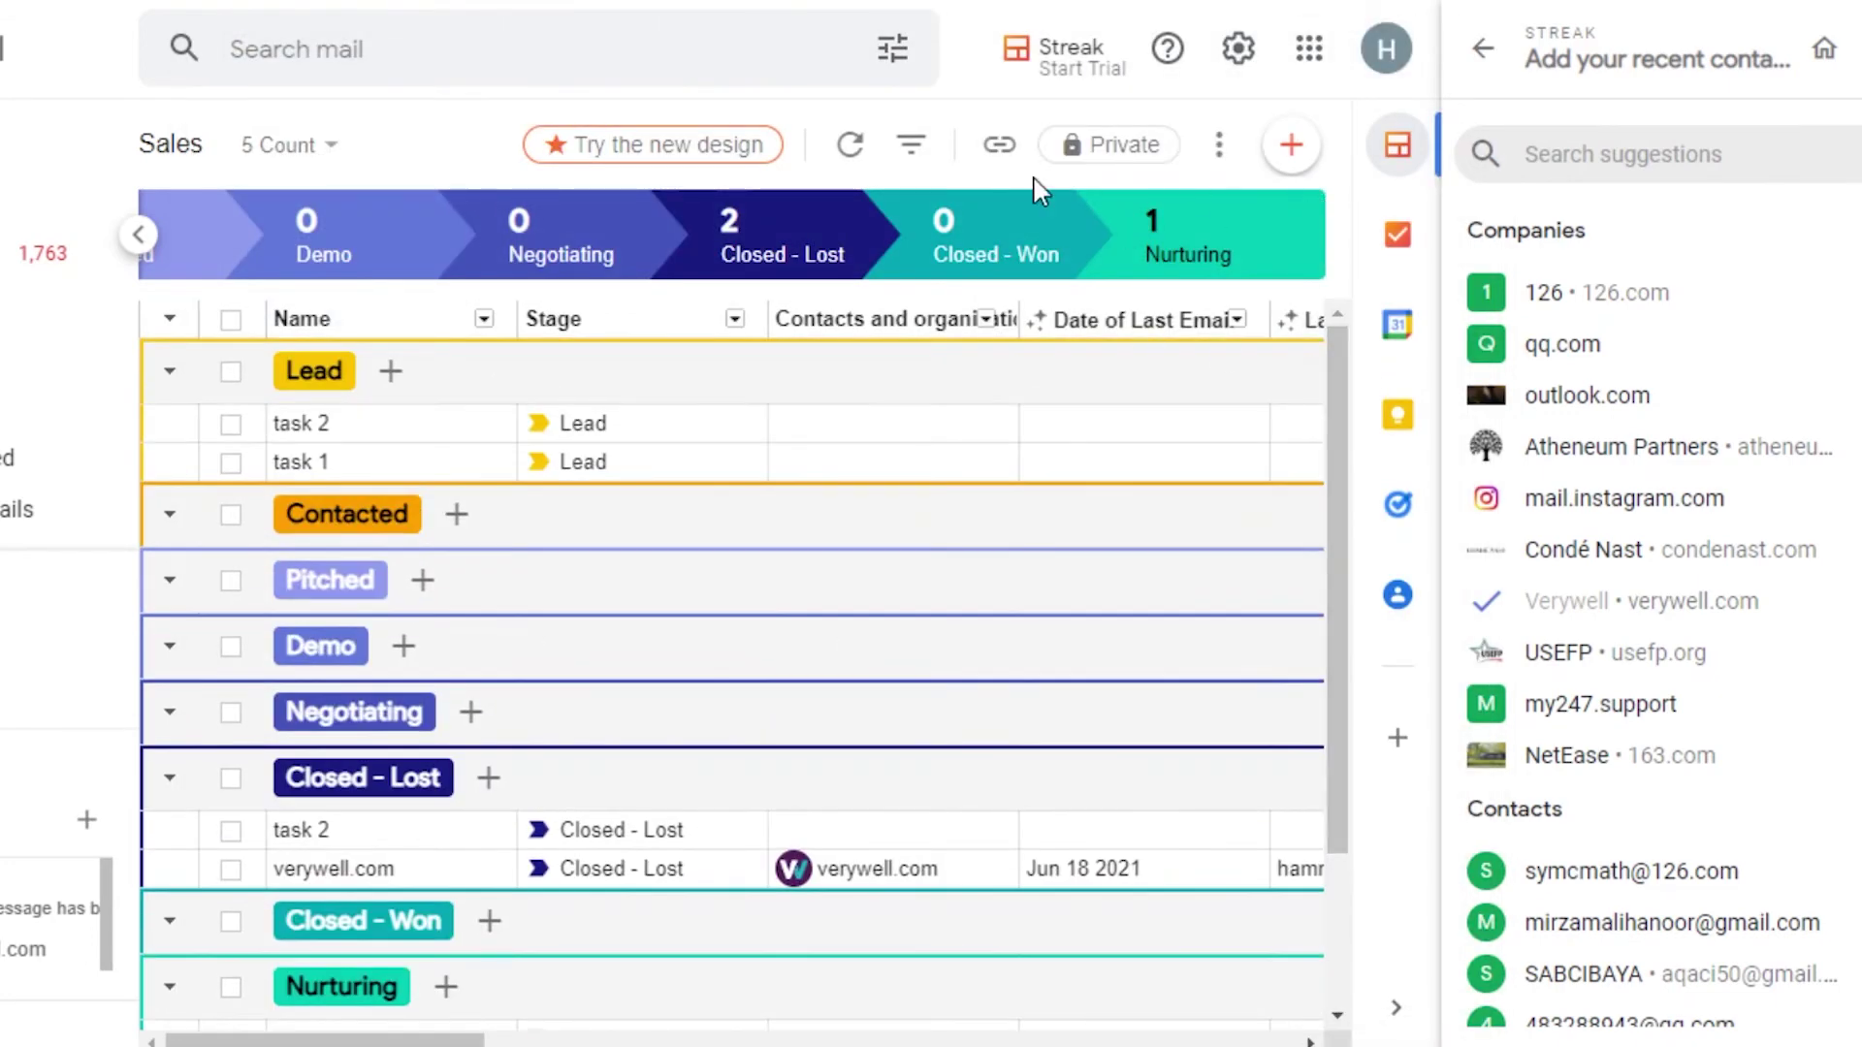
Check the pipeline link and Summarize by choices, then open the three-dot options menu
{"action": "left_click", "coordinate": [1001, 148]}
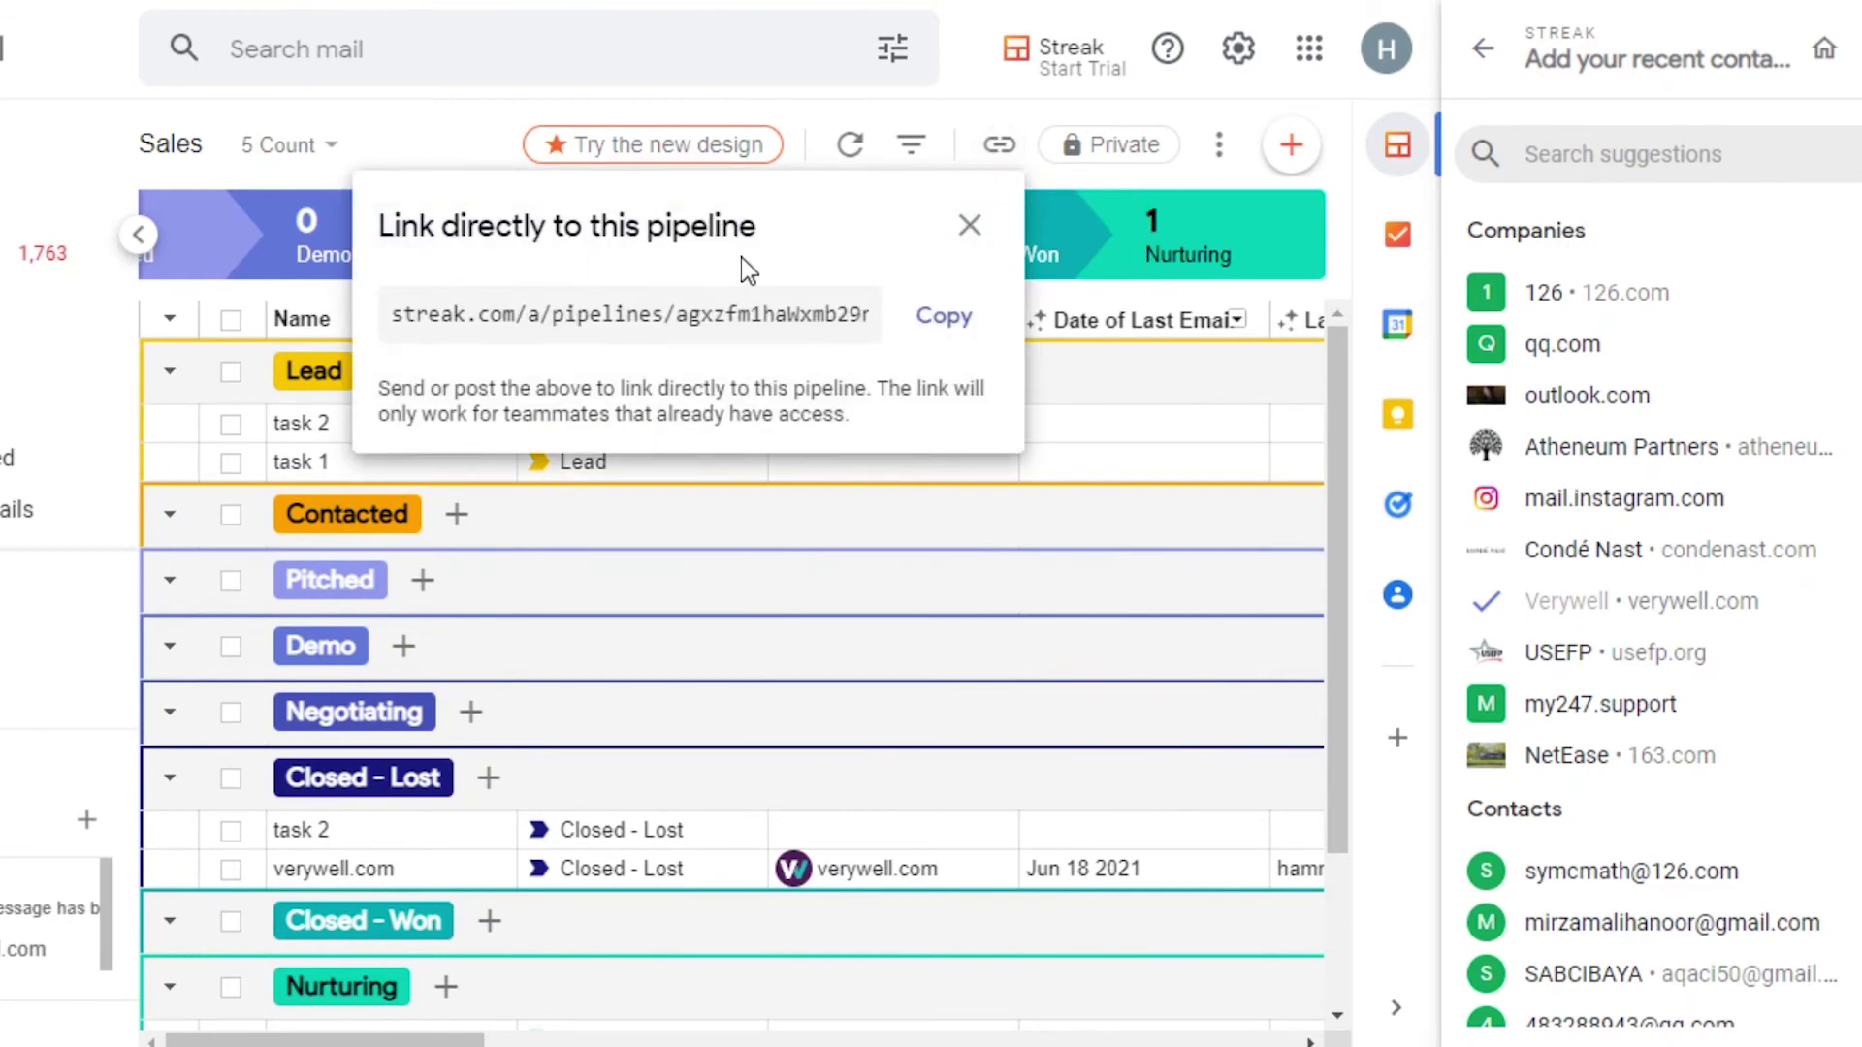
{"action": "left_click", "coordinate": [969, 225]}
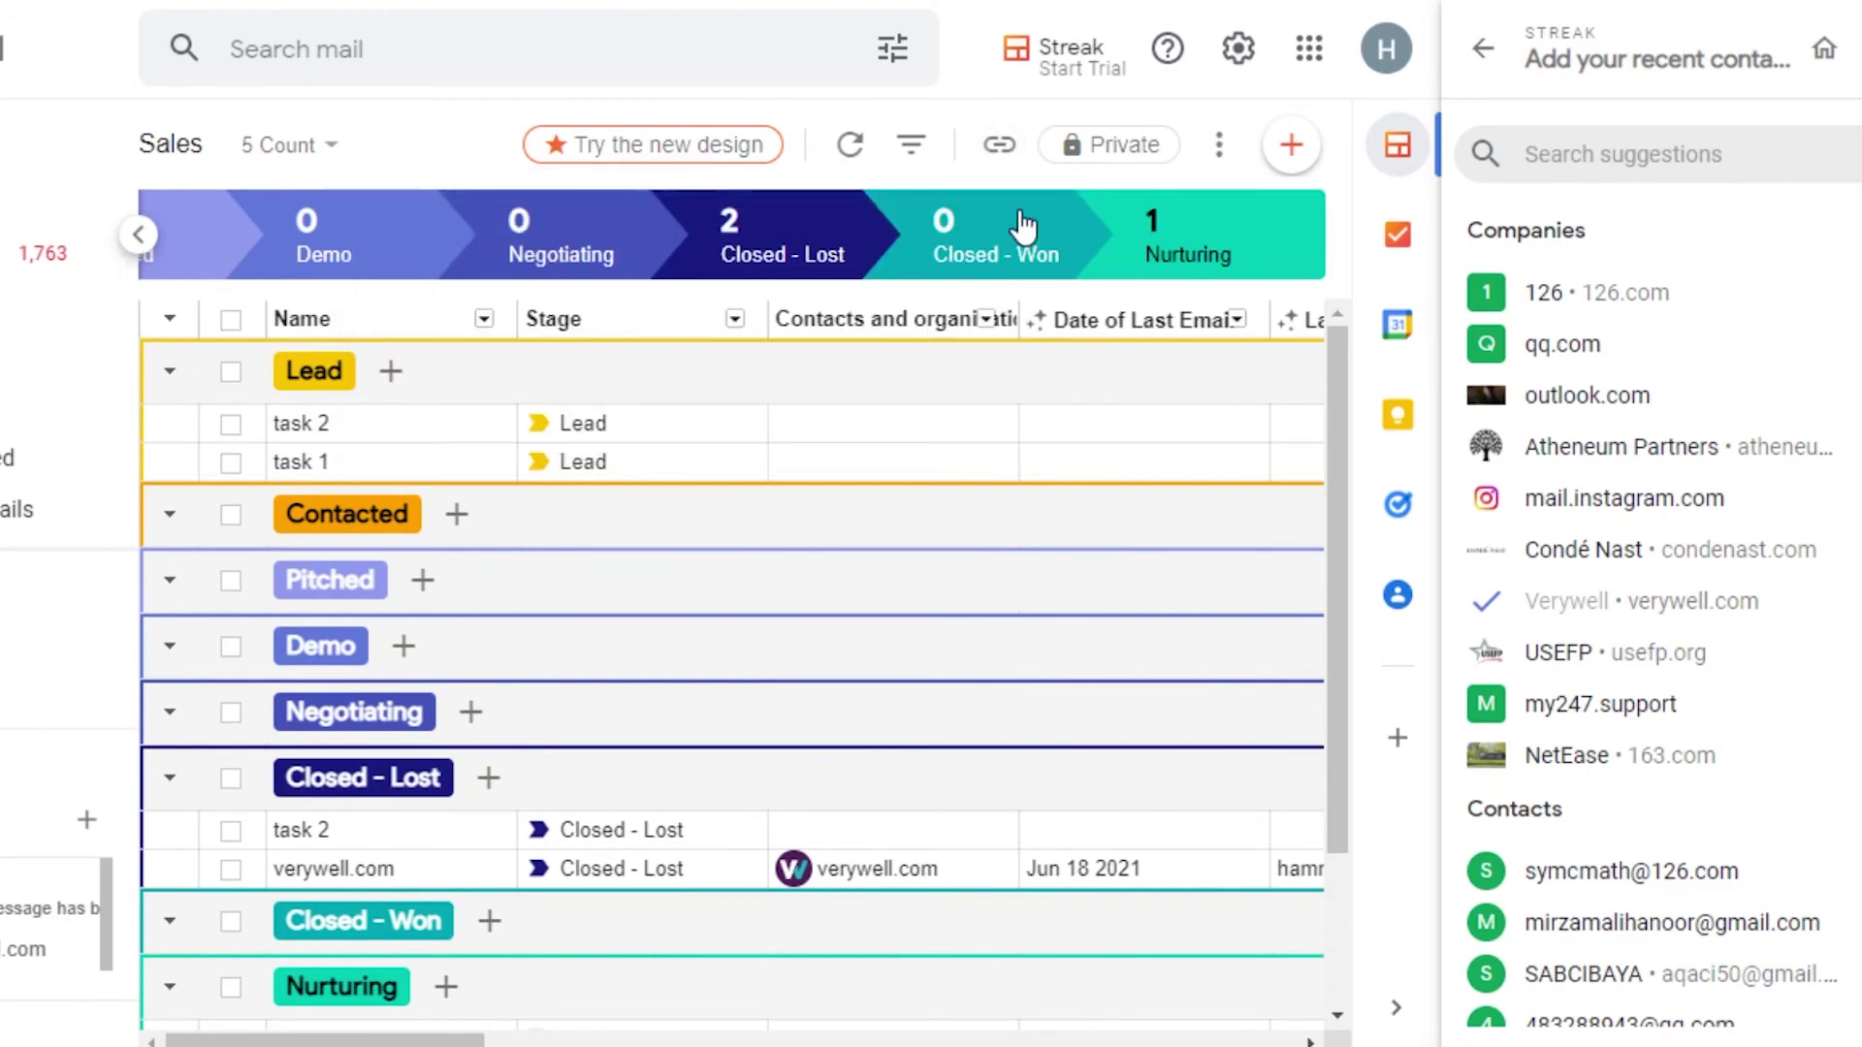
{"action": "left_click", "coordinate": [291, 144]}
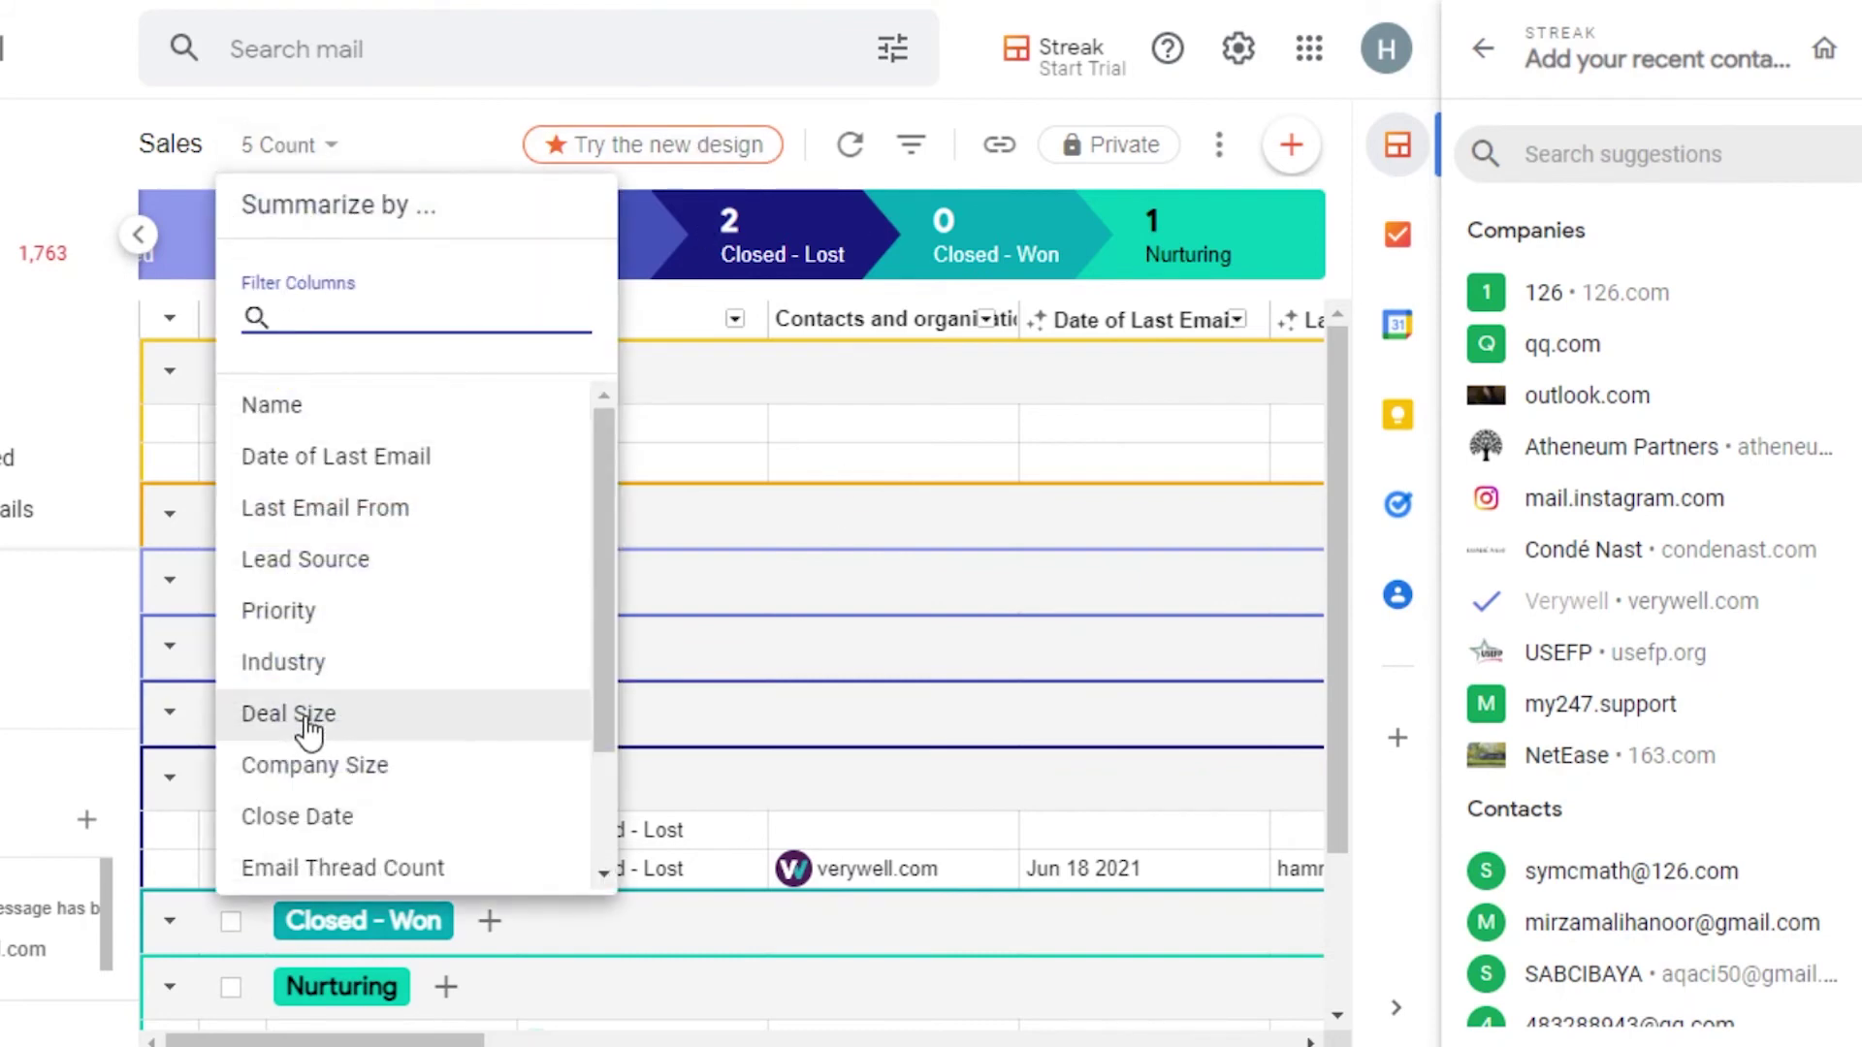
{"action": "left_click", "coordinate": [611, 574]}
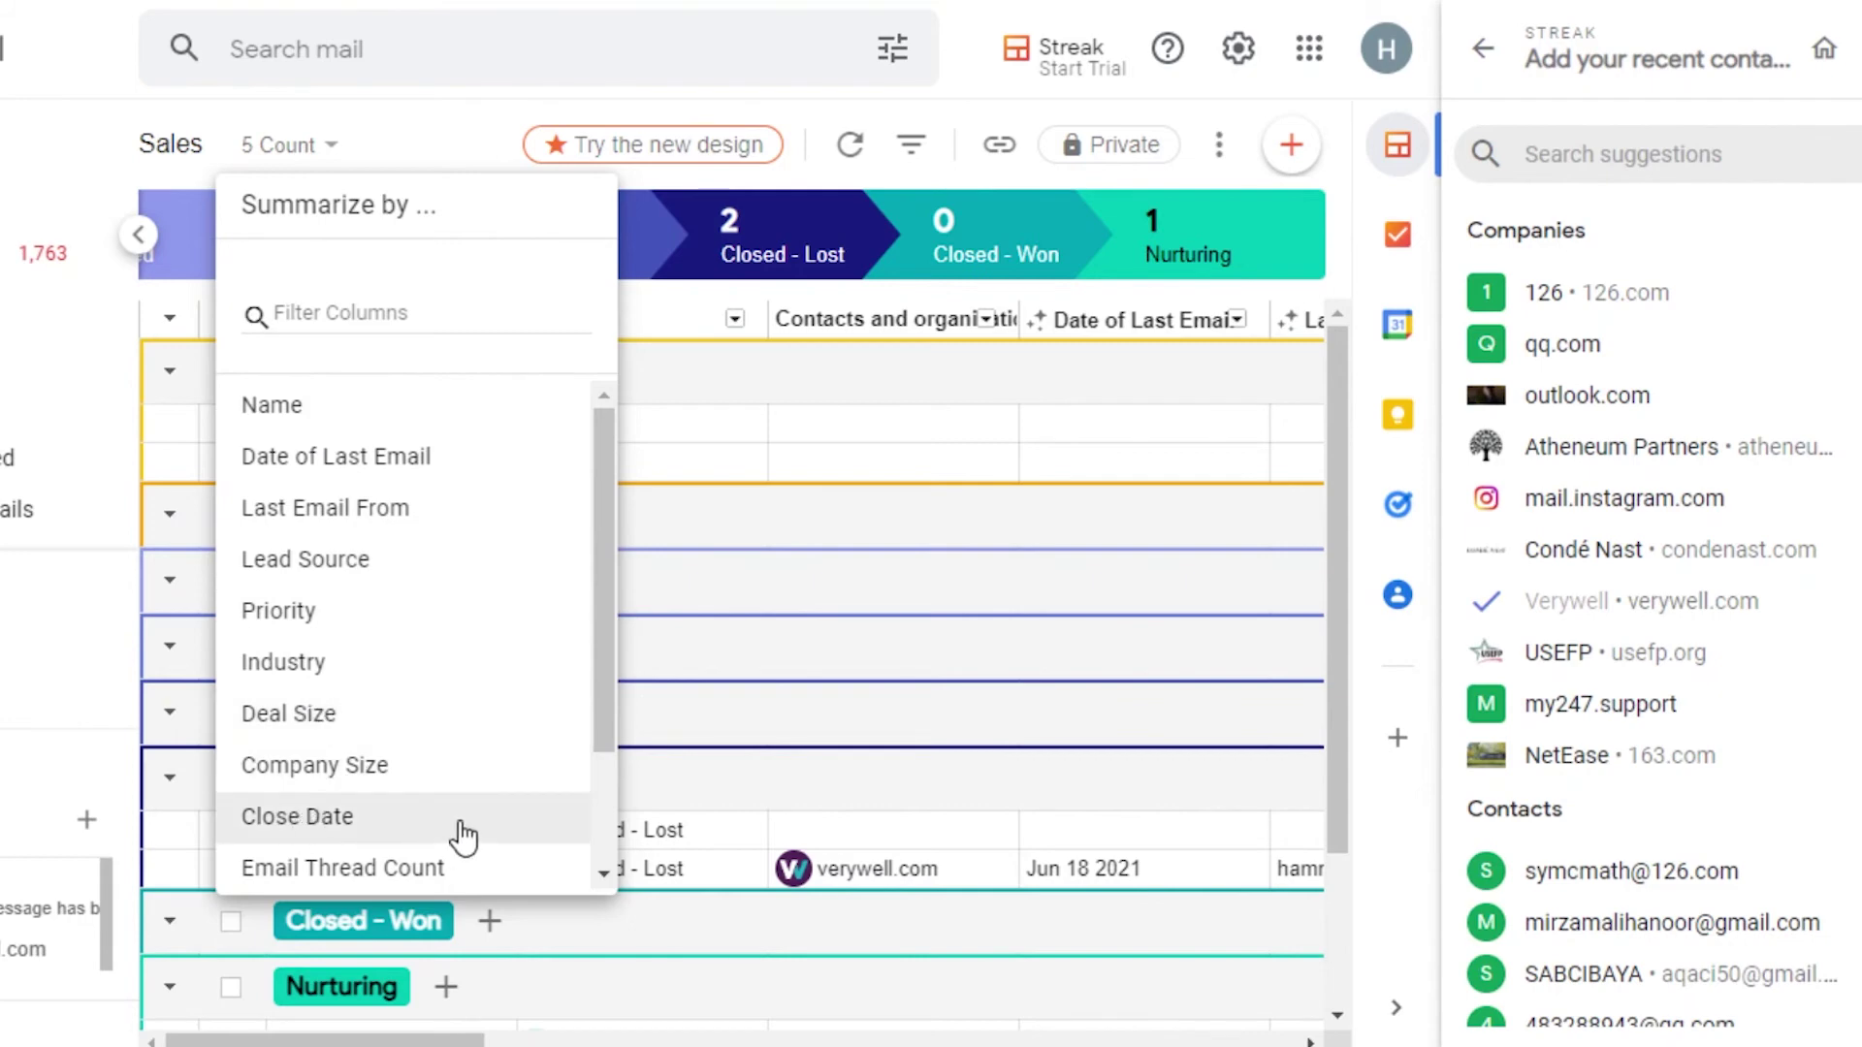
{"action": "left_click_drag", "start_coordinate": [608, 621], "coordinate": [595, 811]}
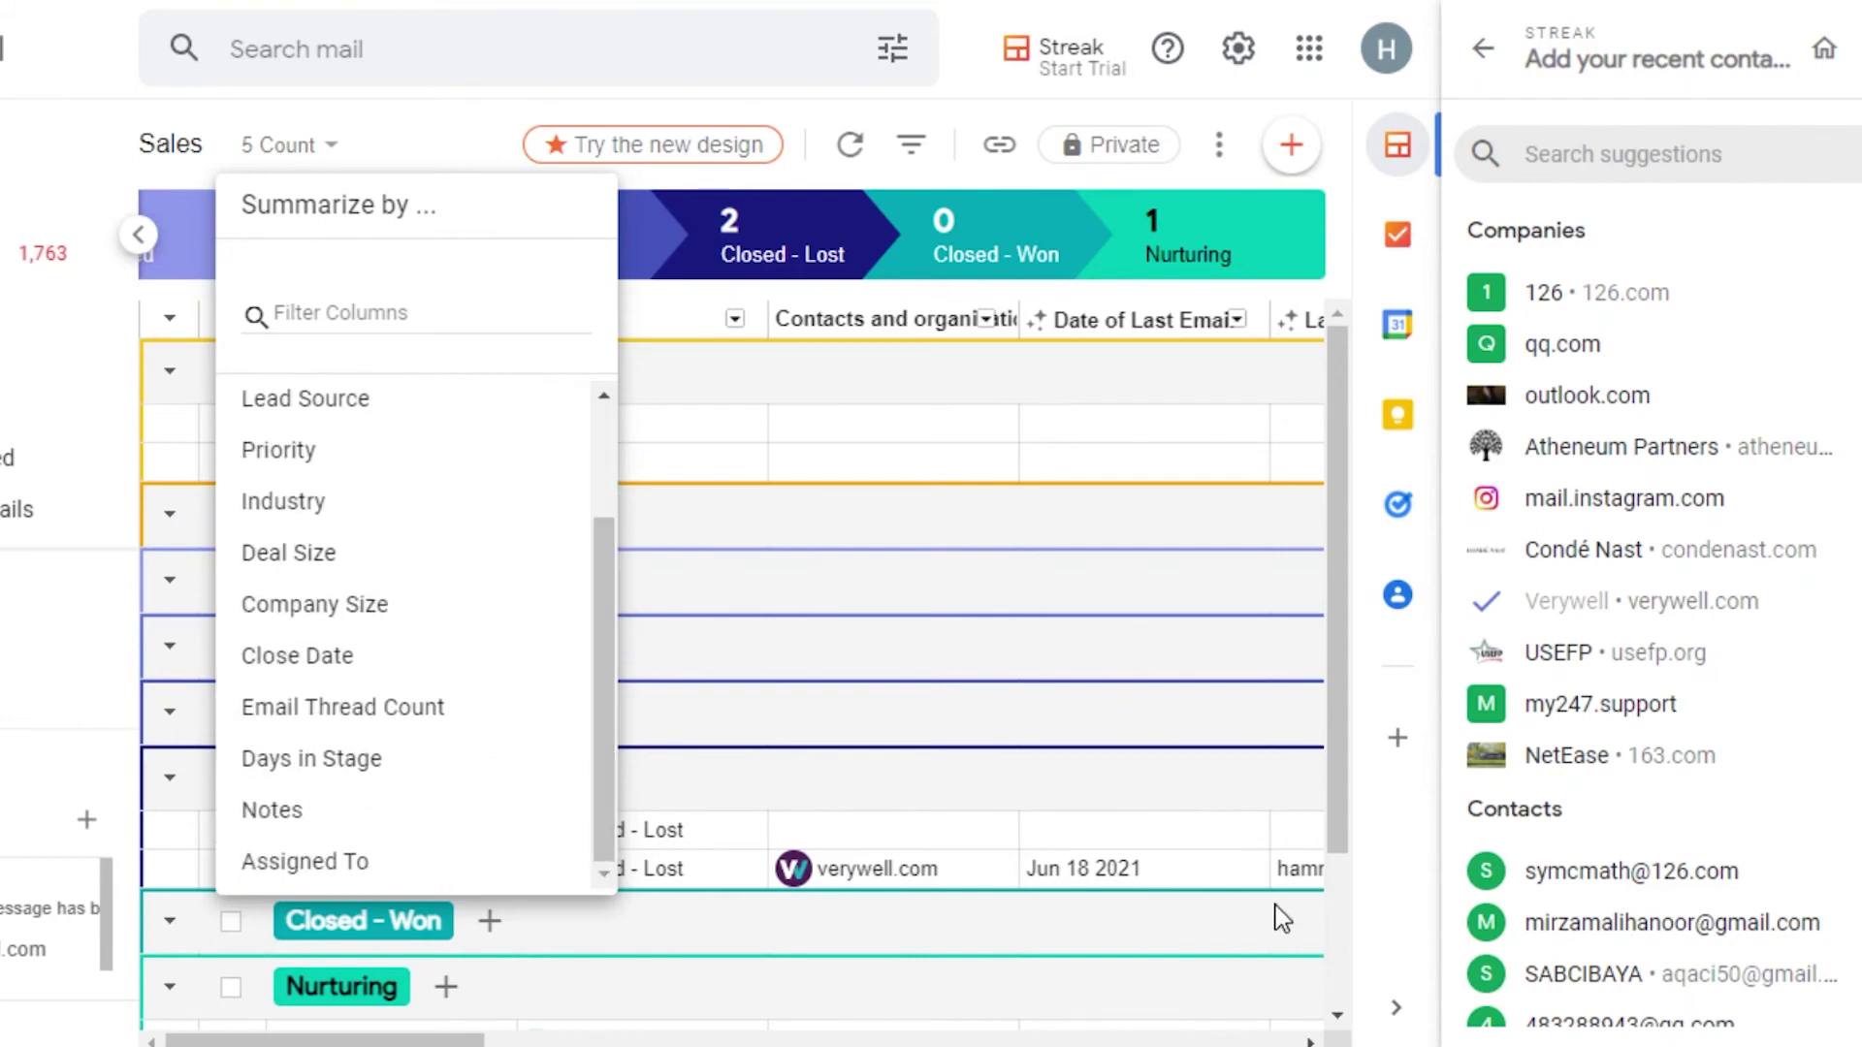
{"action": "left_click", "coordinate": [1382, 840]}
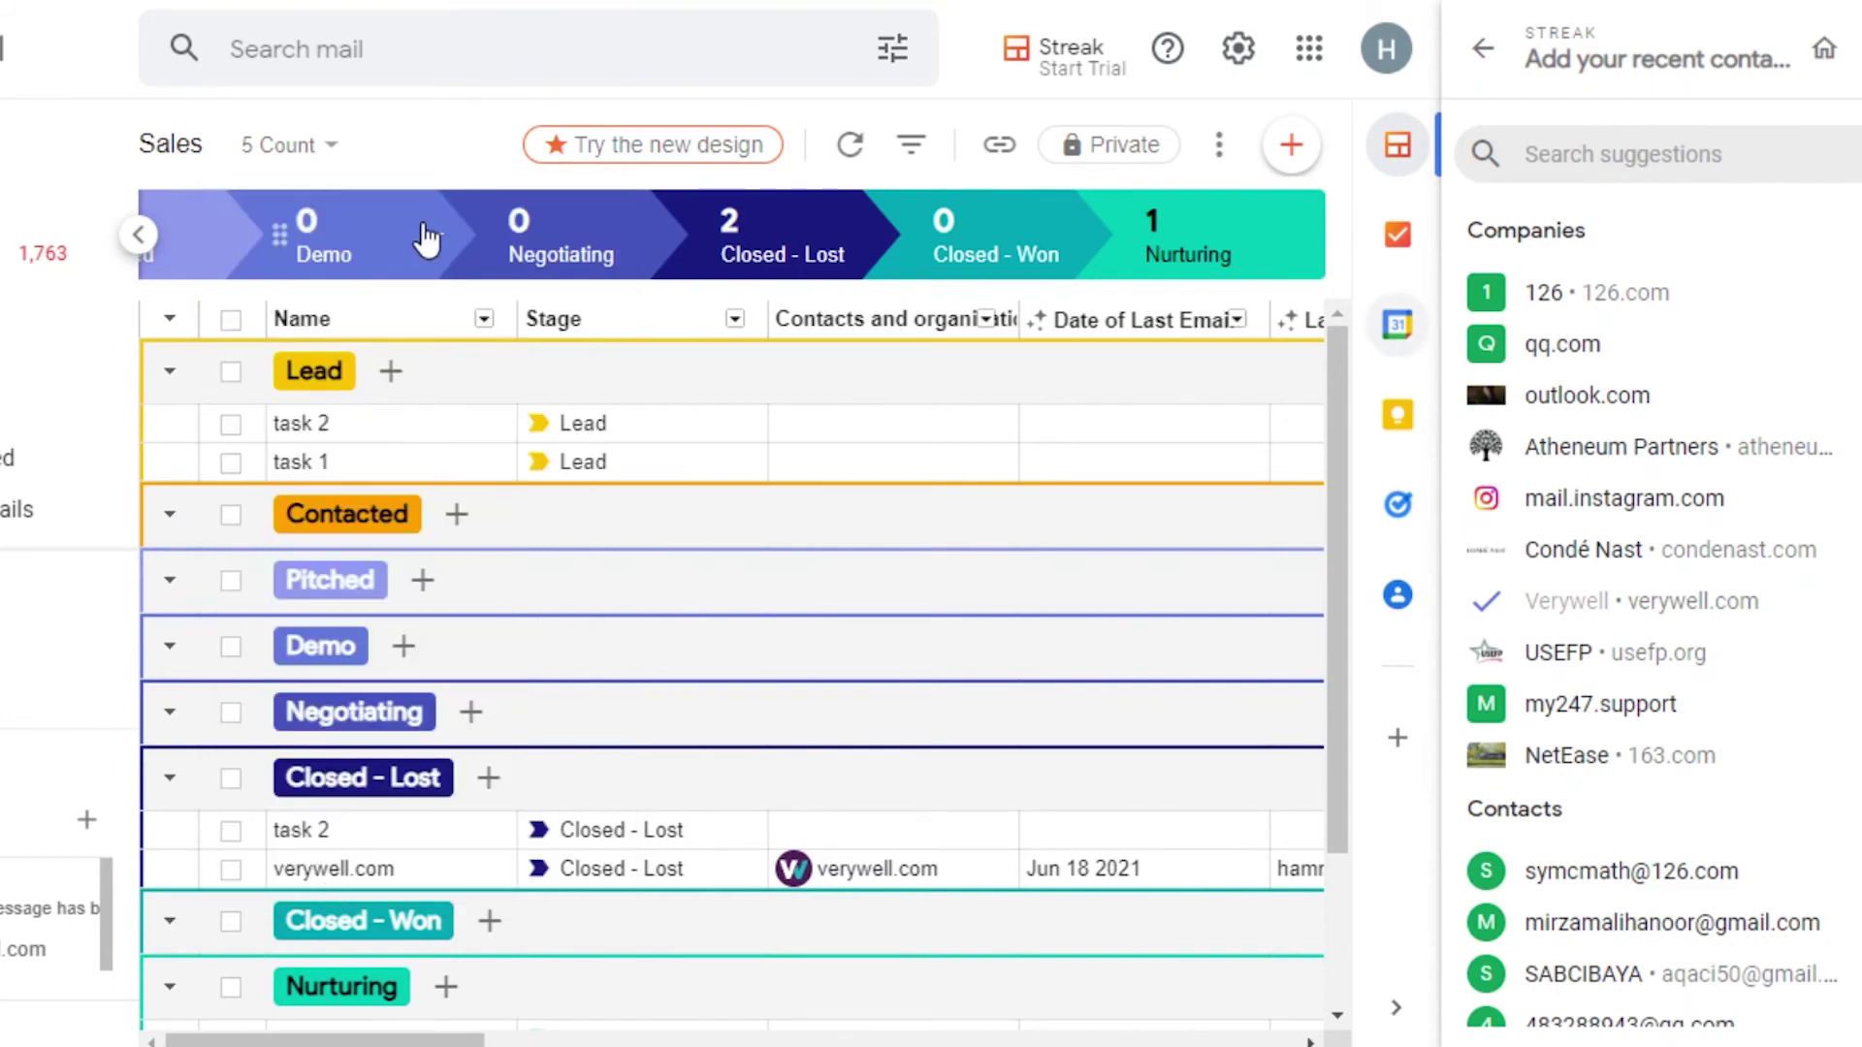
{"action": "left_click", "coordinate": [1219, 146]}
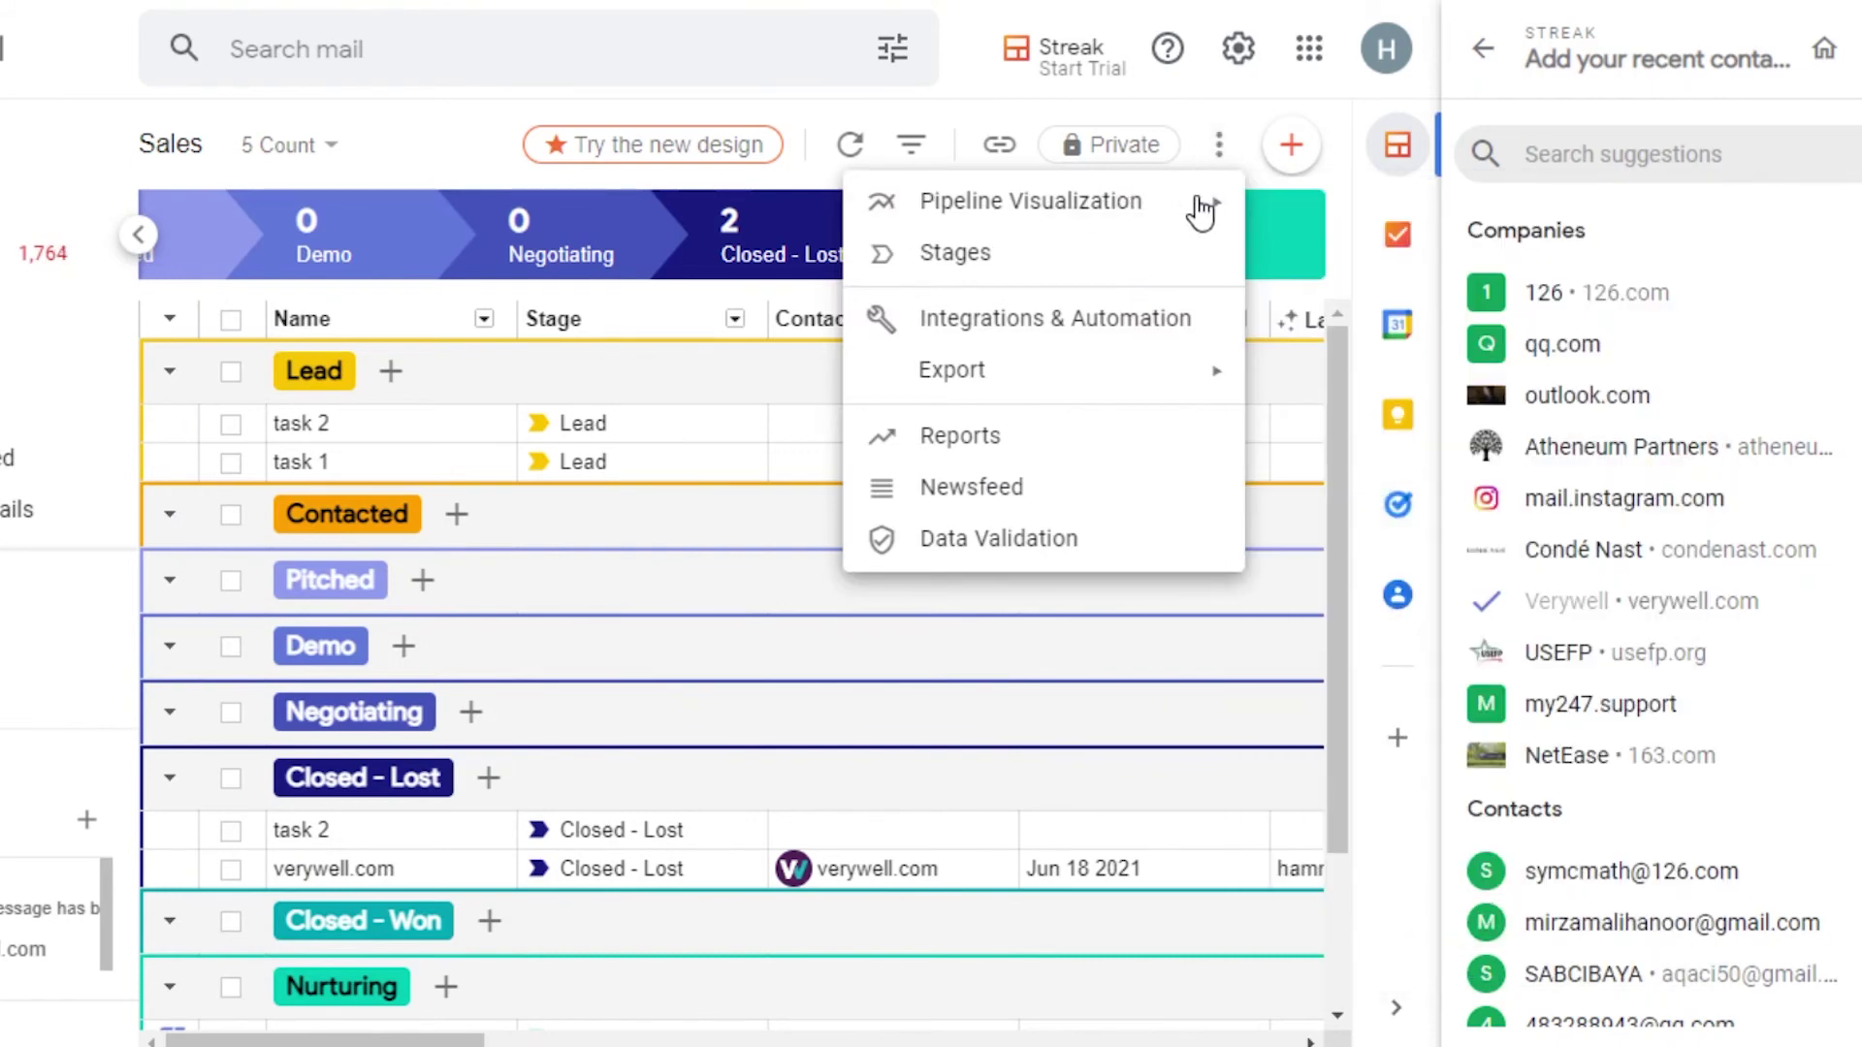
Switch the Sales pipeline visualization to Pie Chart, then glance at Export options without exporting
{"action": "mouse_move", "coordinate": [1218, 216]}
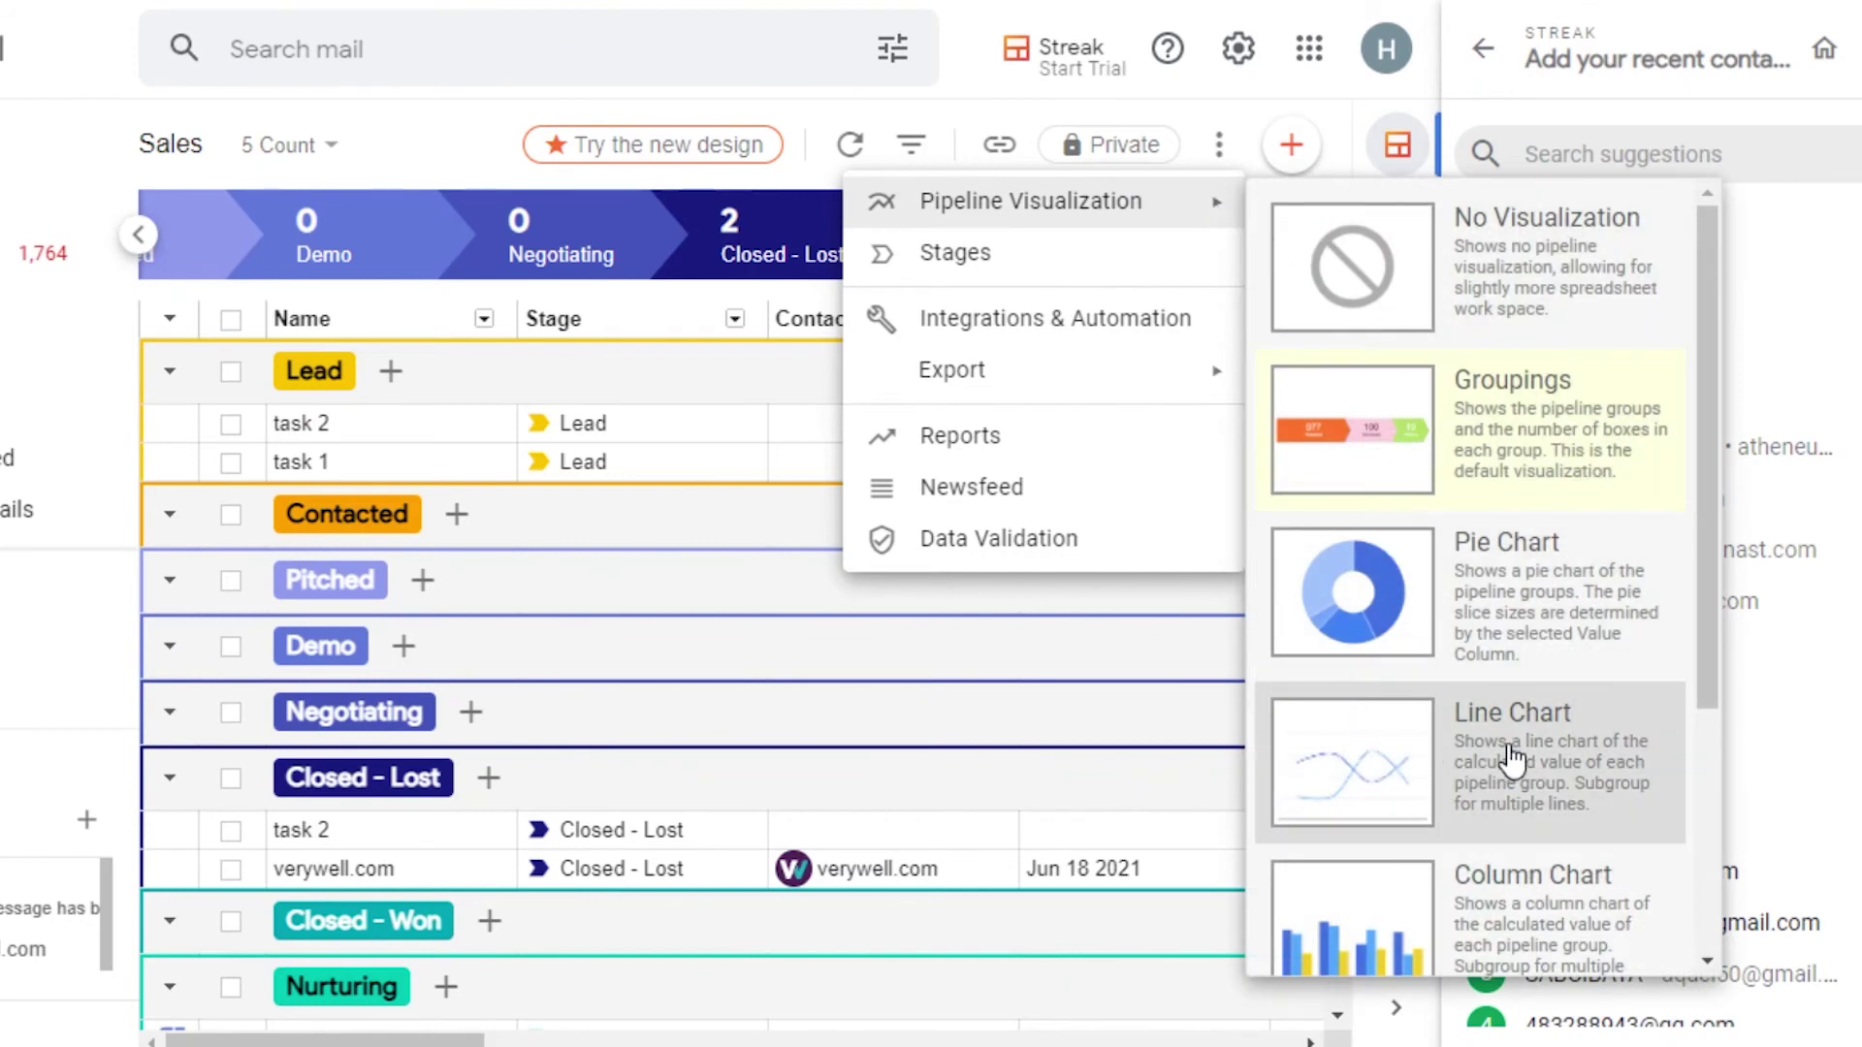
{"action": "left_click", "coordinate": [1337, 601]}
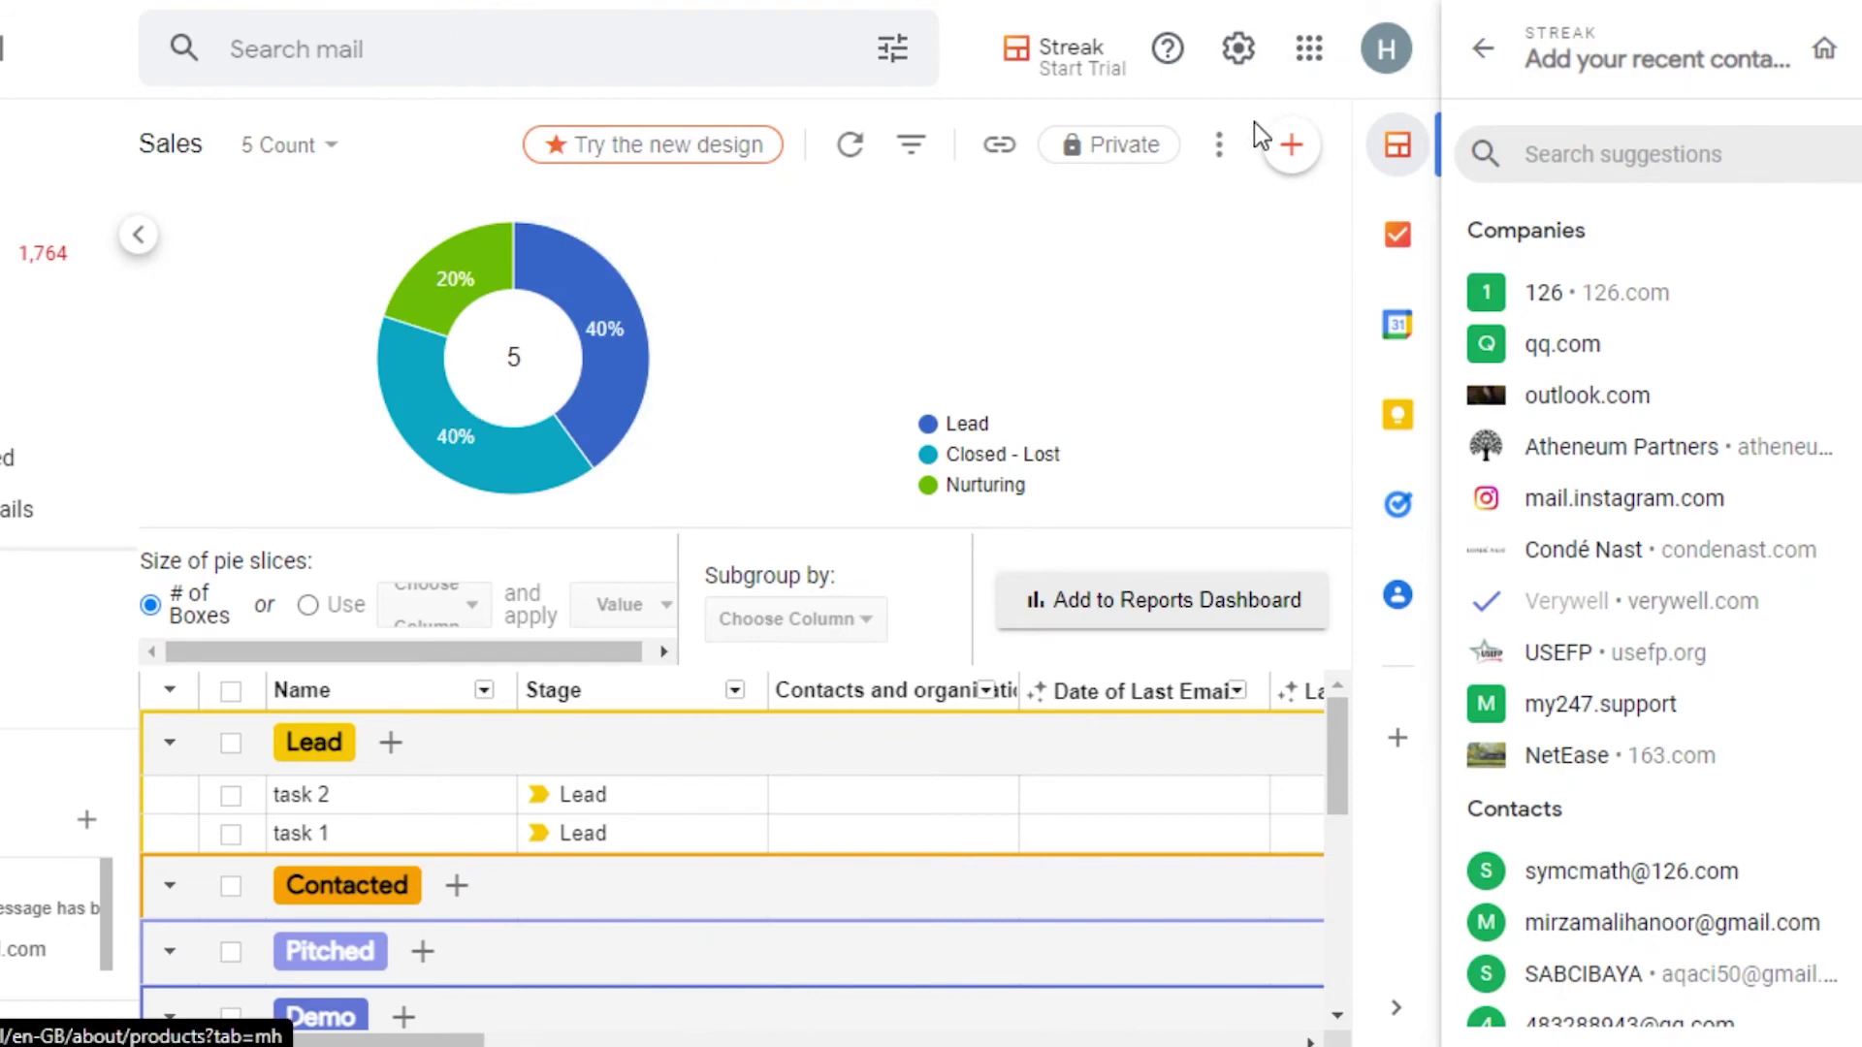
{"action": "left_click", "coordinate": [1221, 145]}
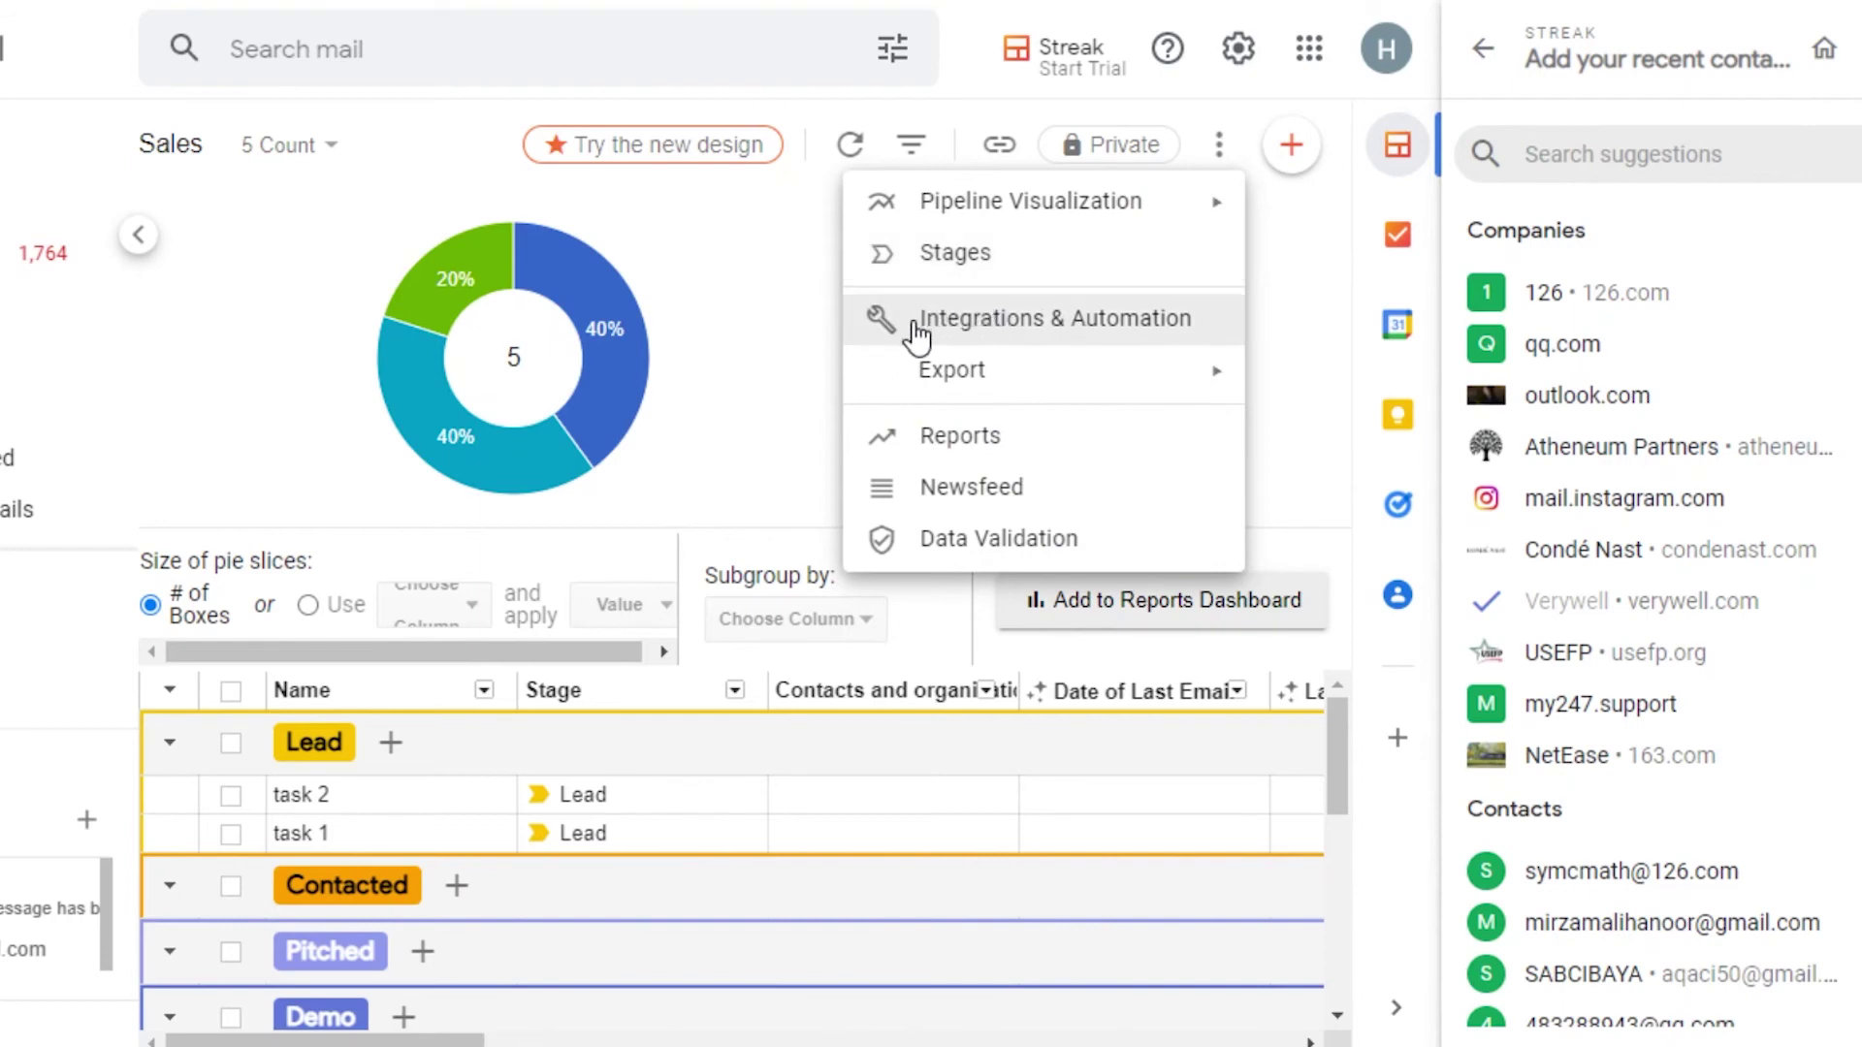
{"action": "mouse_move", "coordinate": [953, 369]}
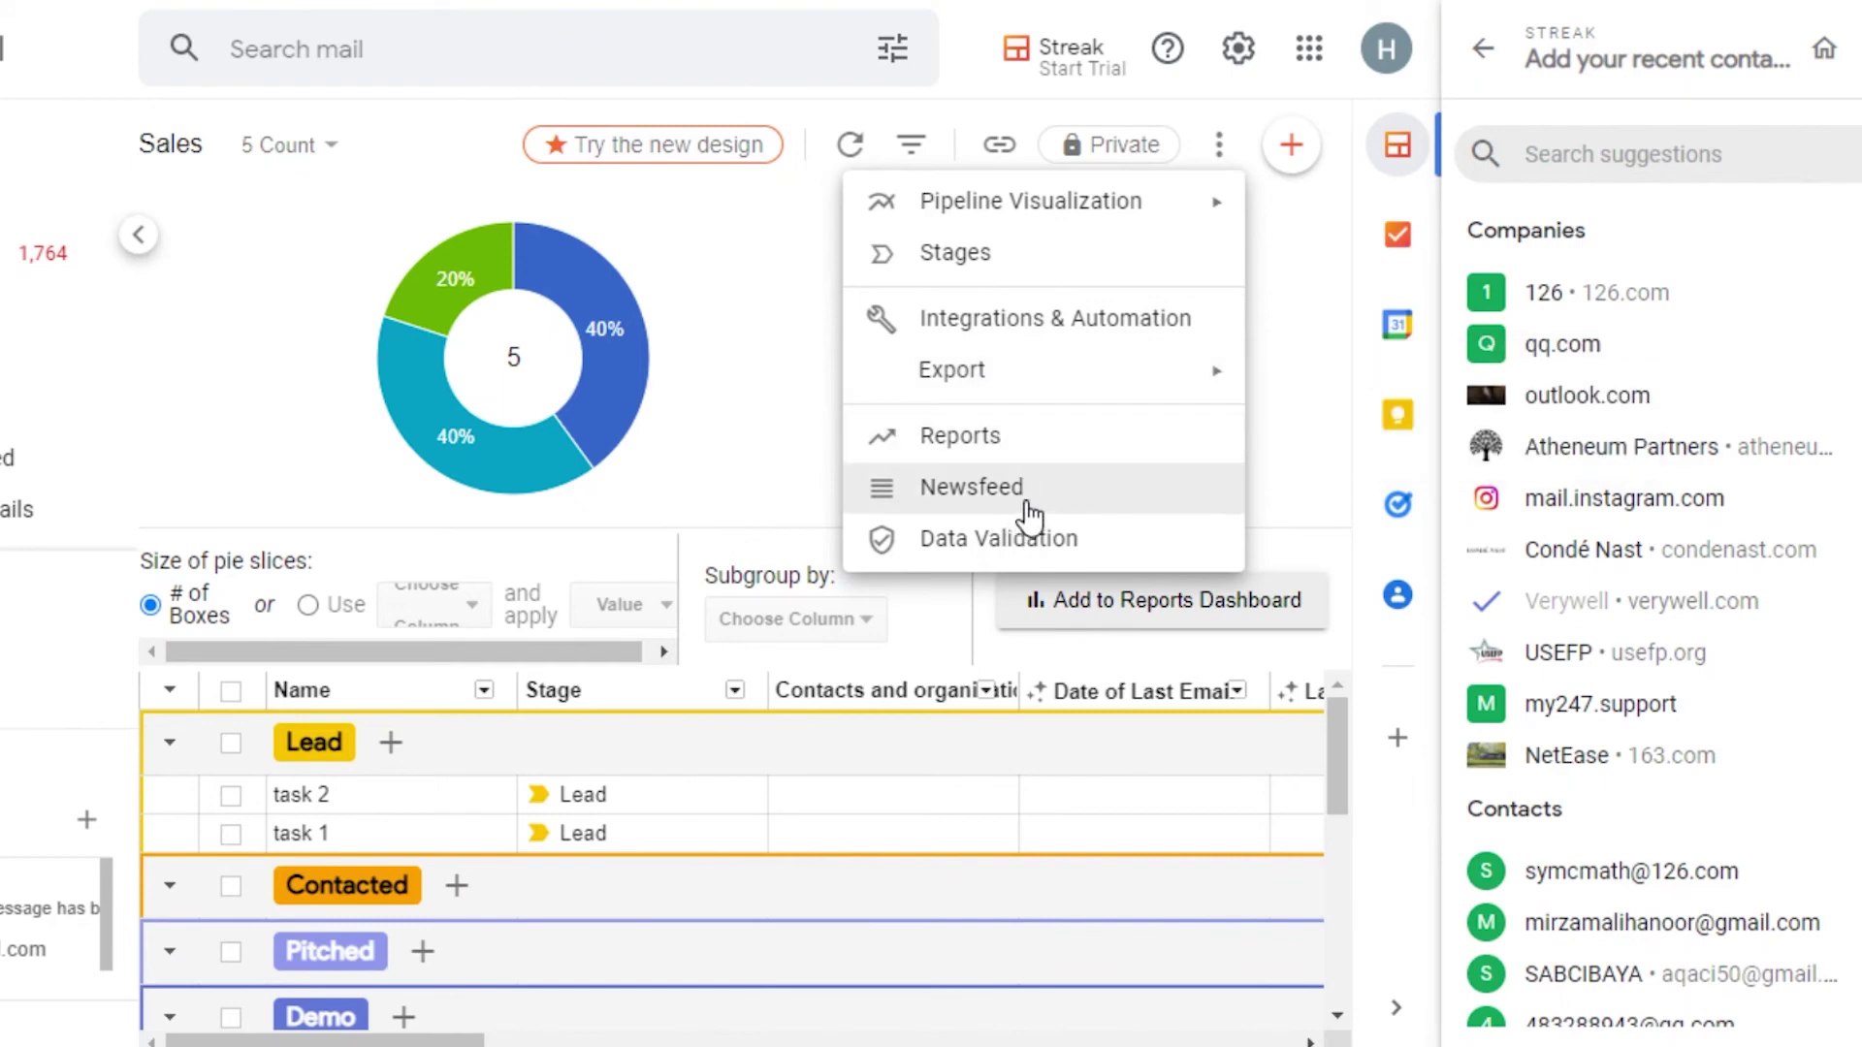
{"action": "left_click", "coordinate": [1346, 283]}
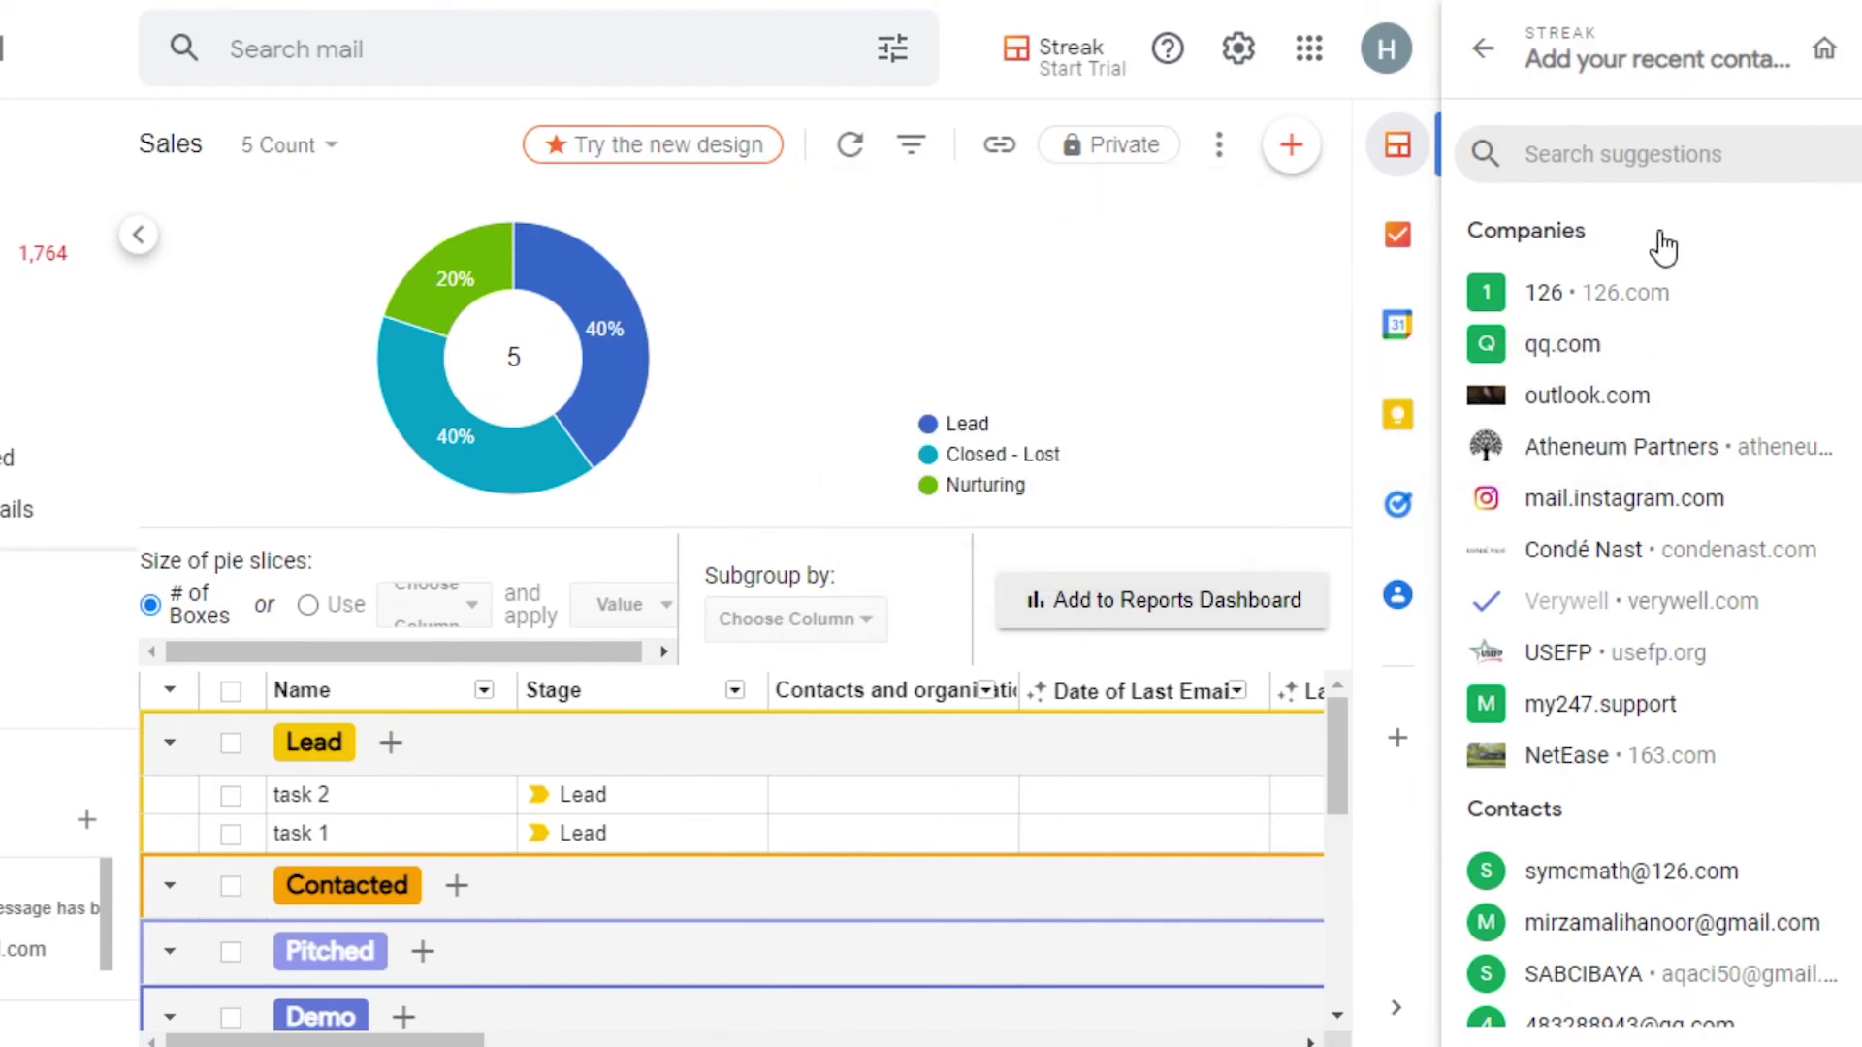
Hide the contact suggestions panel and scroll the Sales table to review its Lead and Nurturing groups
{"action": "left_click", "coordinate": [1393, 141]}
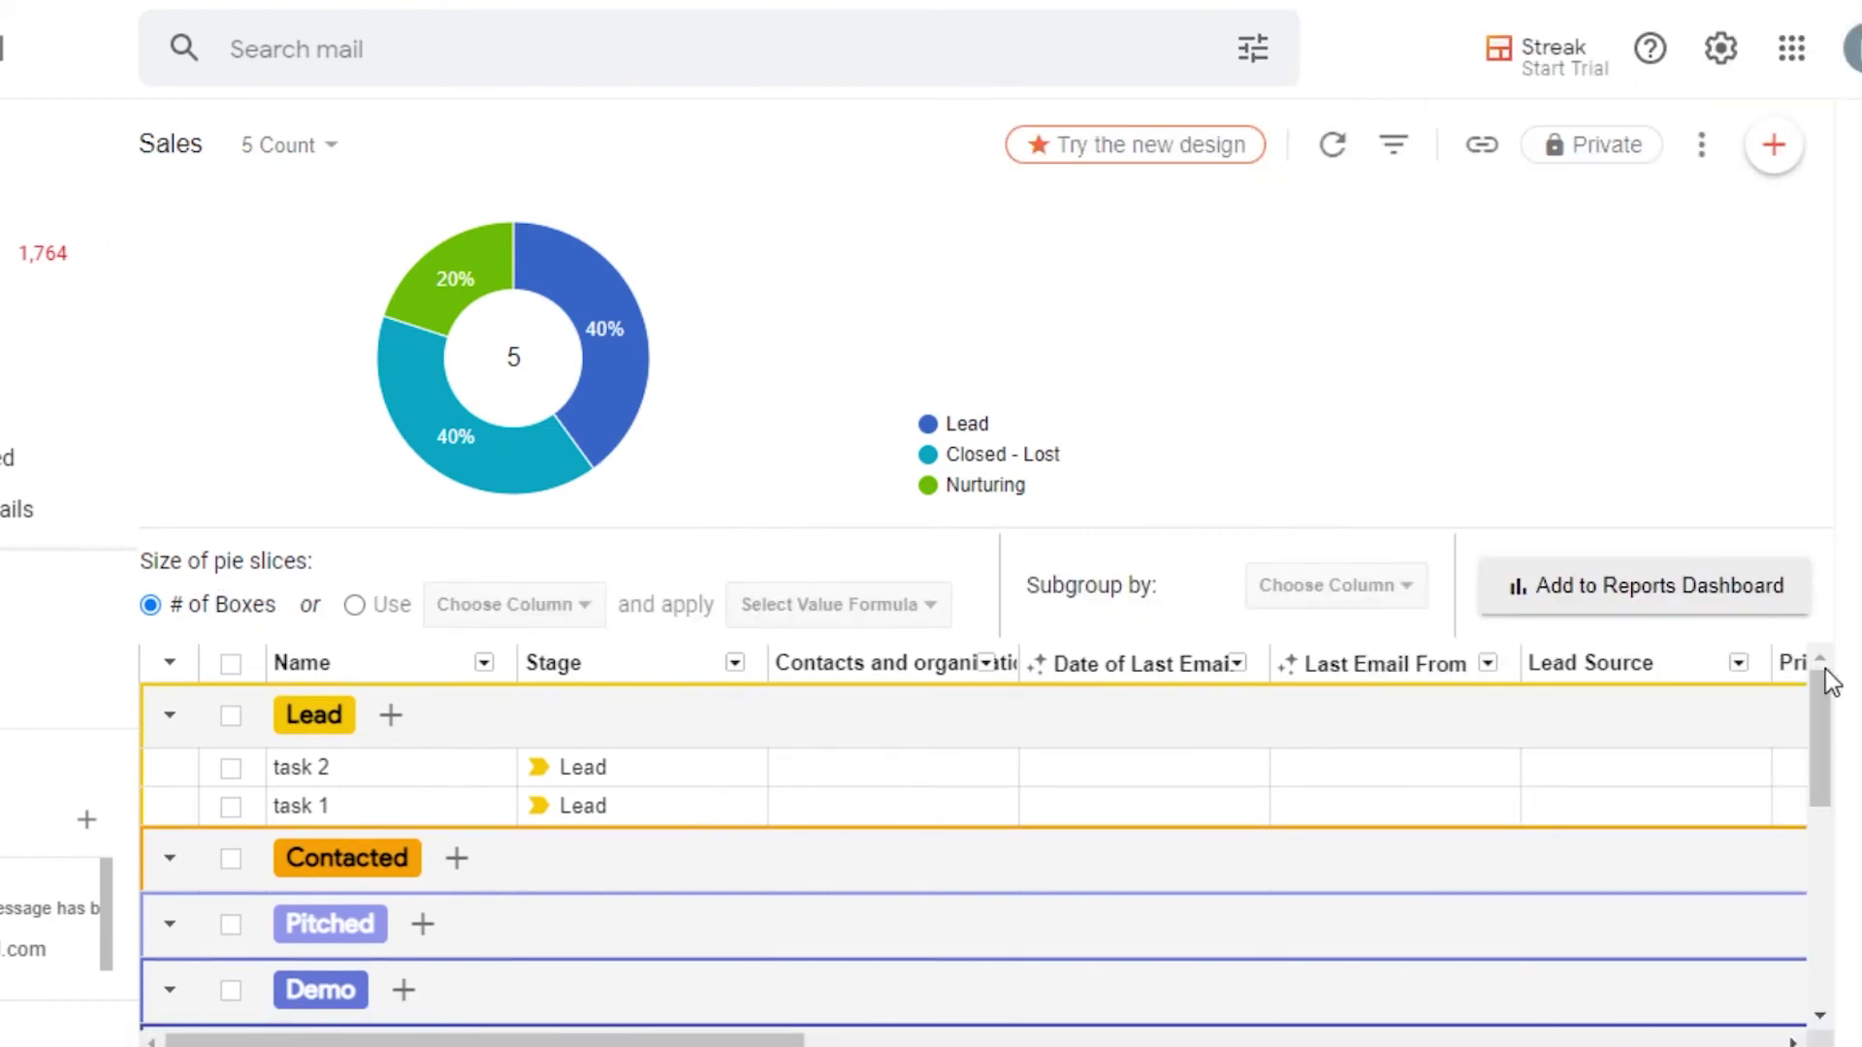
{"action": "left_click_drag", "start_coordinate": [1831, 682], "coordinate": [1800, 839]}
{"action": "left_click_drag", "start_coordinate": [1819, 684], "coordinate": [1814, 948]}
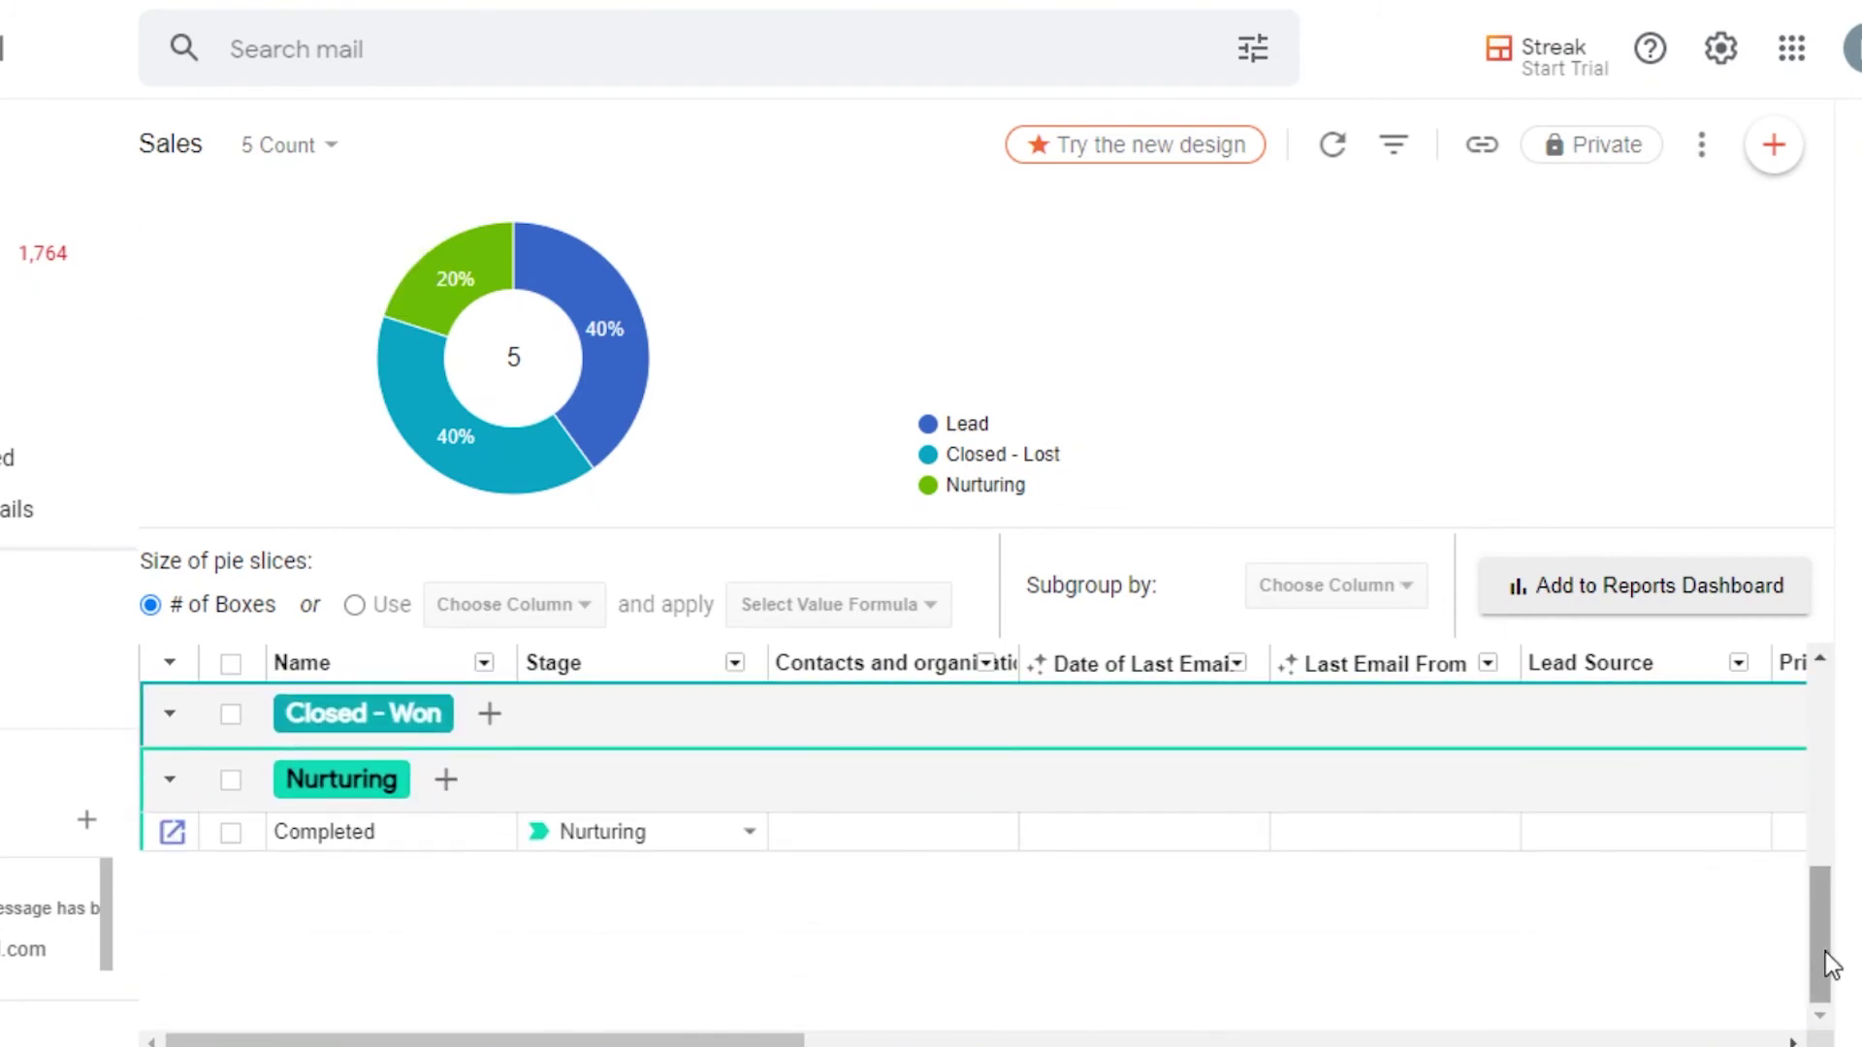
{"action": "left_click_drag", "start_coordinate": [1819, 933], "coordinate": [1819, 739]}
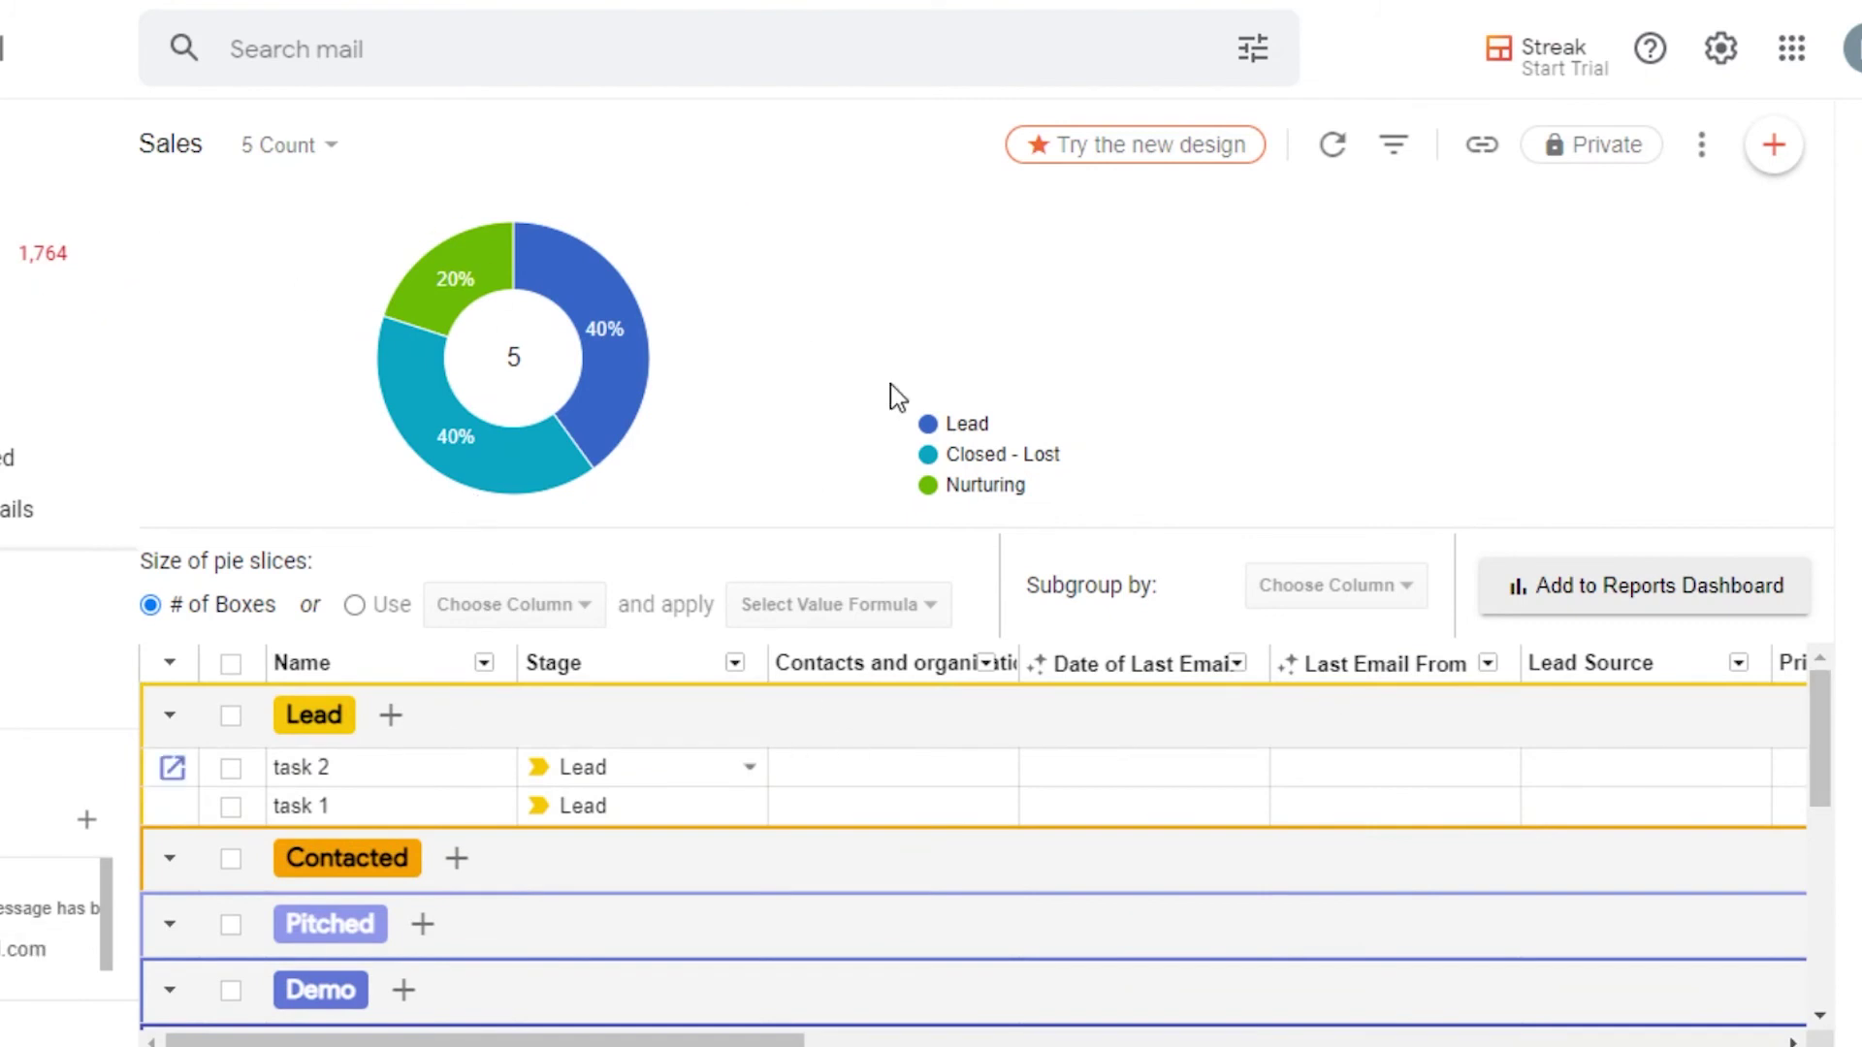
{"action": "left_click_drag", "start_coordinate": [1820, 757], "coordinate": [1815, 906]}
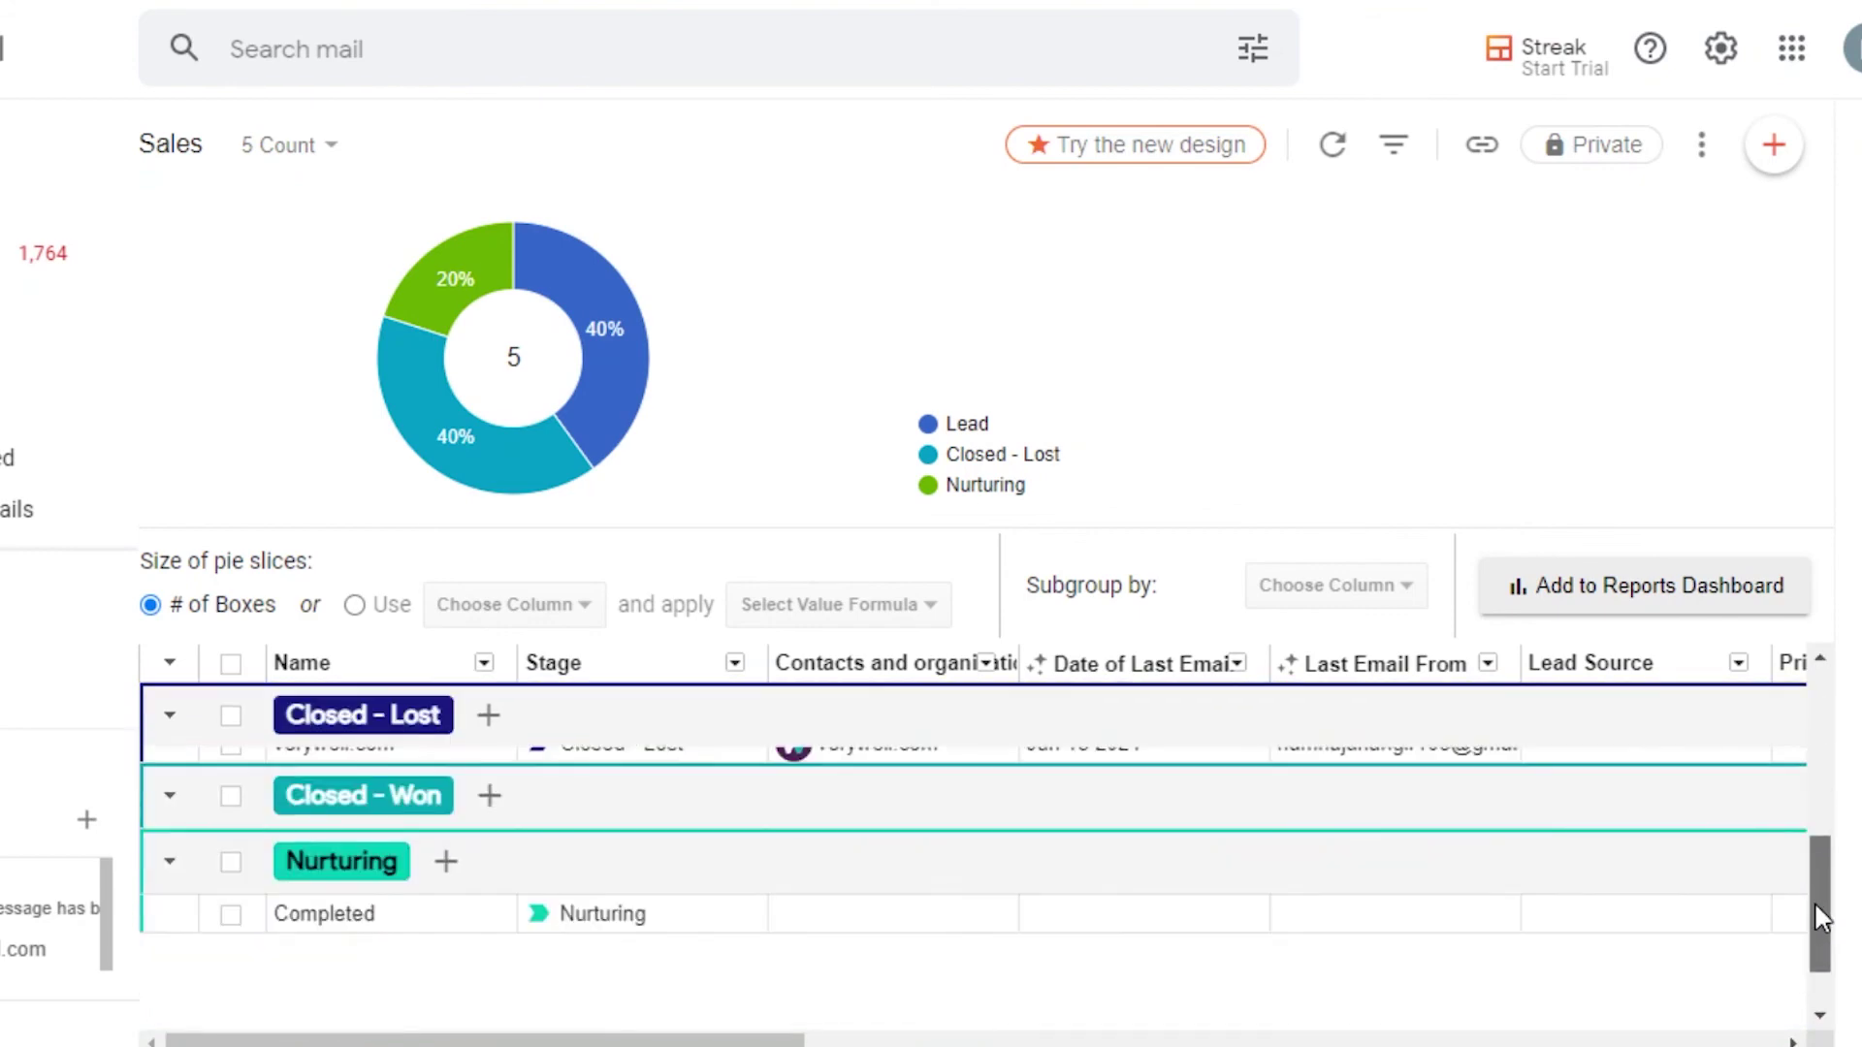